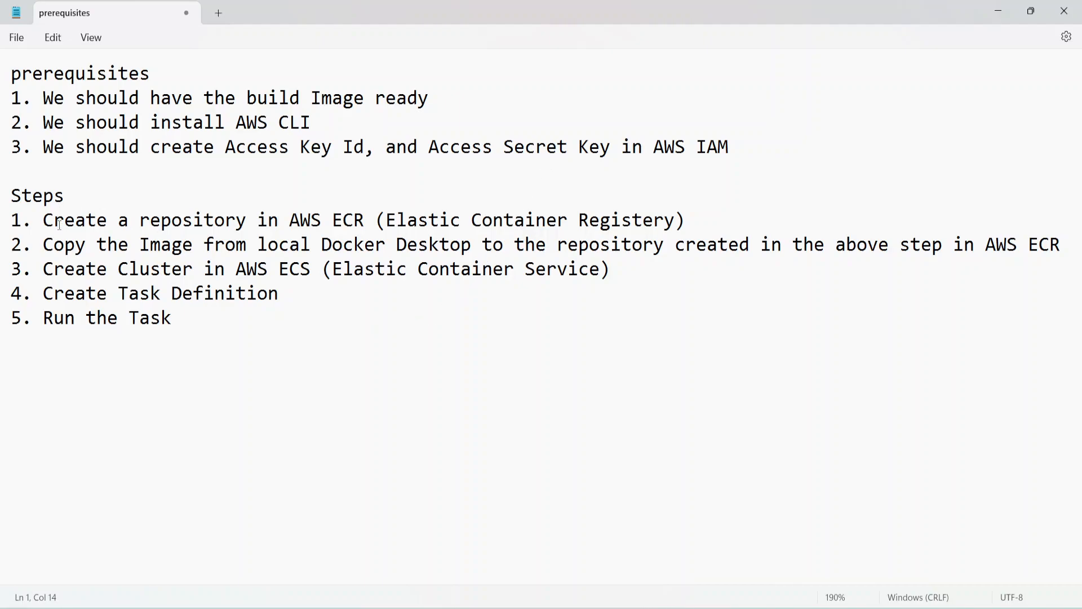
Review the five deployment steps in the prerequisites notes, from creating the ECR repository to running the task.
drag(43, 221, 675, 221)
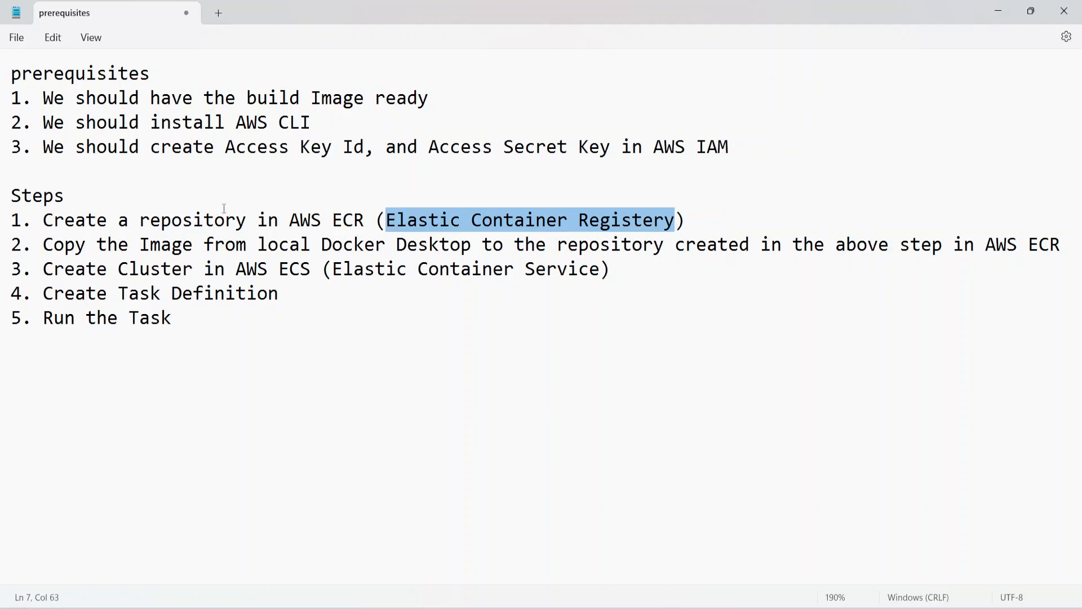
drag(43, 244, 279, 250)
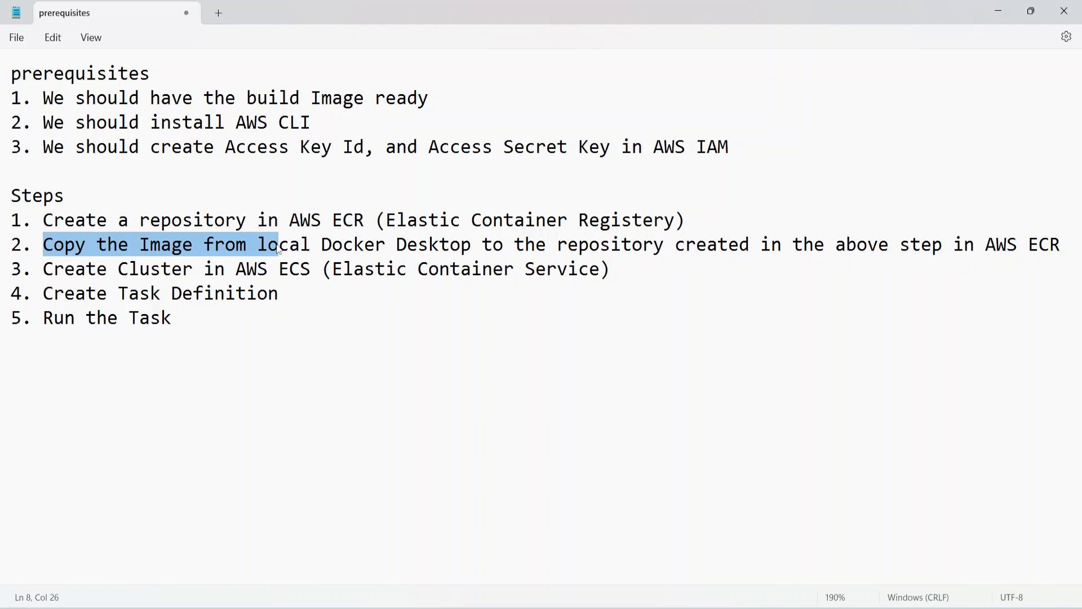
drag(289, 209, 402, 223)
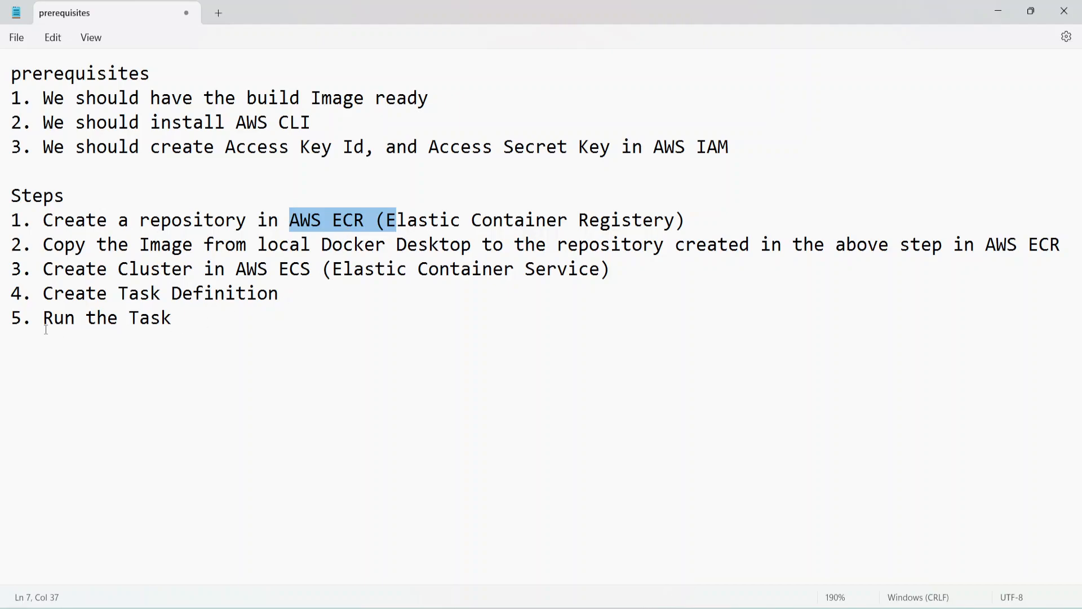
drag(64, 293, 587, 280)
click(273, 265)
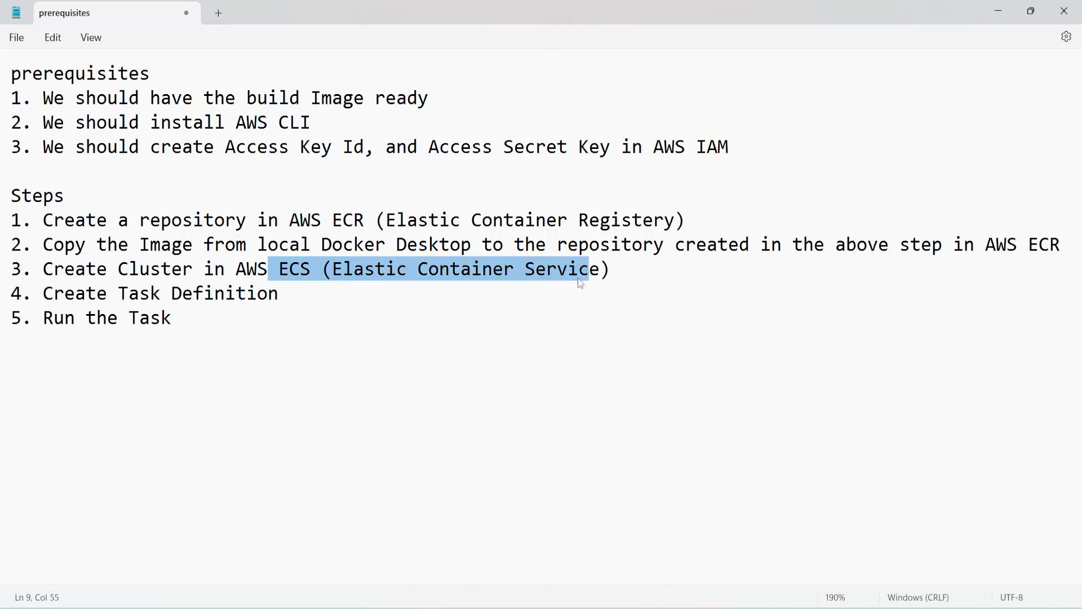
drag(81, 296, 272, 294)
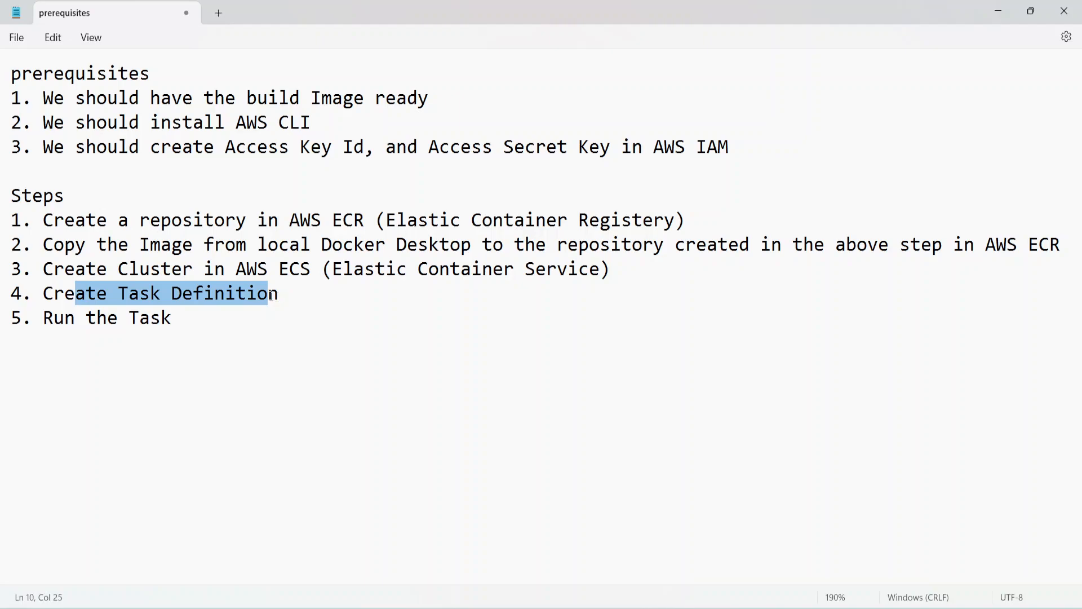
click(292, 293)
drag(440, 245, 843, 252)
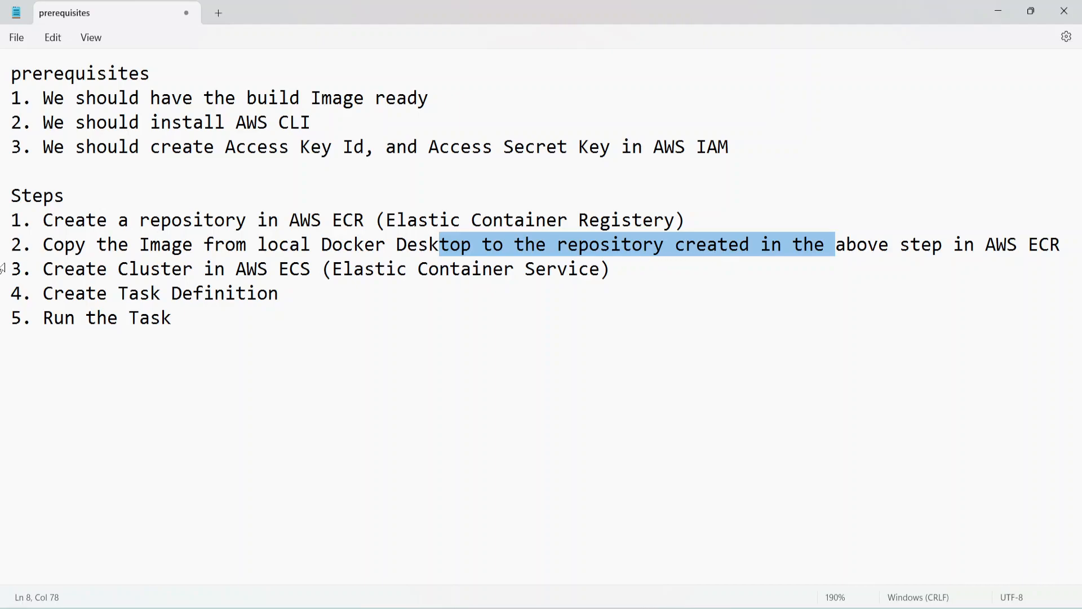
drag(45, 319, 257, 326)
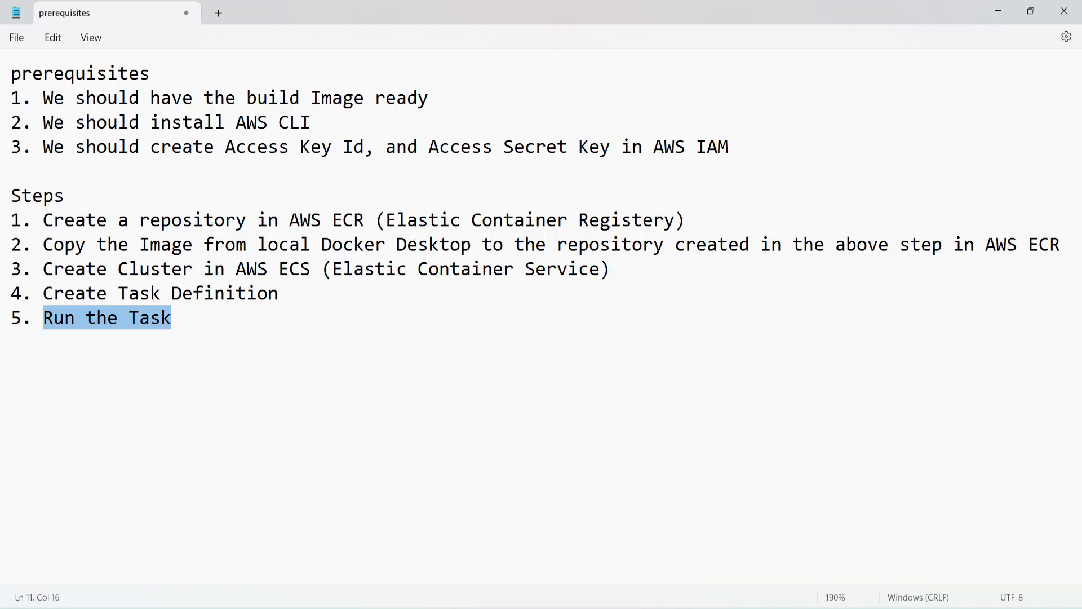
drag(139, 219, 335, 220)
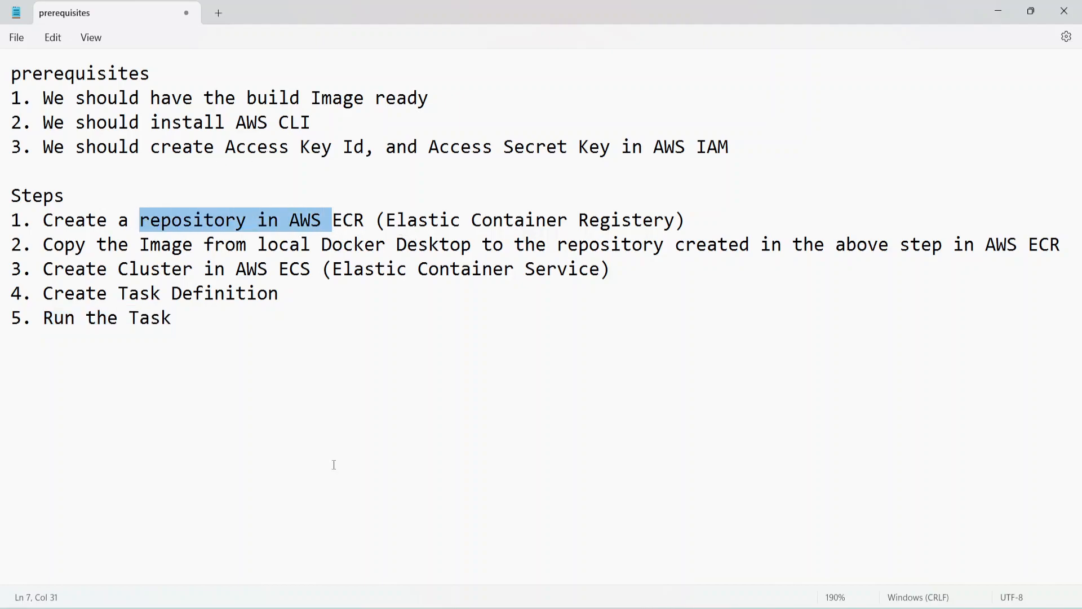
Switch to Chrome and search for "aws management console login" to reach the AWS Management Console.
click(292, 607)
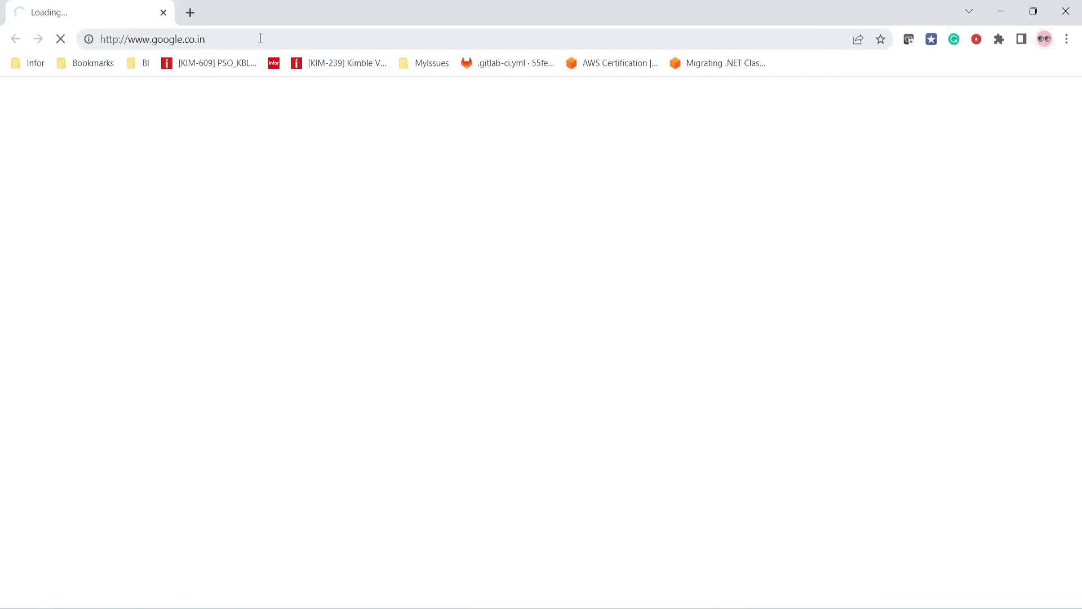
click(260, 39)
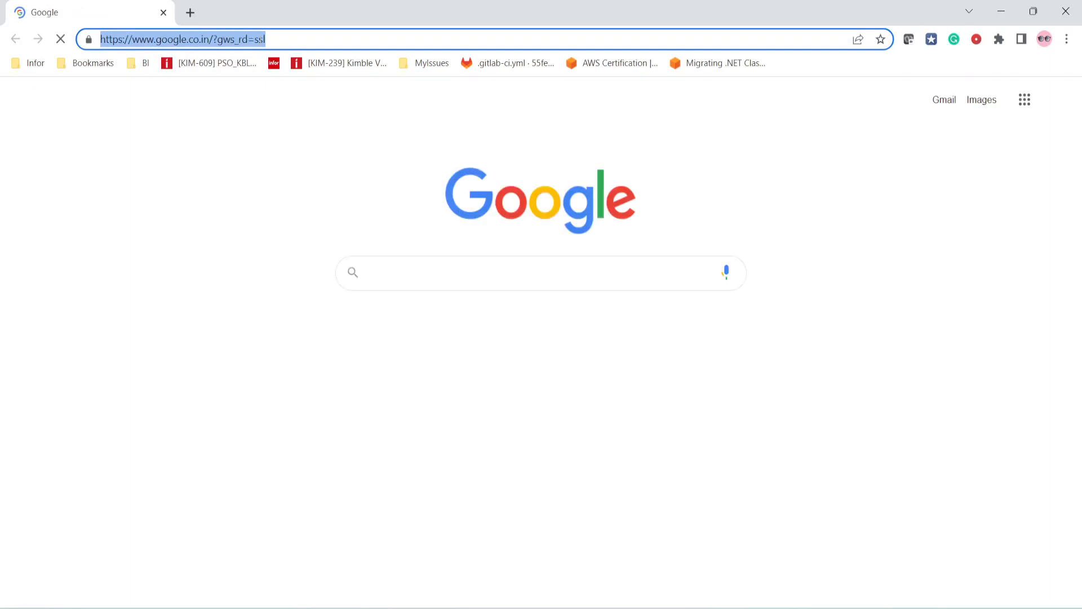
text(aws management console login)
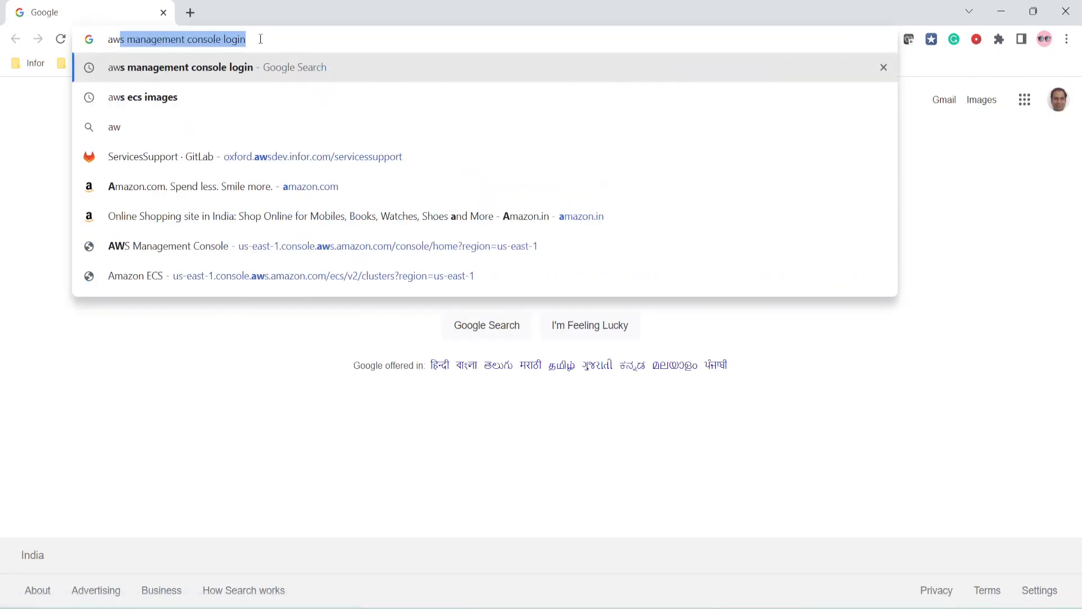
key(Return)
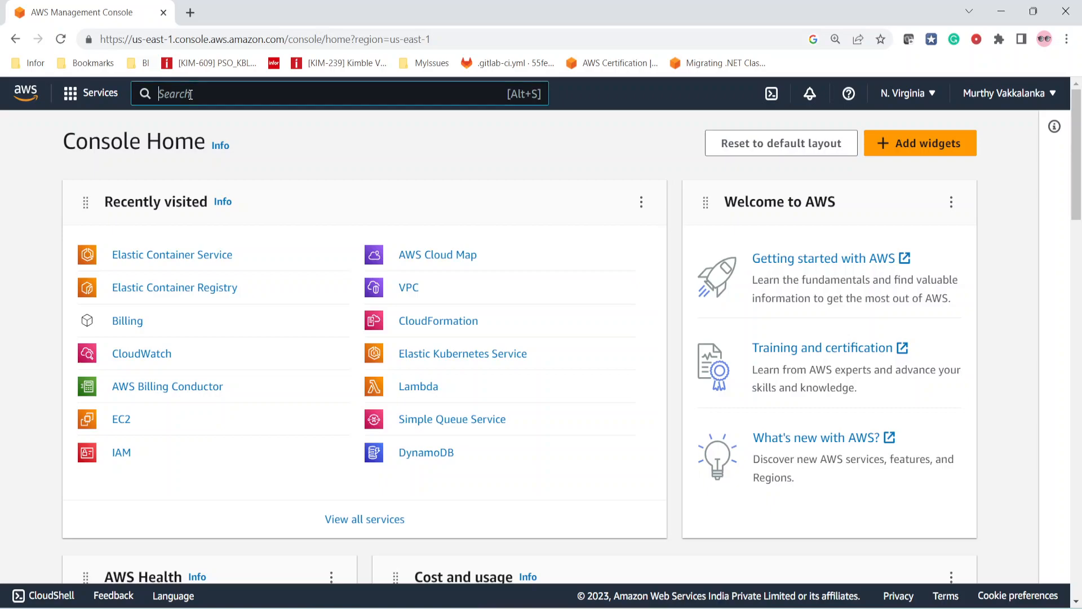
Open Elastic Container Registry from the recently visited services and read its introductory description.
click(164, 289)
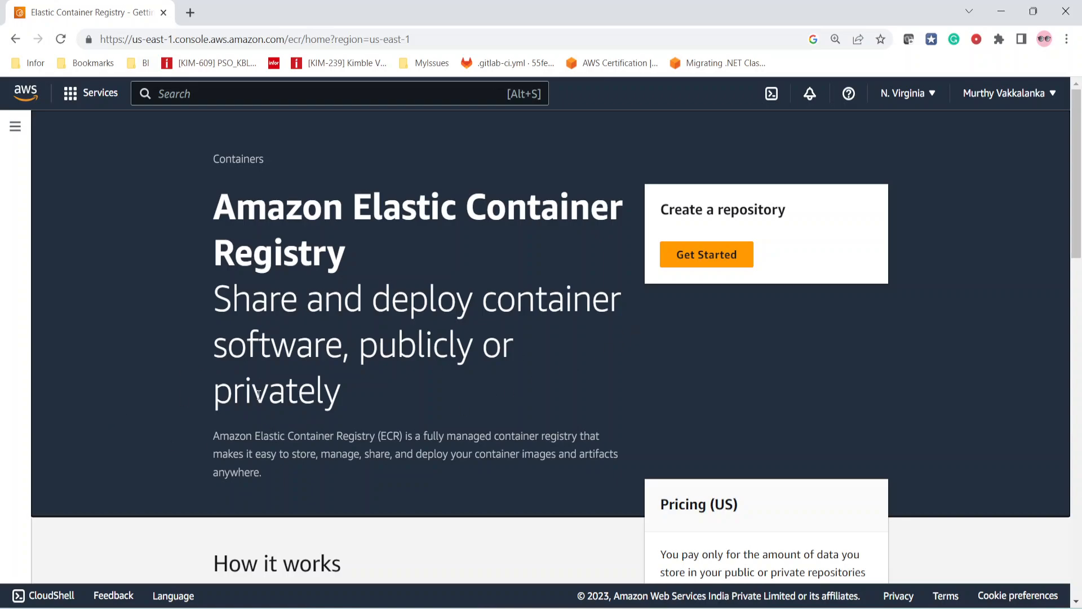
drag(212, 436, 317, 458)
click(322, 458)
drag(428, 458, 588, 468)
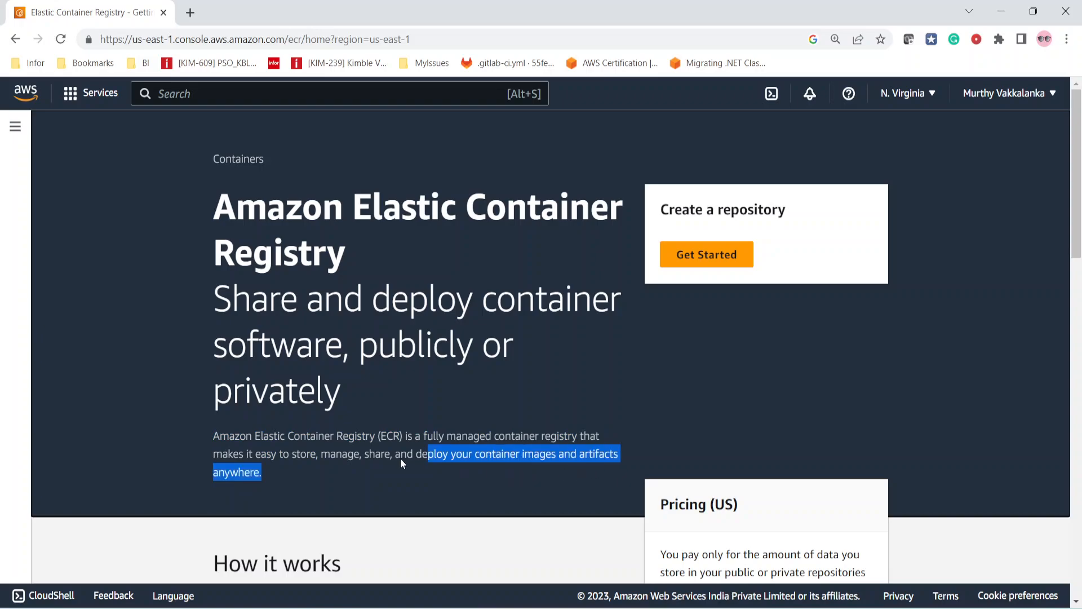
click(364, 456)
drag(297, 456, 558, 455)
double_click(463, 458)
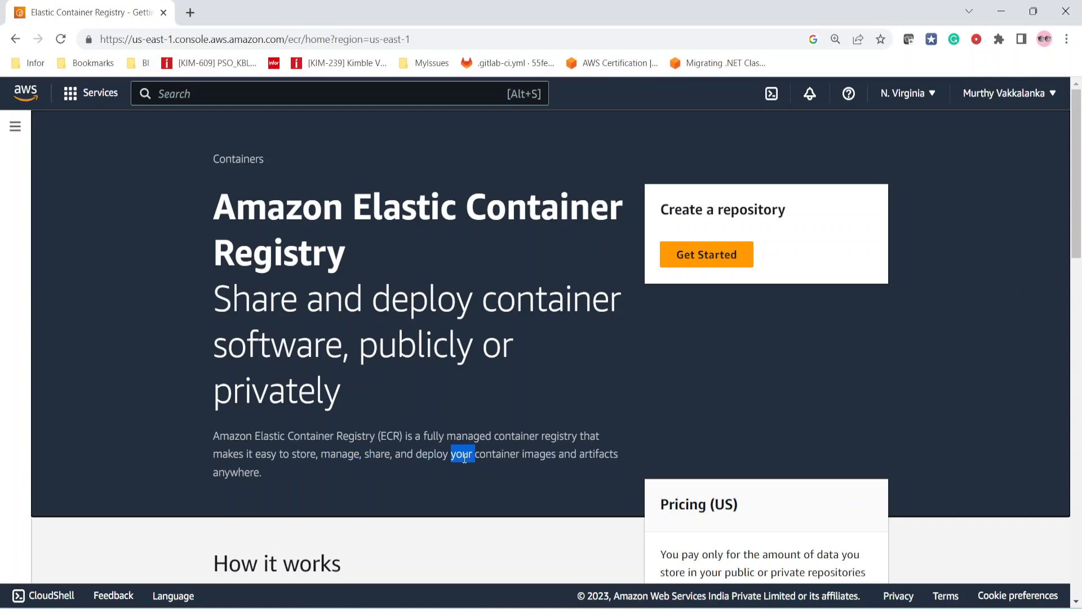
Create a private ECR repository named mydemorepository, keeping the default tag immutability, image scan and encryption settings.
click(708, 260)
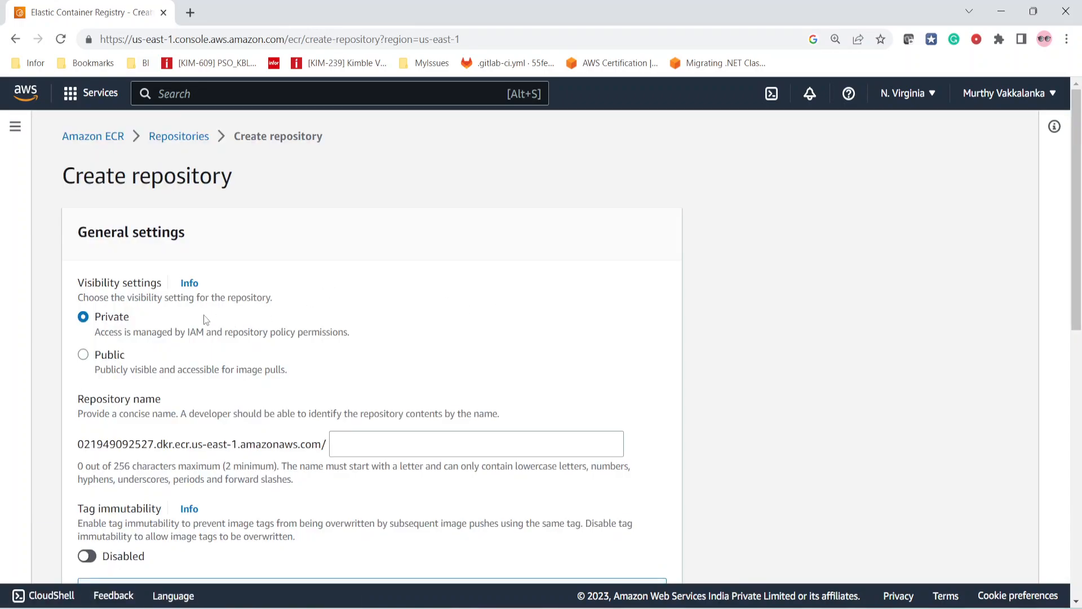
scroll(204, 314, down, 1)
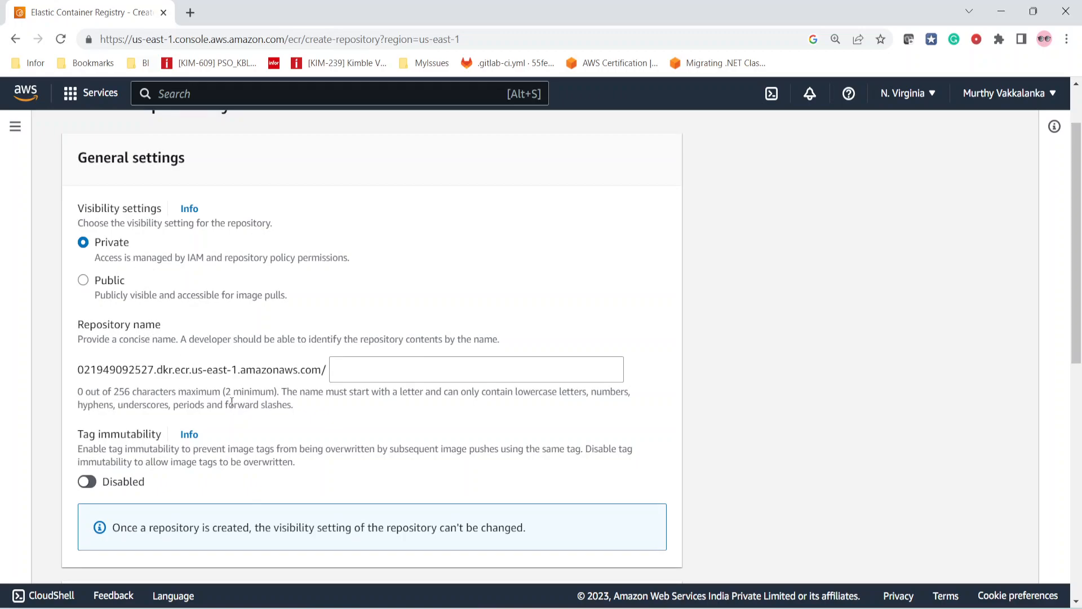
click(435, 366)
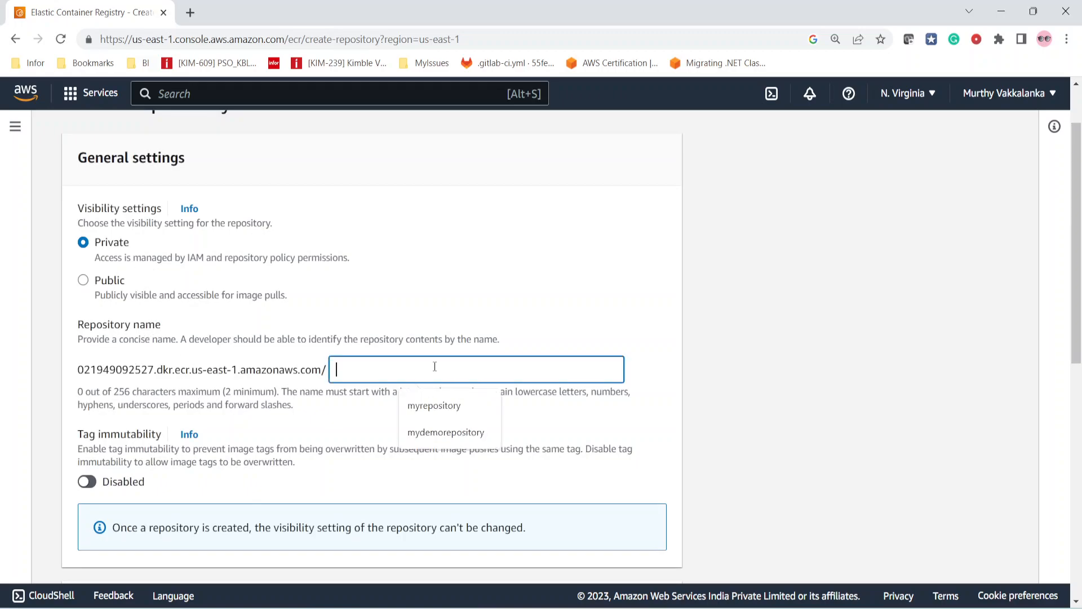
text(myde)
click(446, 406)
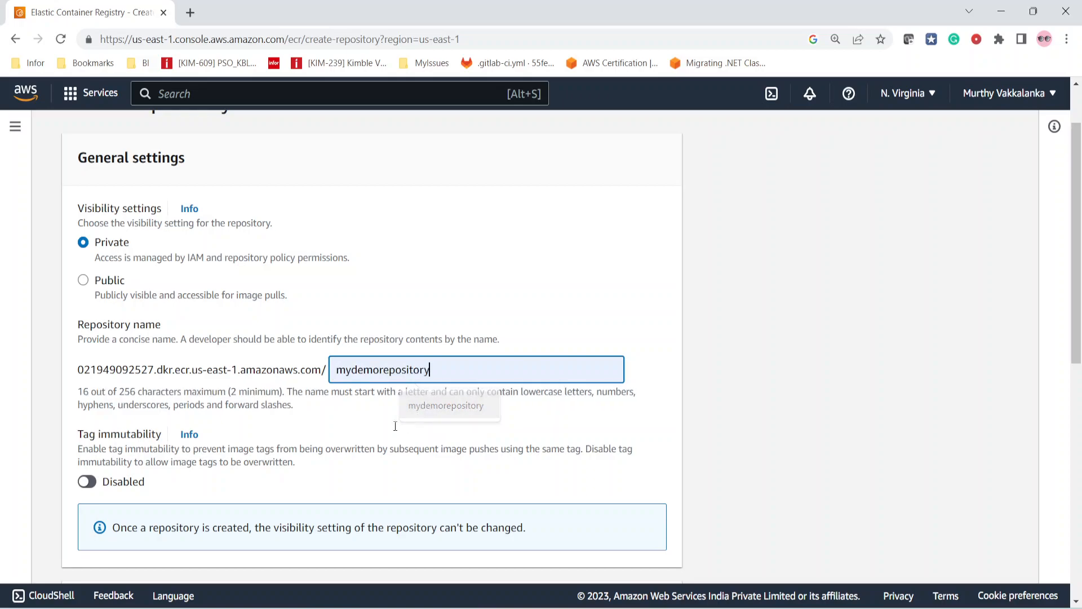
scroll(355, 388, down, 3)
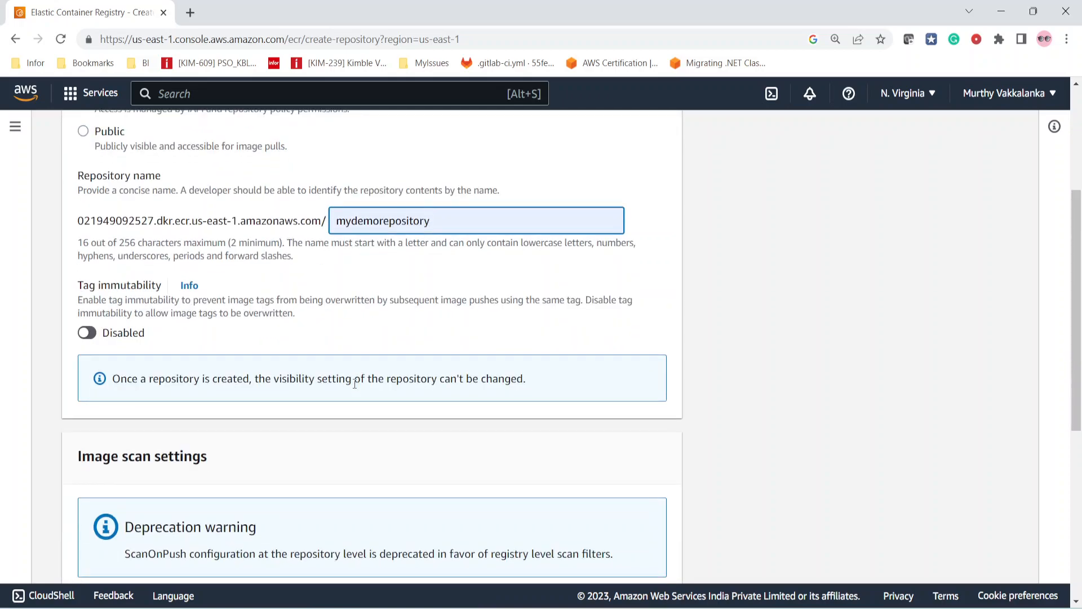
scroll(355, 388, down, 1)
scroll(355, 388, down, 5)
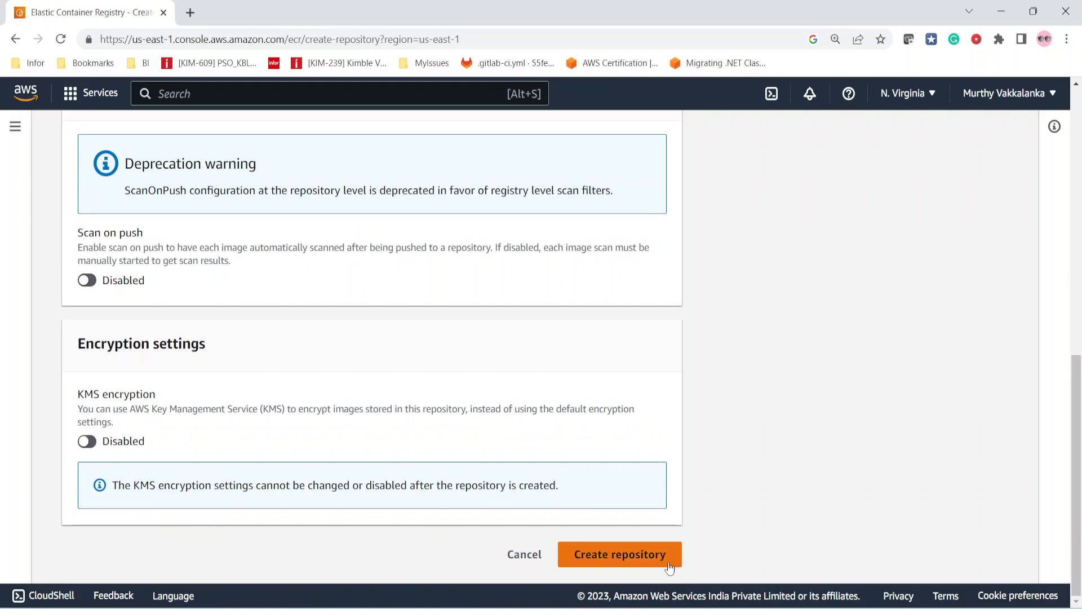
click(650, 556)
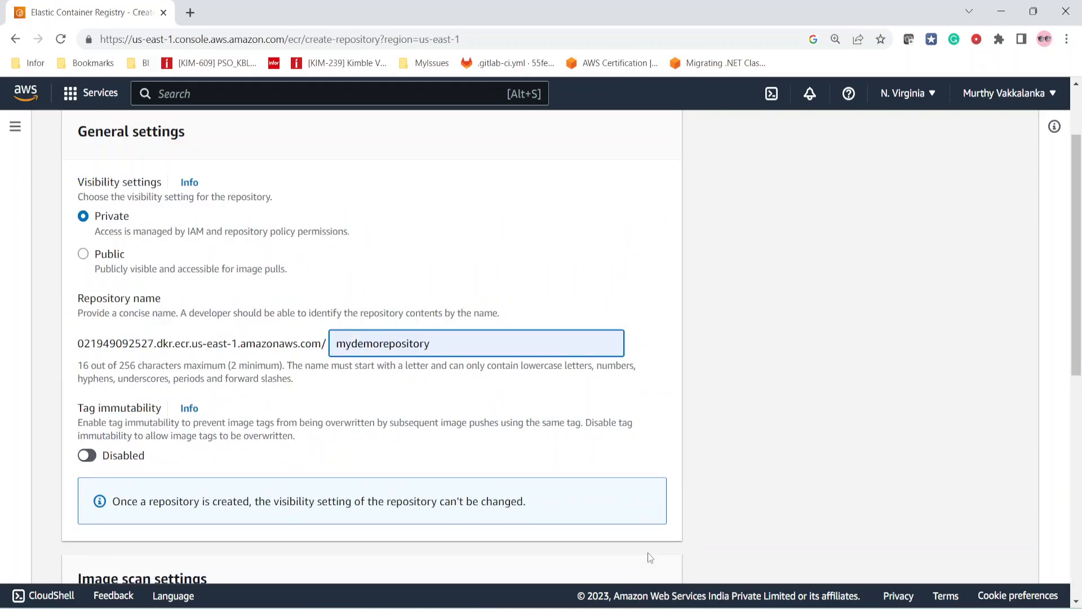
scroll(674, 478, down, 5)
scroll(672, 492, down, 3)
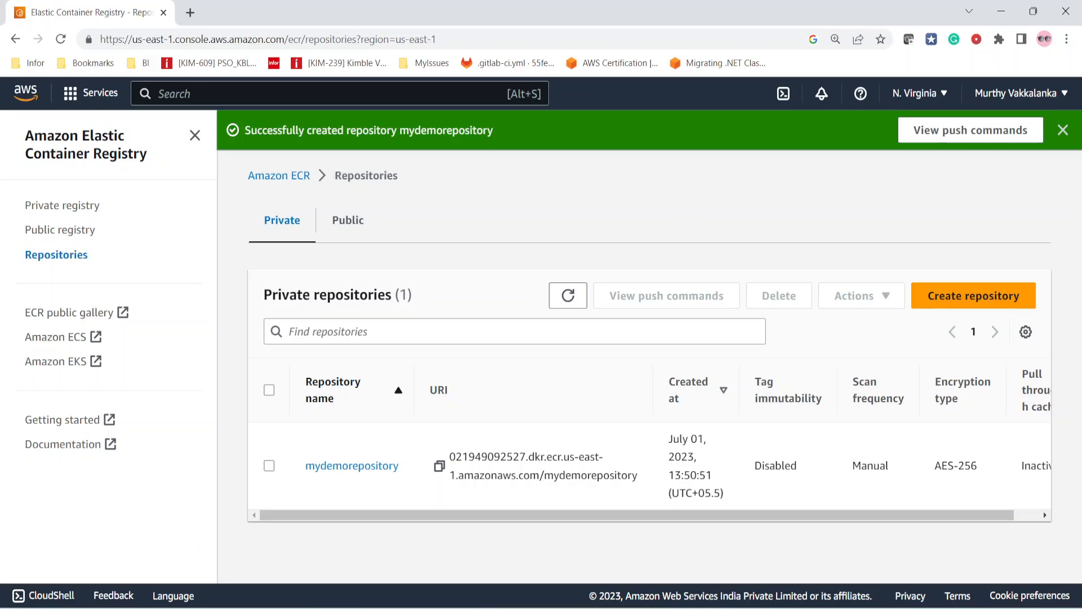
Switch to Docker Desktop and permanently delete the local mydemorepository image tagged latest.
click(876, 608)
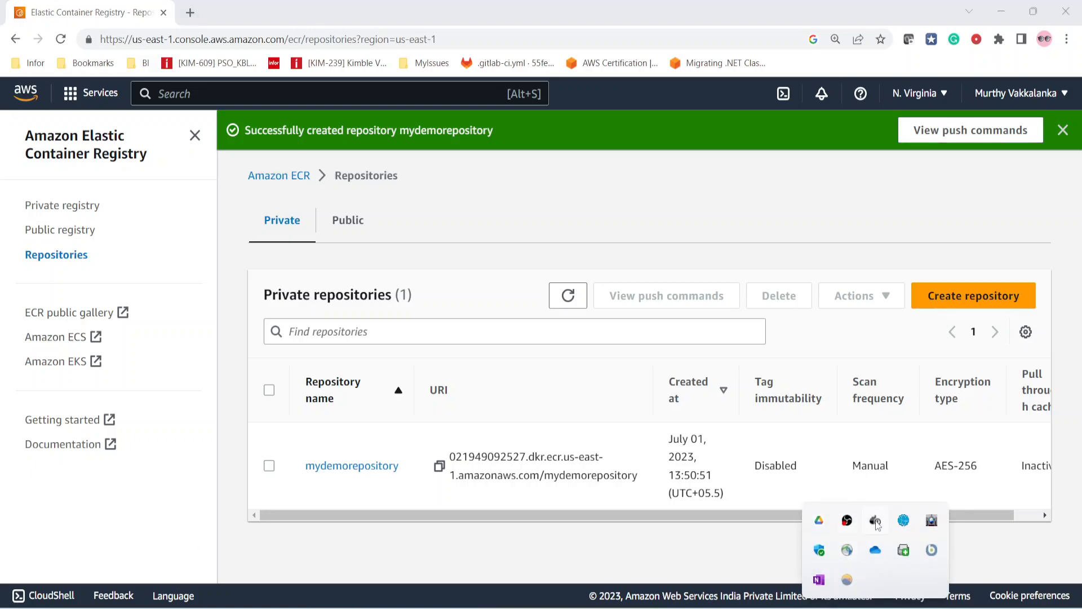
click(876, 520)
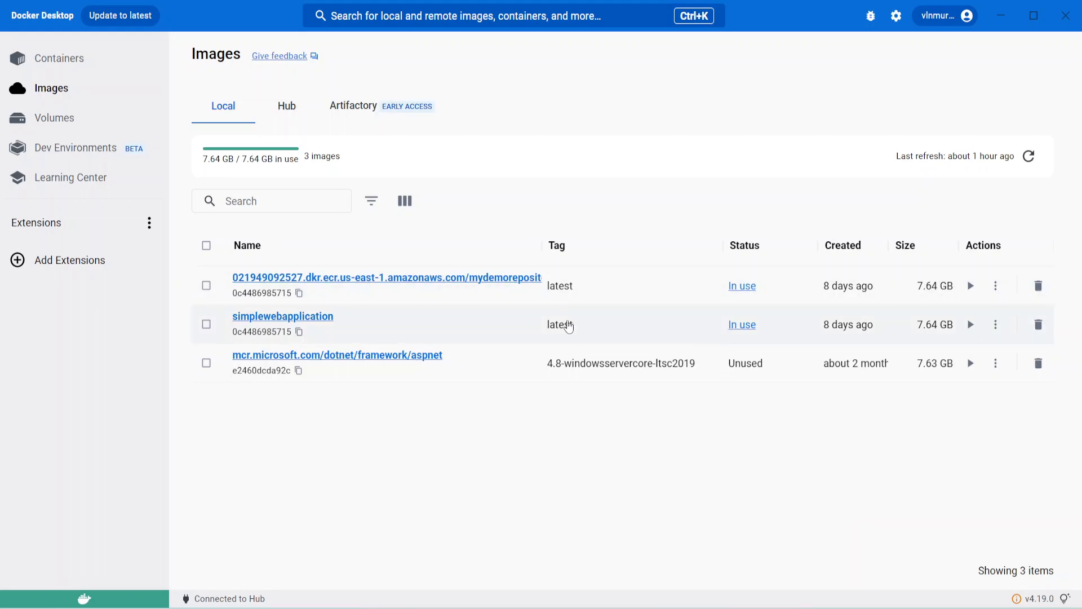
click(207, 286)
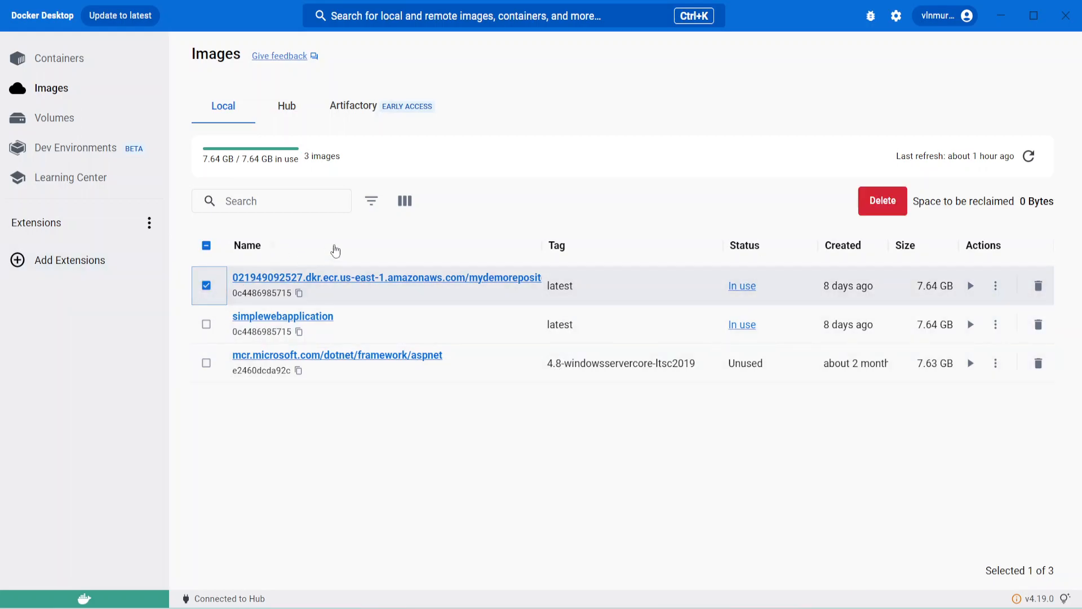
click(883, 201)
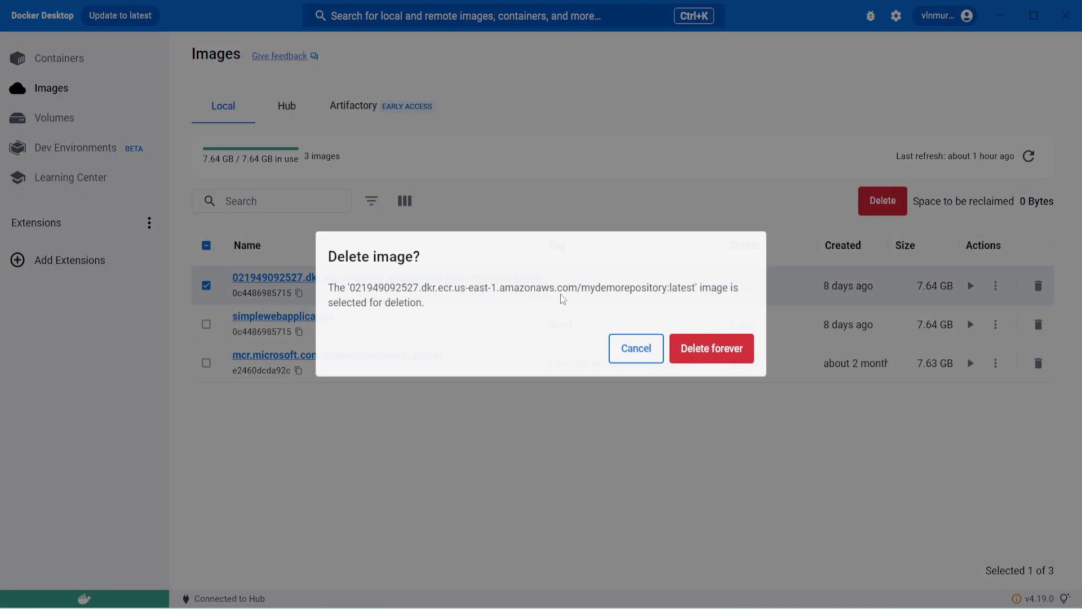
click(726, 355)
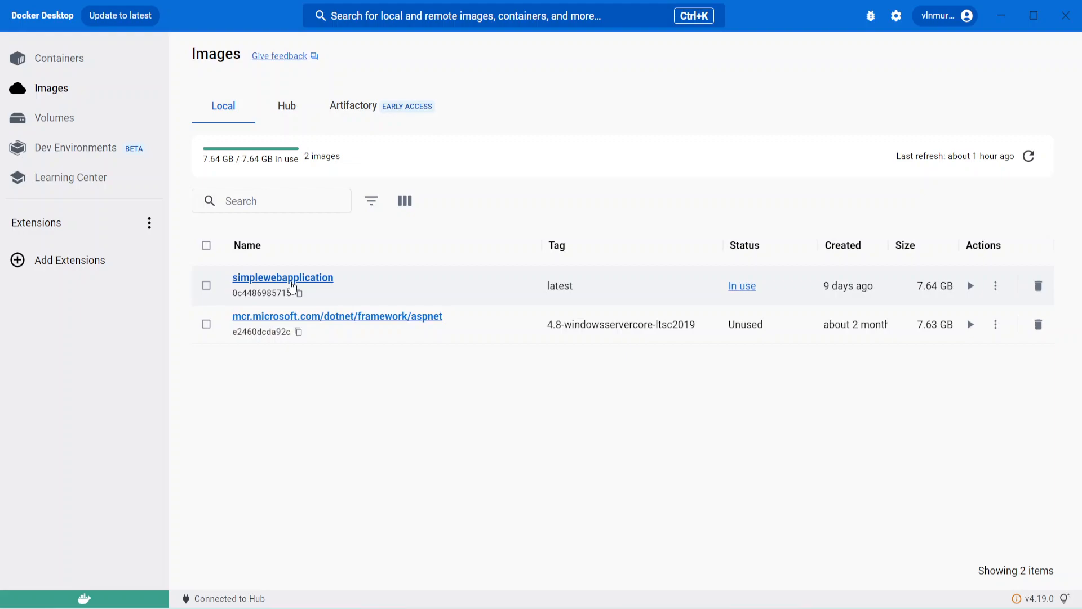
Start the demoapp container and return to the list of local images.
click(67, 63)
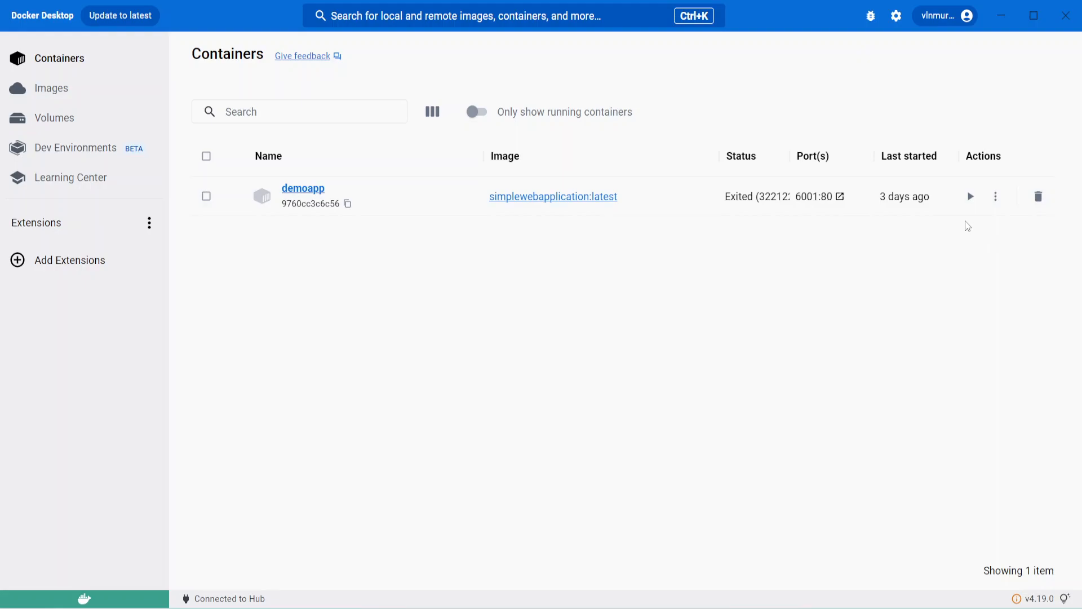
click(970, 197)
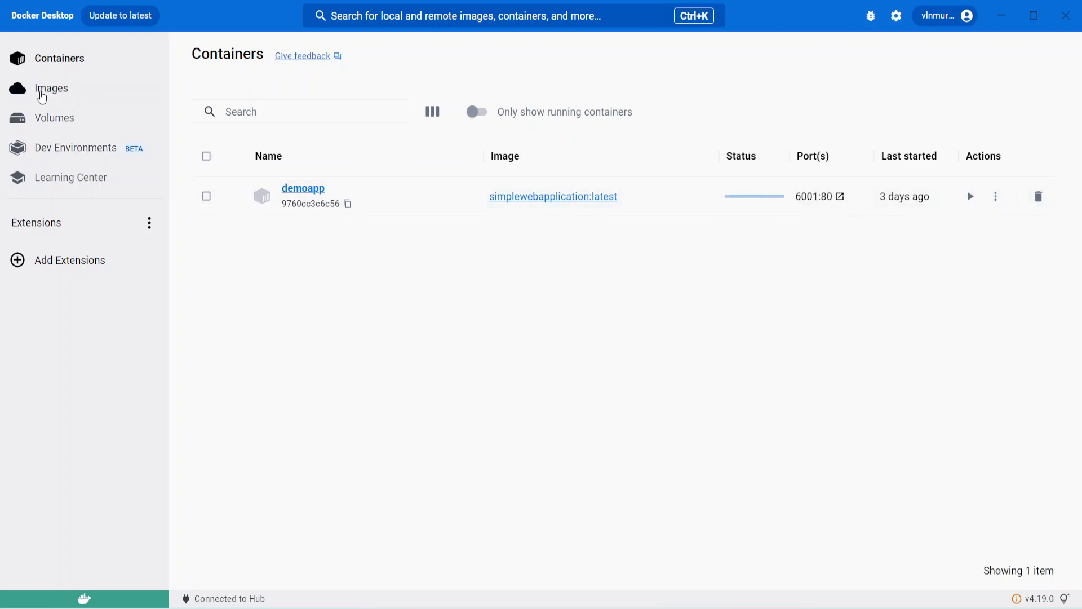
click(41, 94)
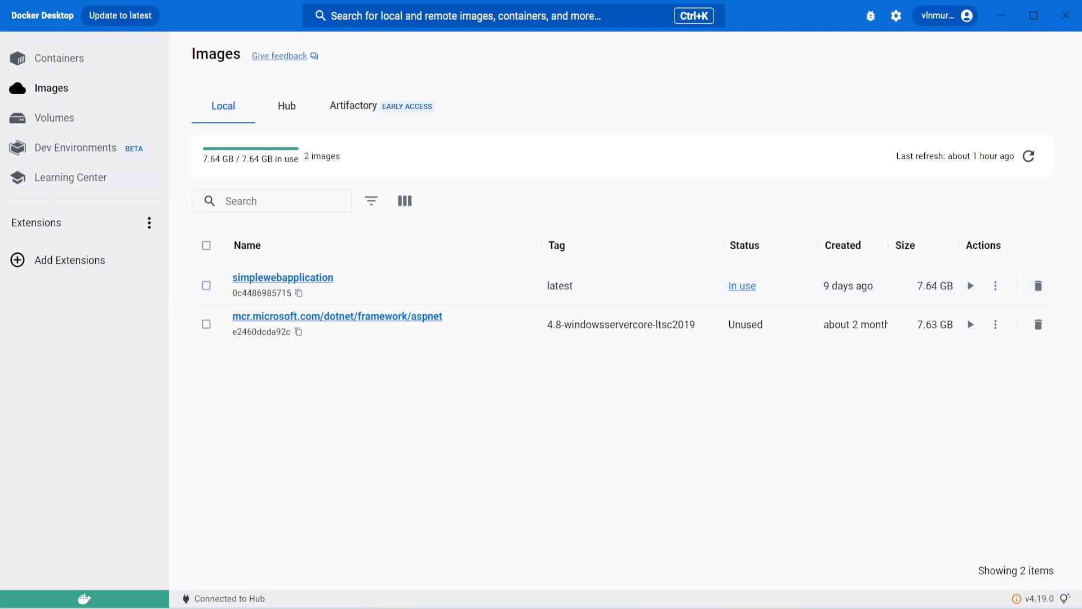
Open PowerShell 7 (x64) as administrator and clear its console with cls.
key(super)
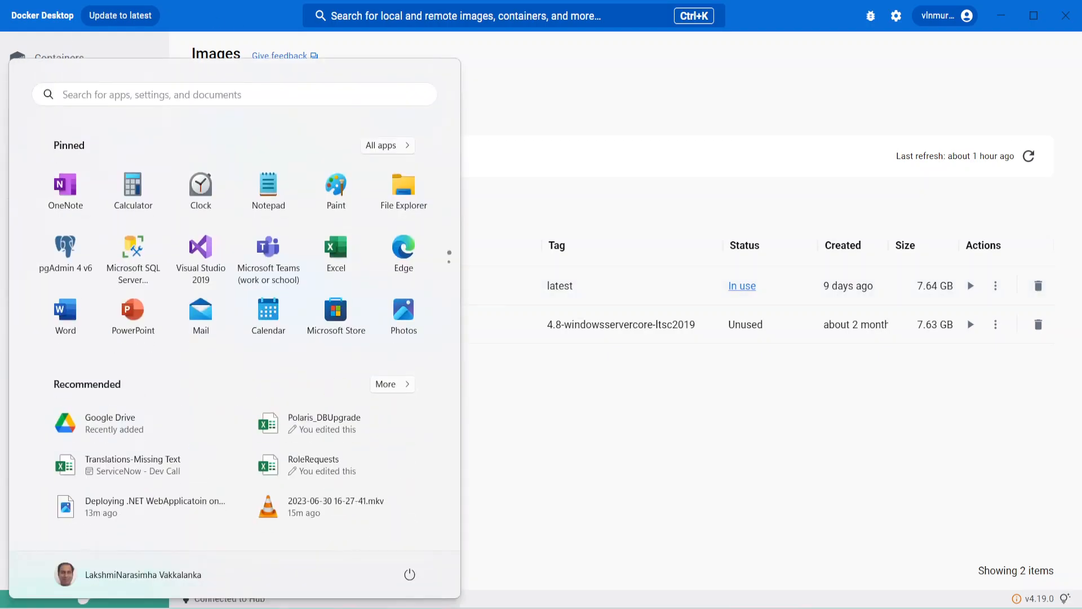
text(po)
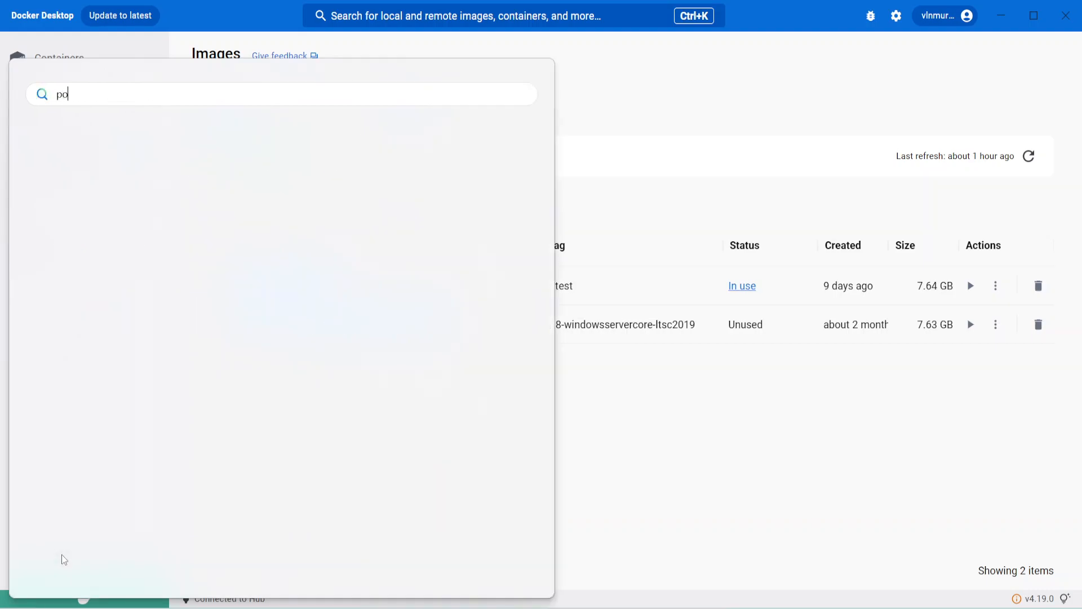
text(wershe)
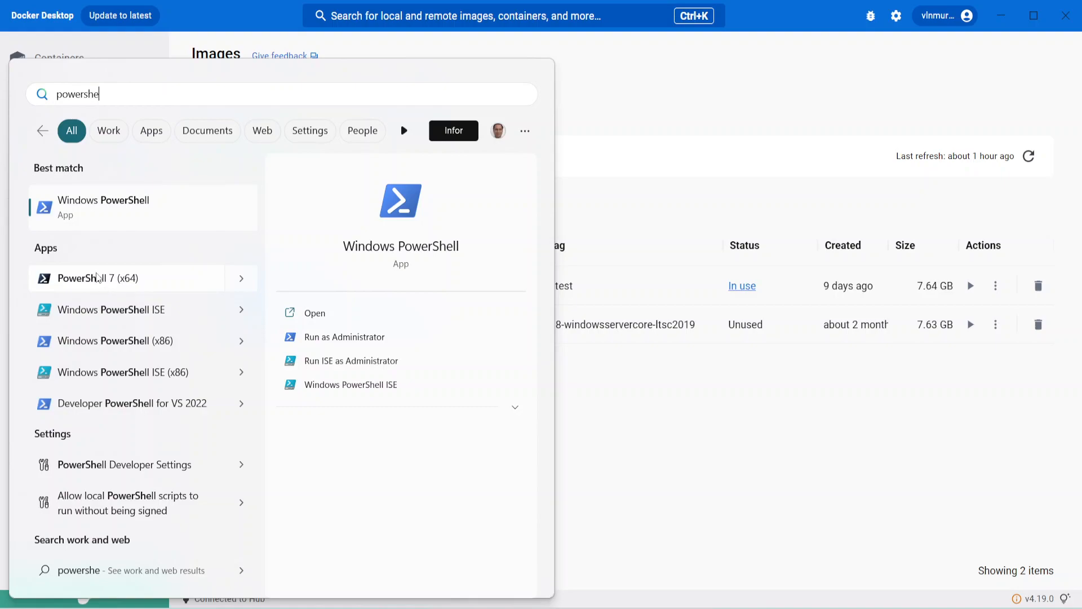
right_click(98, 277)
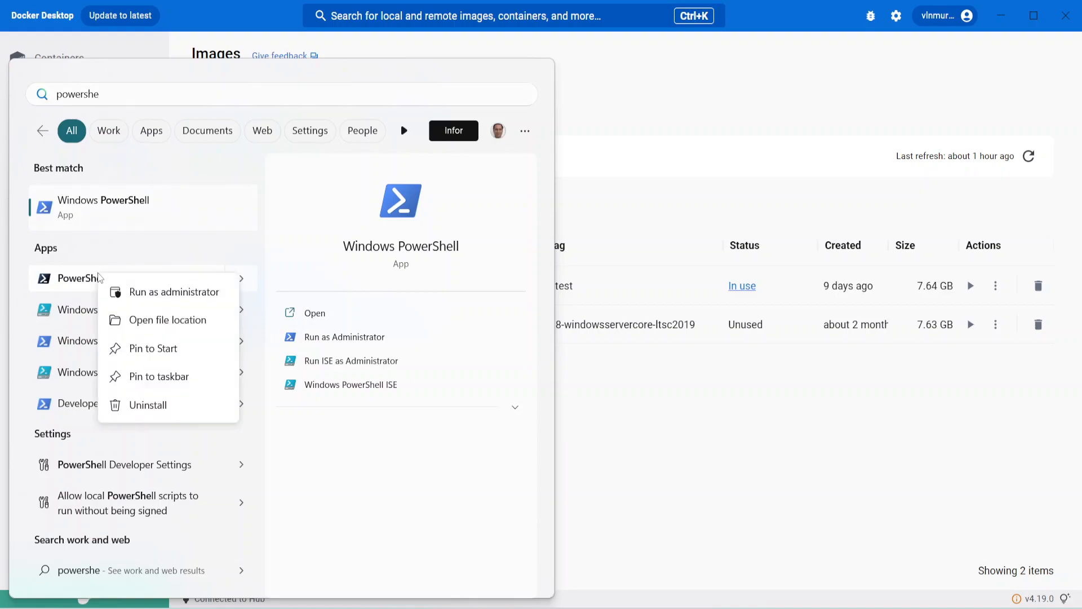
click(144, 293)
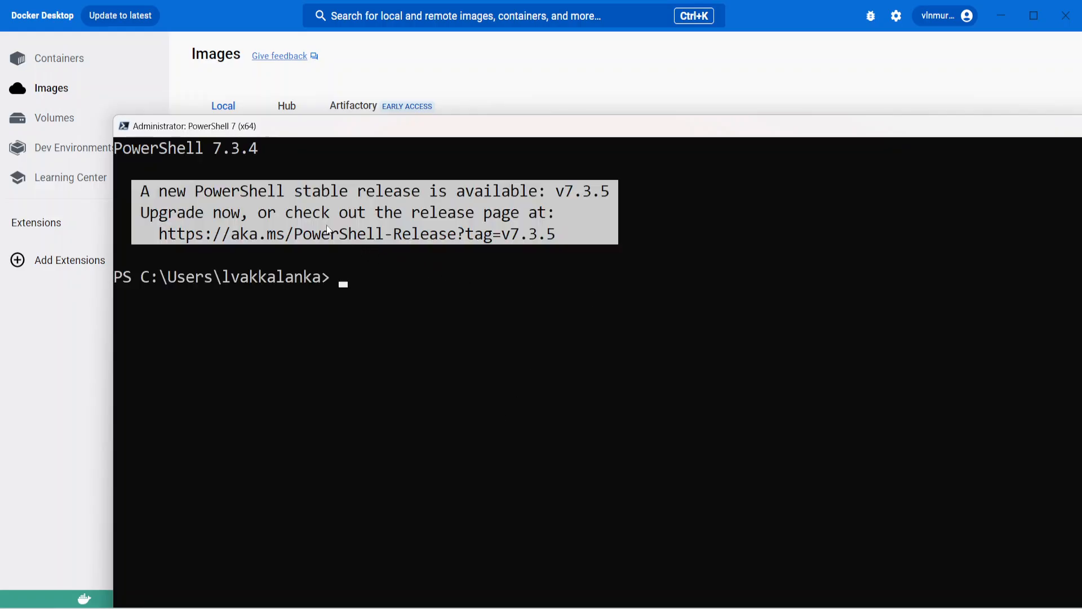
drag(786, 130, 712, 67)
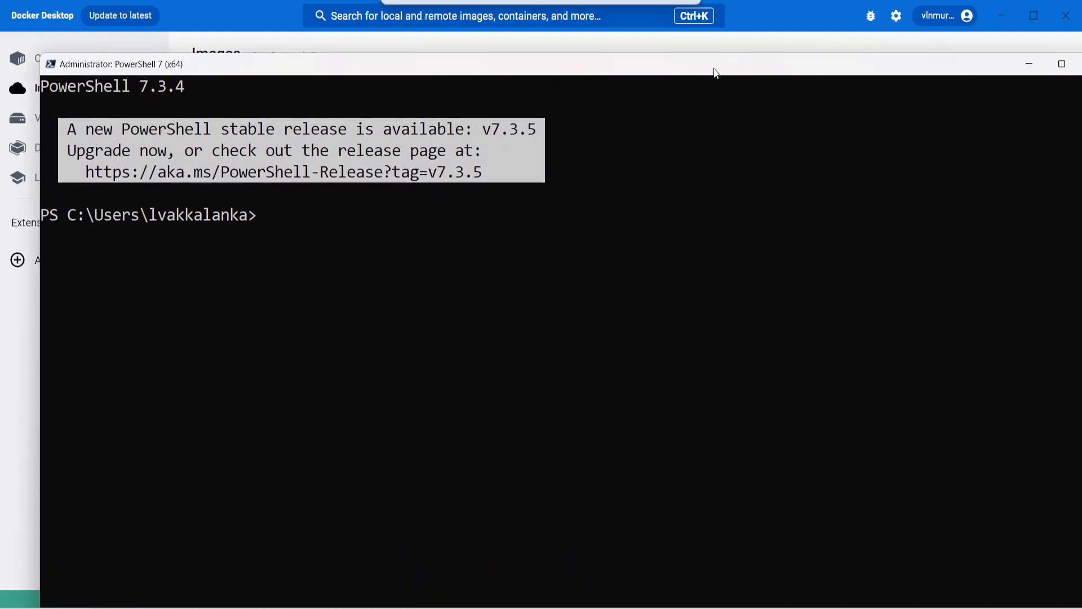
text(cls)
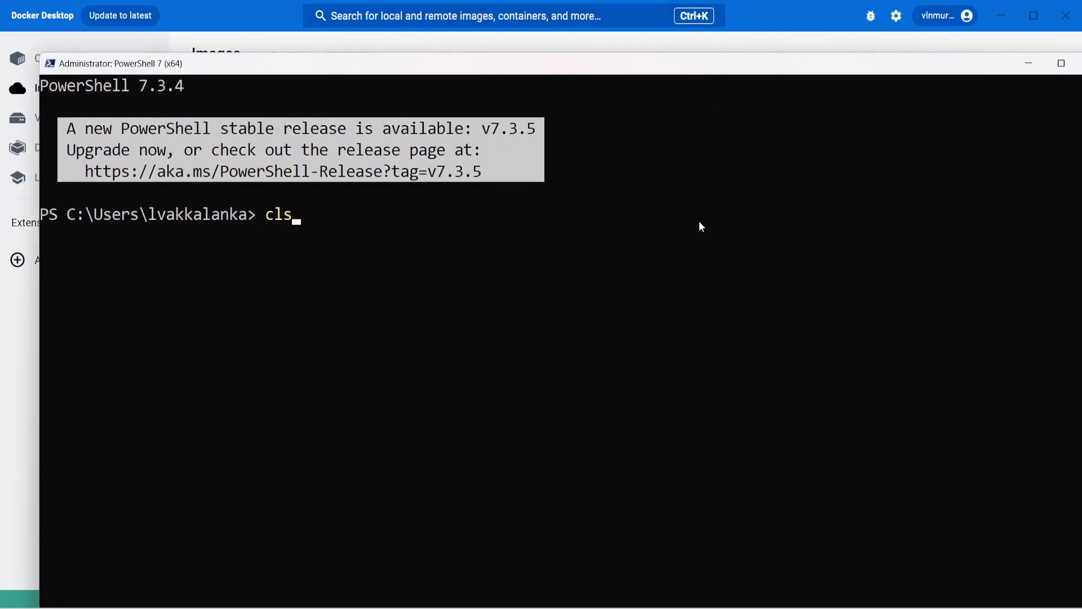
key(Return)
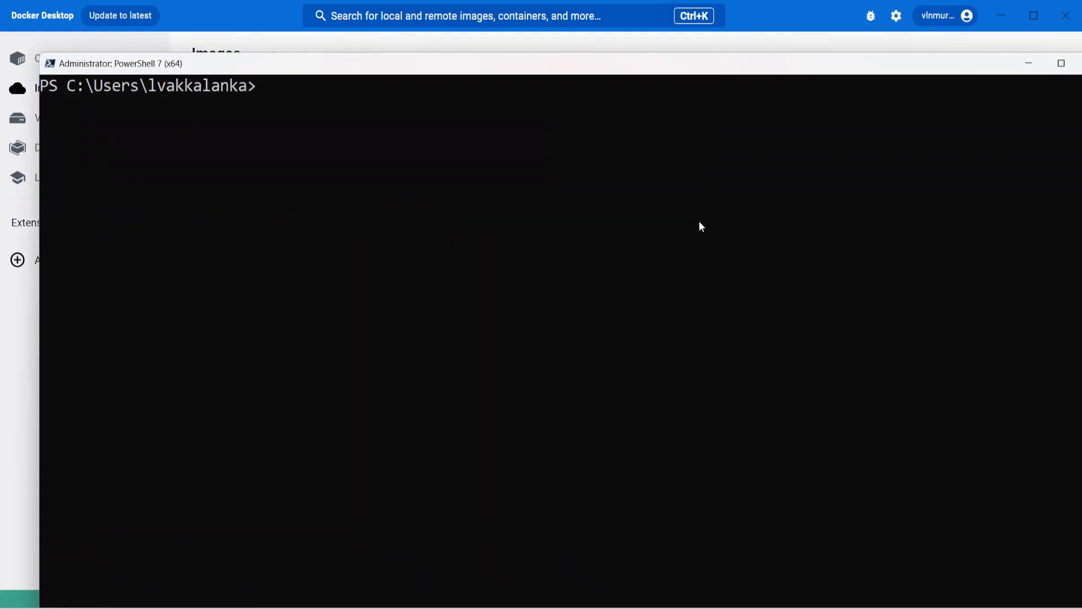
Switch to the AWS console in the browser and open mydemorepository to check its list of images.
key(alt+Tab)
key(alt+Tab)
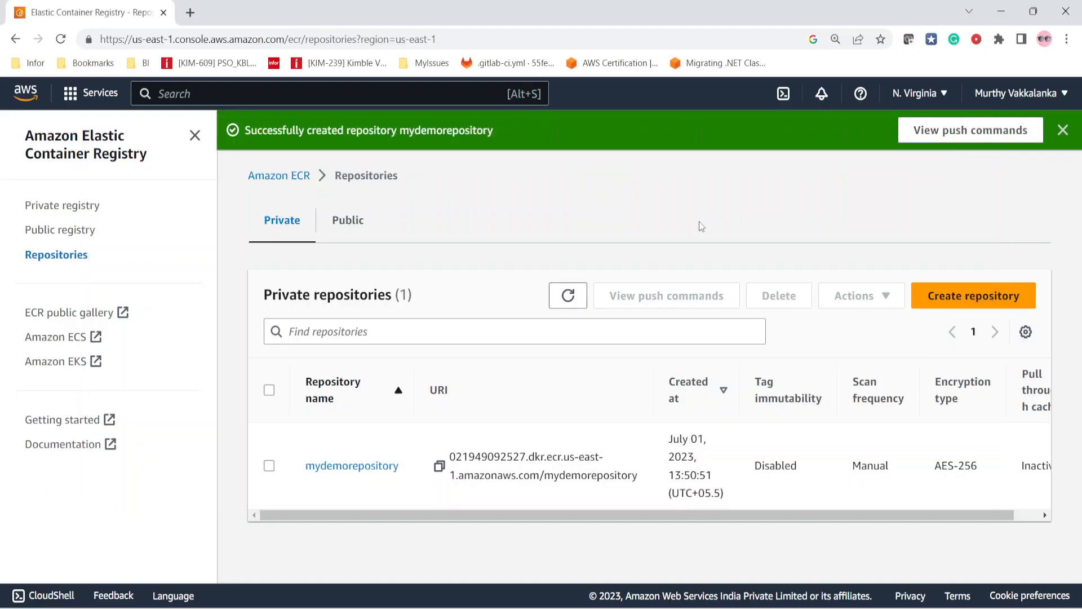
click(334, 468)
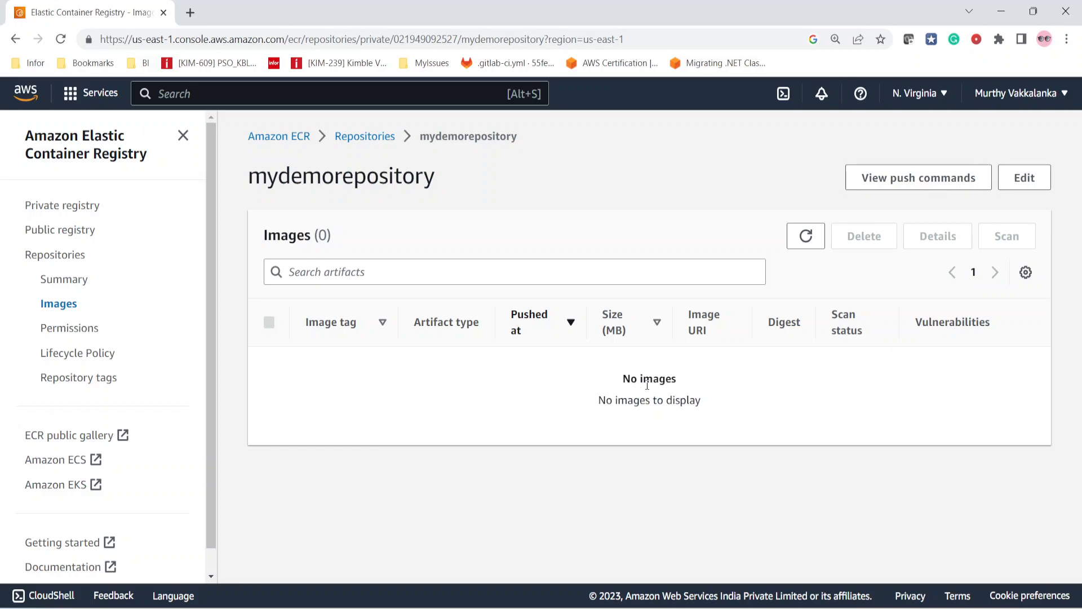
drag(609, 395, 689, 398)
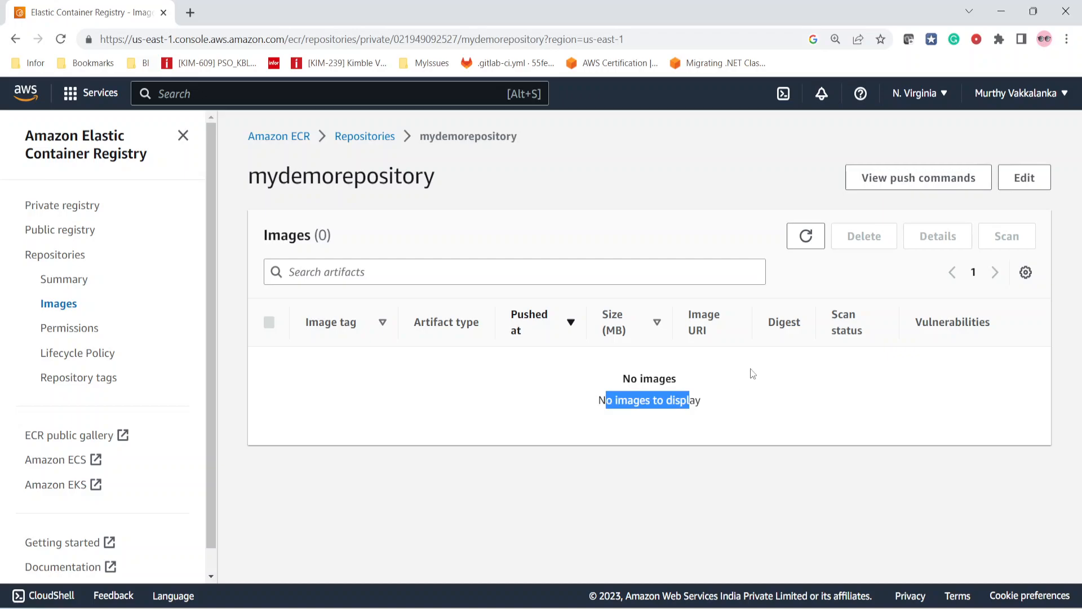
click(750, 370)
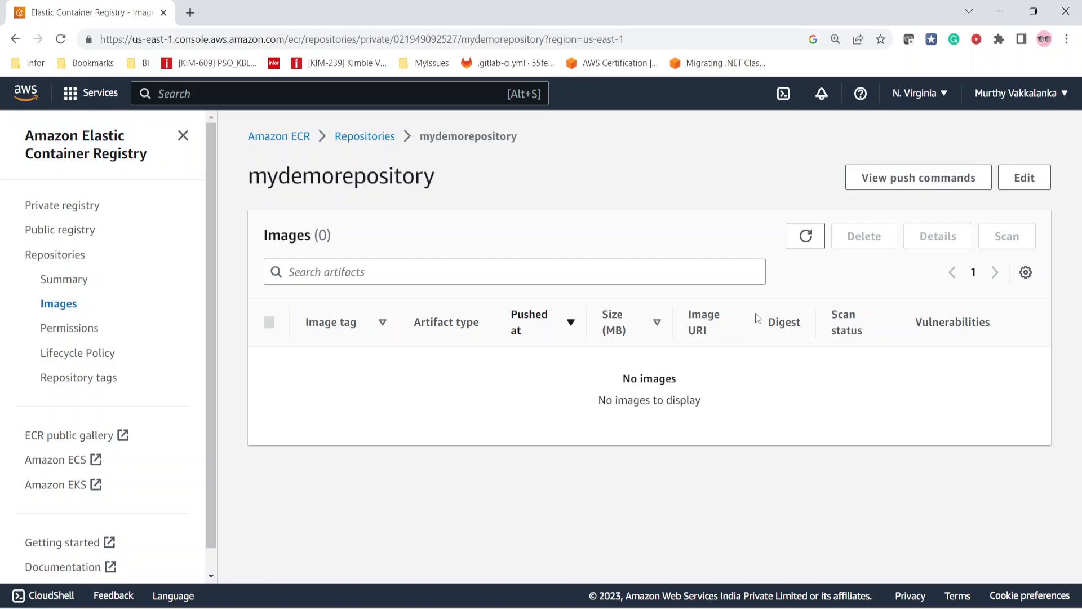
Open the push commands for mydemorepository and review the Windows instructions for authenticating, building, tagging and pushing the image.
click(912, 179)
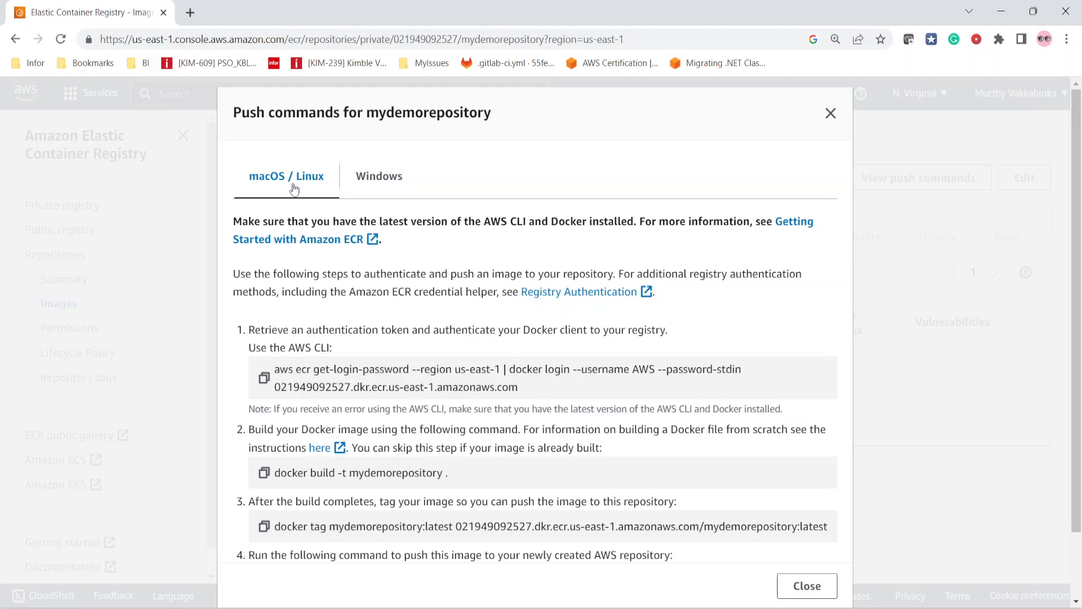
scroll(348, 360, down, 1)
scroll(348, 361, up, 1)
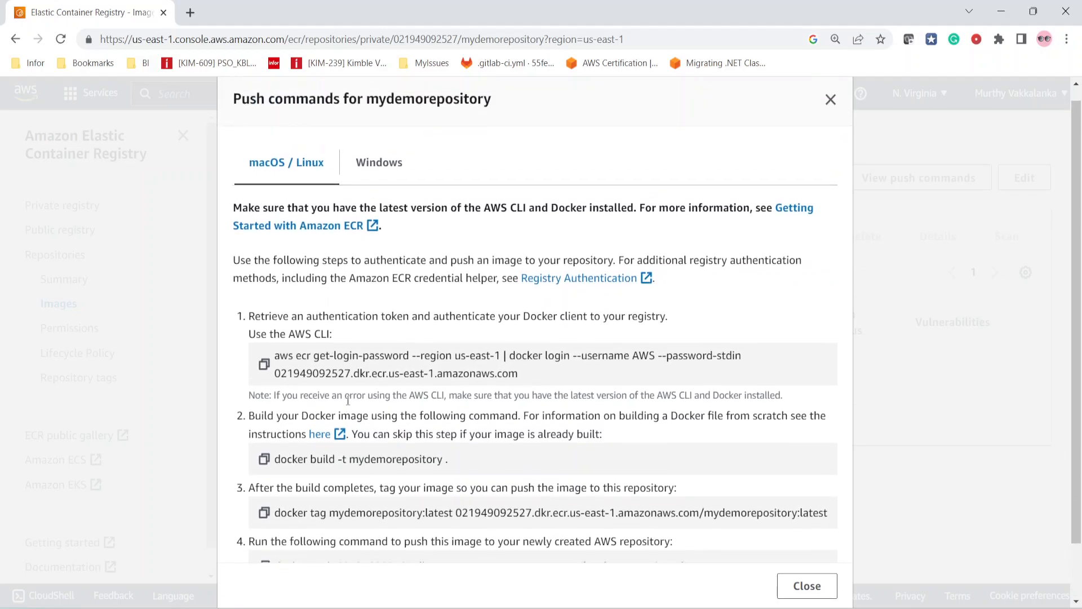
click(363, 190)
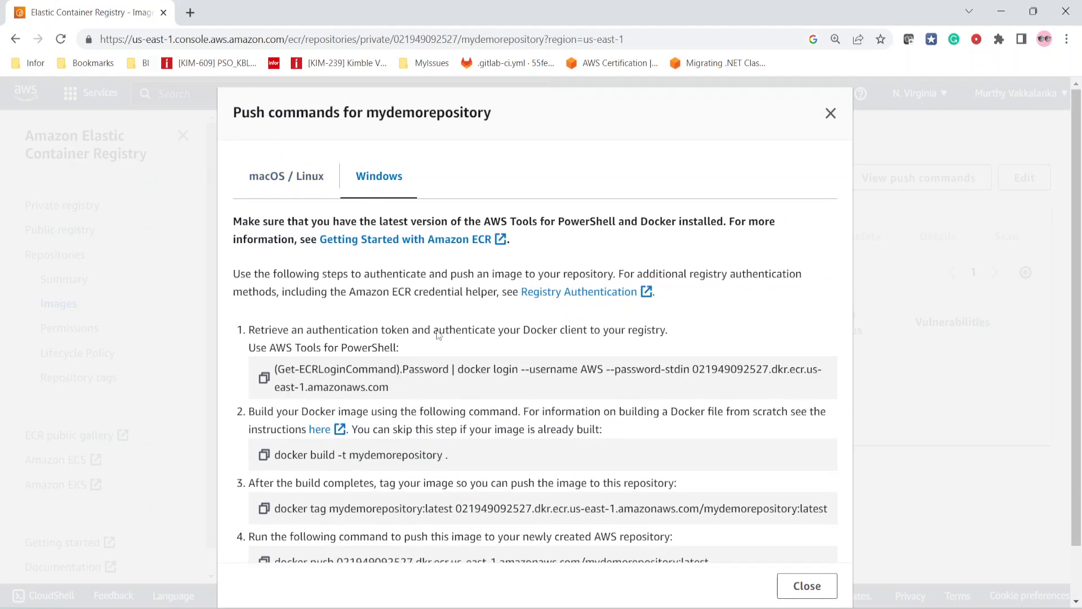
scroll(444, 397, down, 1)
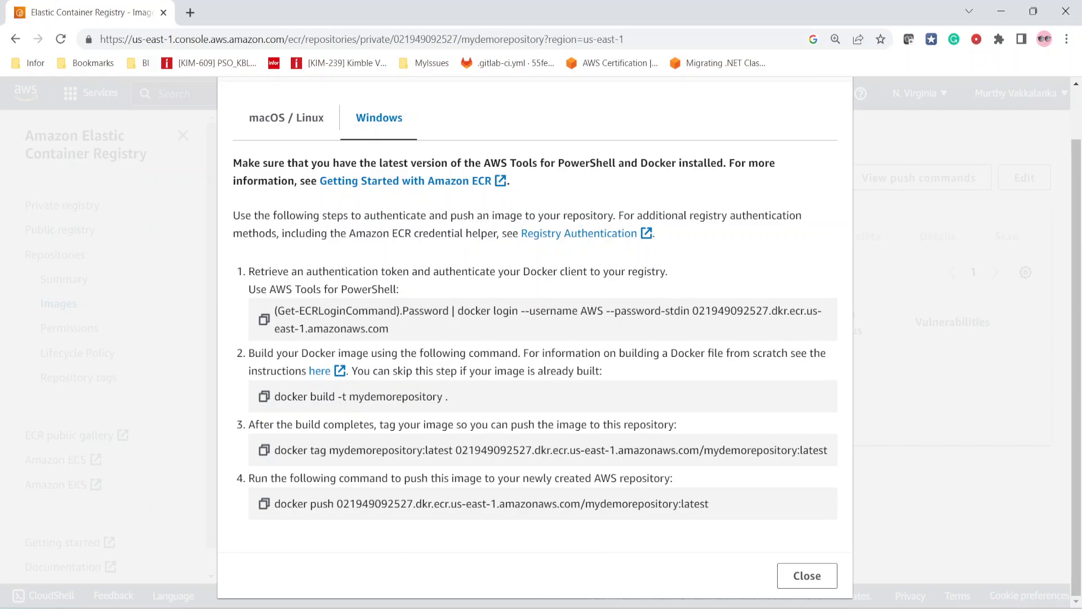
Switch to the PowerShell window and run aws configure.
key(alt+Tab)
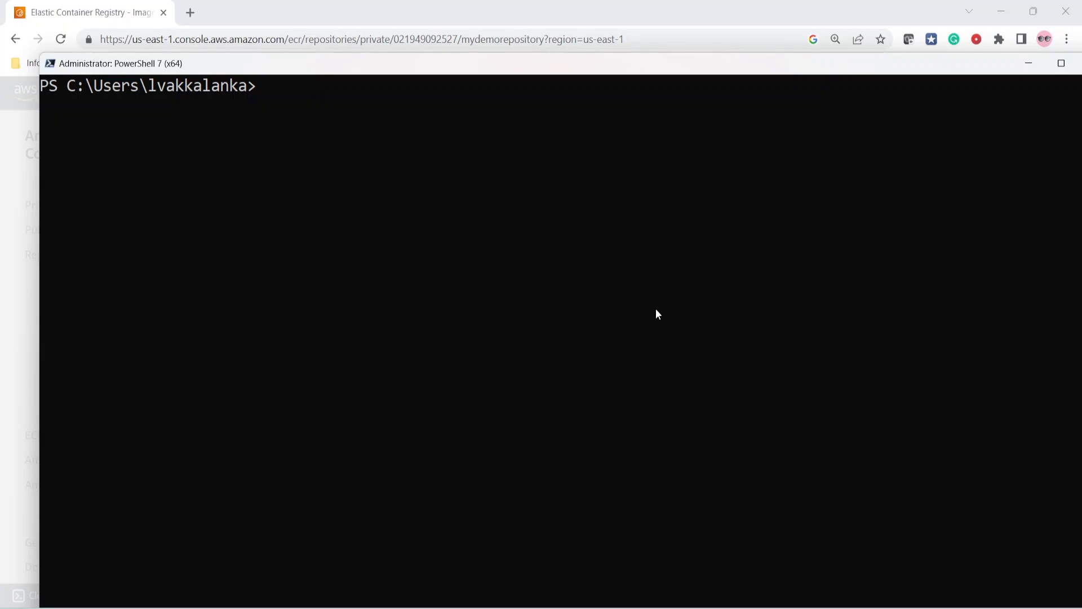
text(aw)
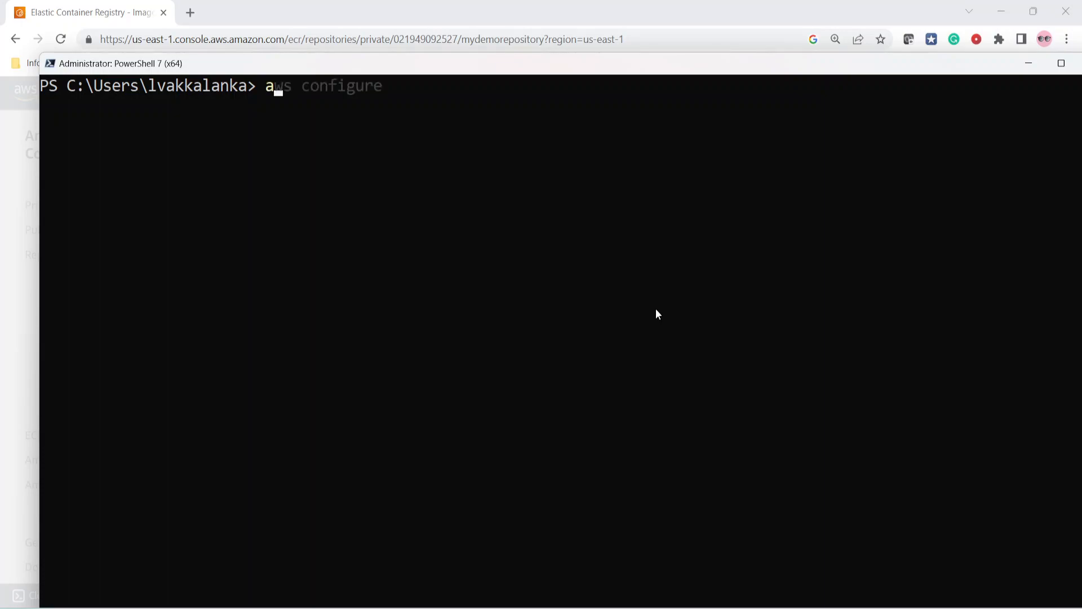
text(s configure)
key(Return)
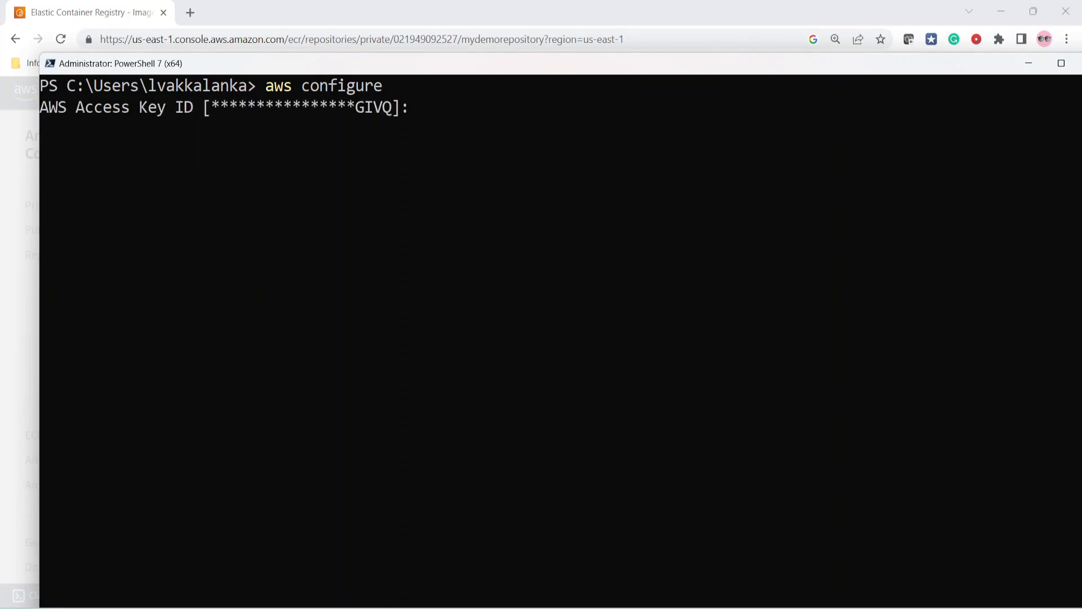
Open visualstudiouser_accessKeys_latest.csv from the AWS folder, copy the access key ID and submit it at the AWS Access Key ID prompt in PowerShell.
mouse_move(274, 608)
mouse_move(336, 607)
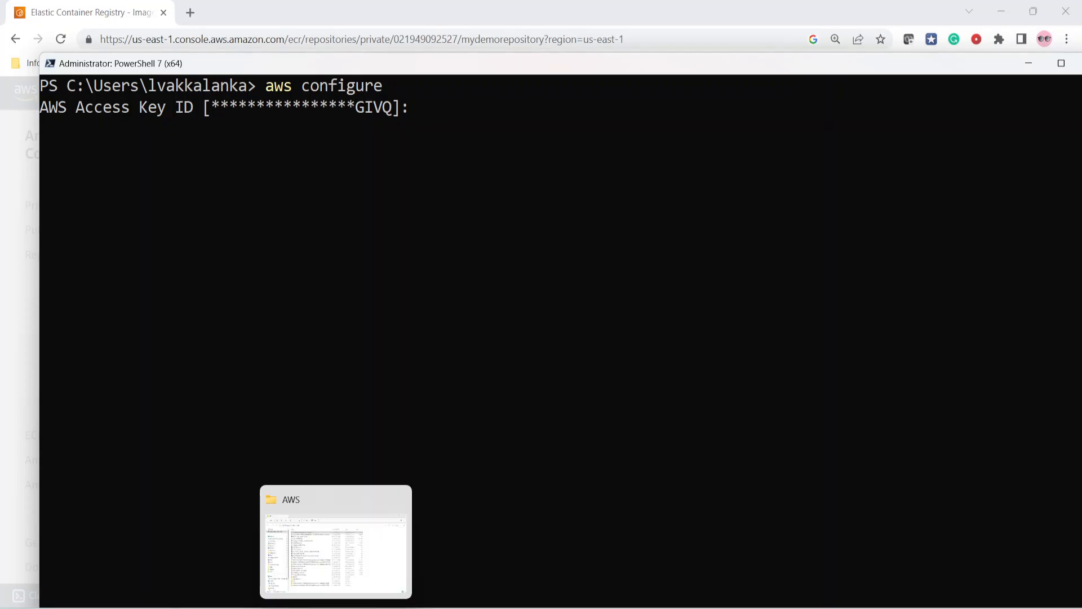
click(338, 544)
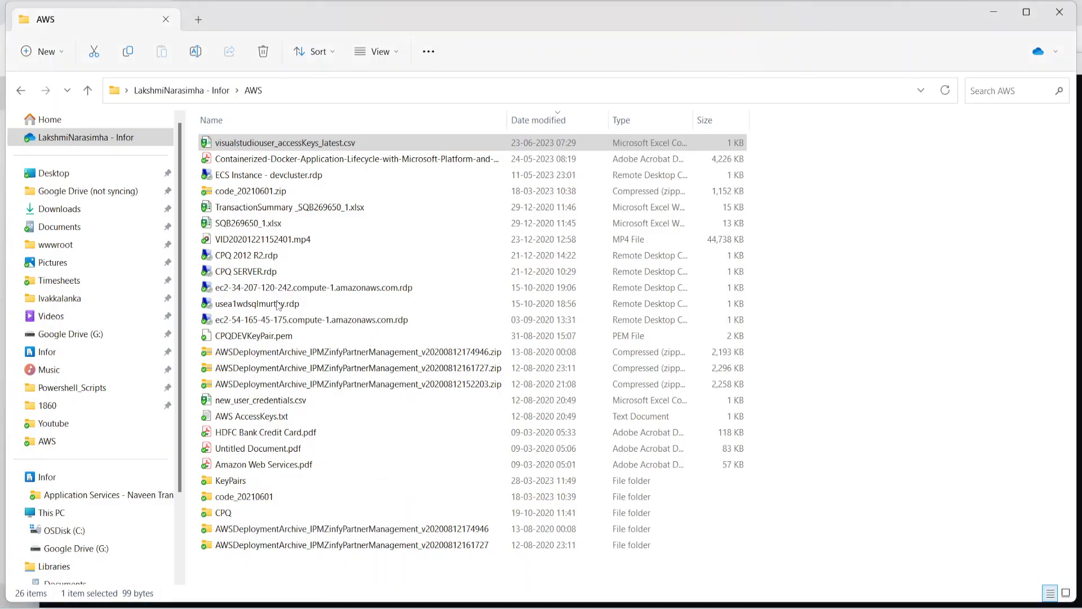
double_click(296, 146)
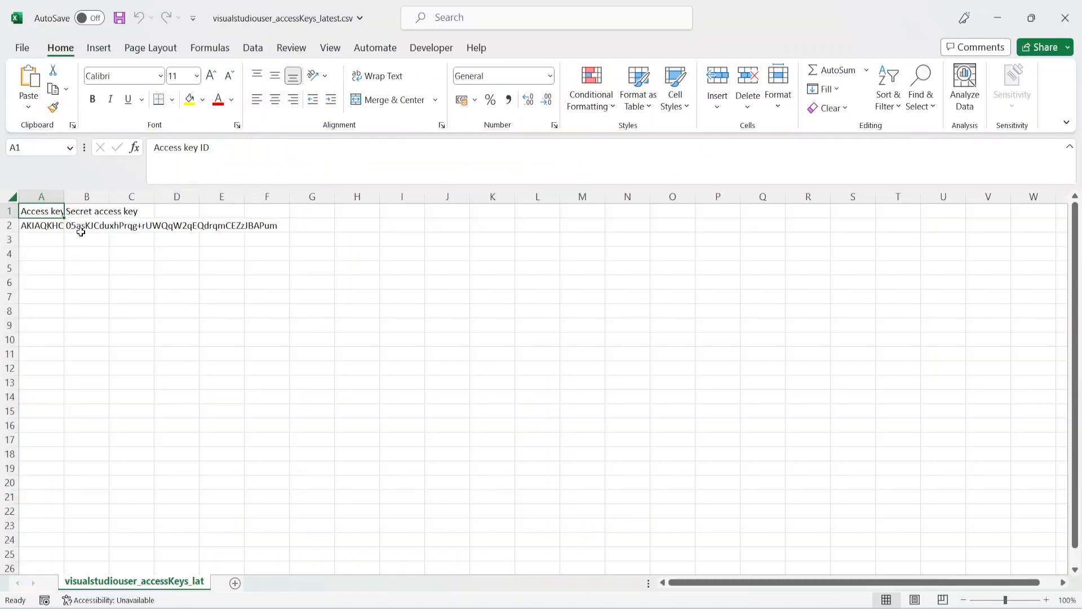
click(44, 248)
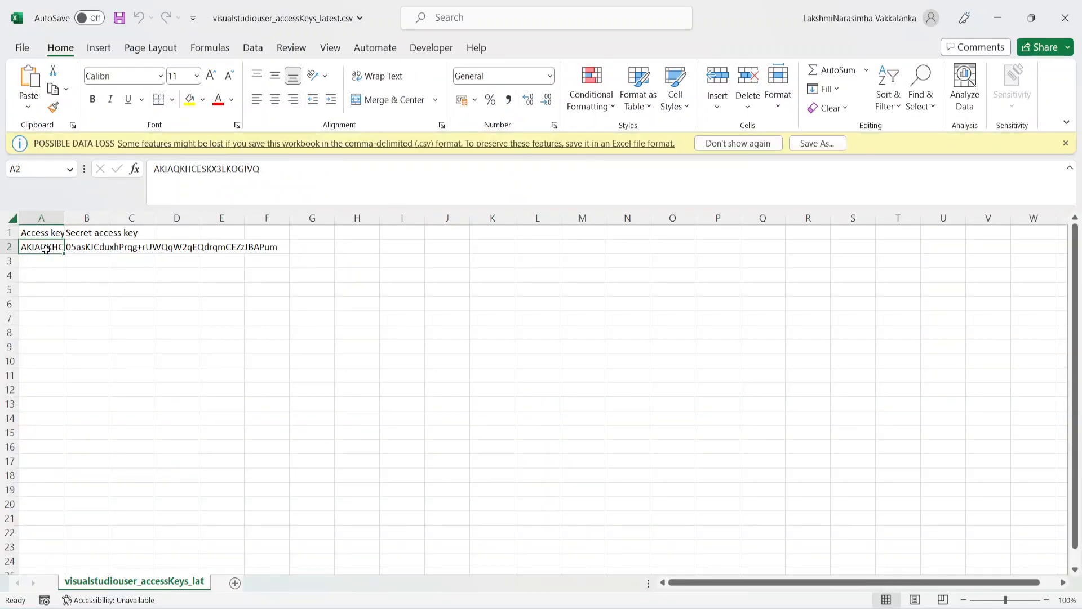
drag(285, 179, 95, 172)
key(ctrl+c)
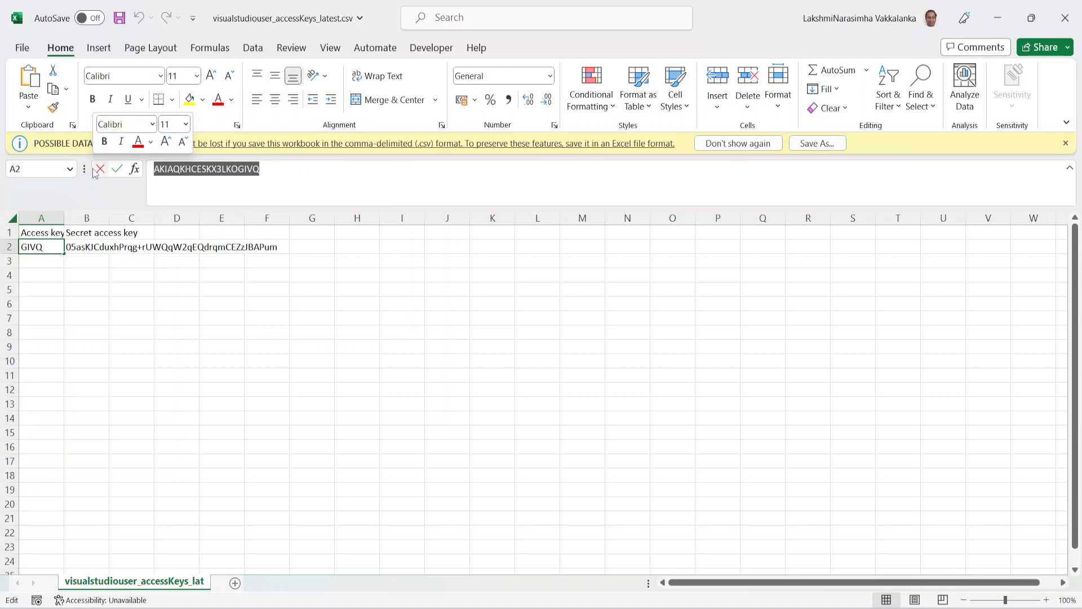
key(alt+Tab)
key(alt+Tab)
key(ctrl+v)
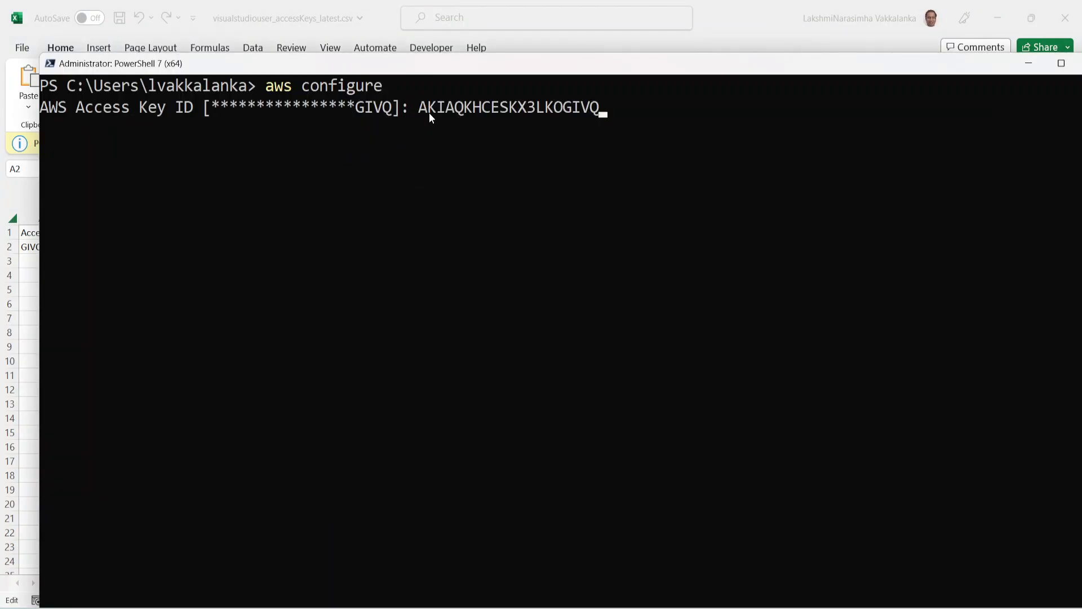
key(Return)
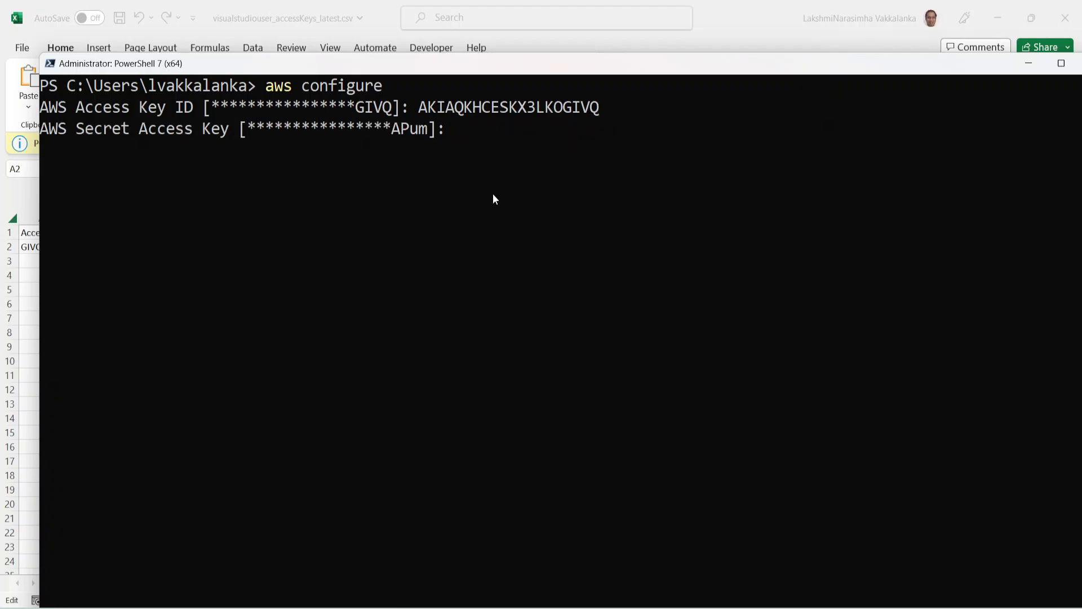
Copy the secret access key from the CSV file in Excel and submit it at the AWS Secret Access Key prompt in PowerShell.
key(alt+Tab)
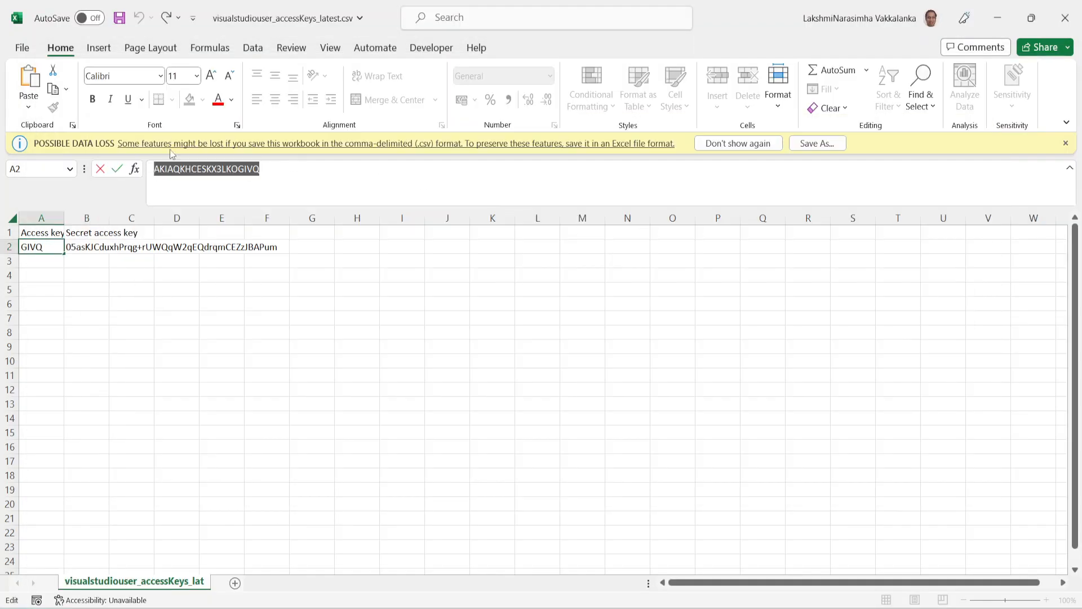
key(Tab)
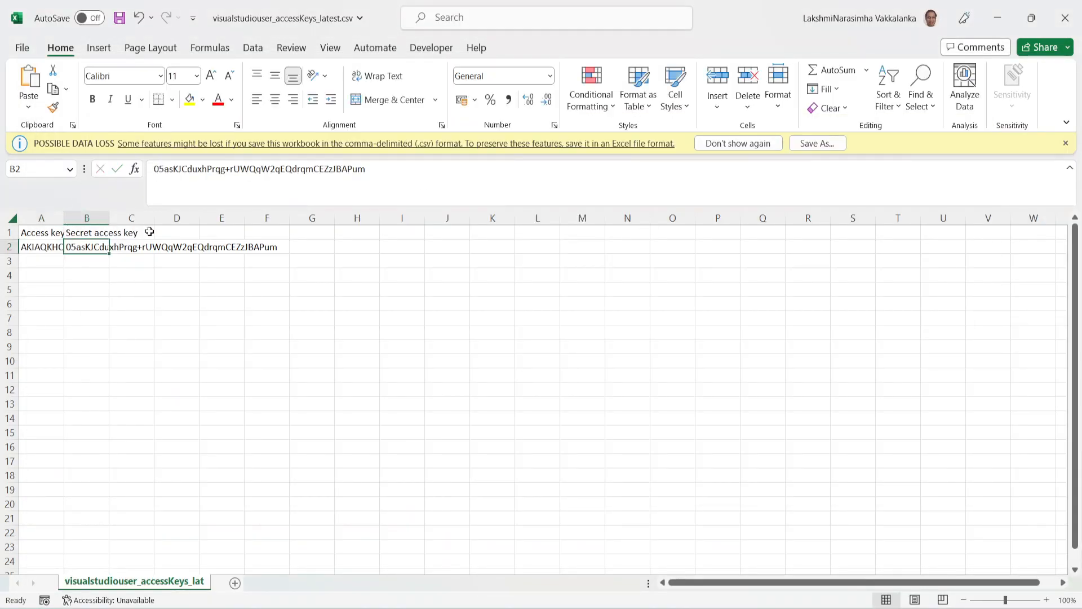
drag(365, 169, 51, 166)
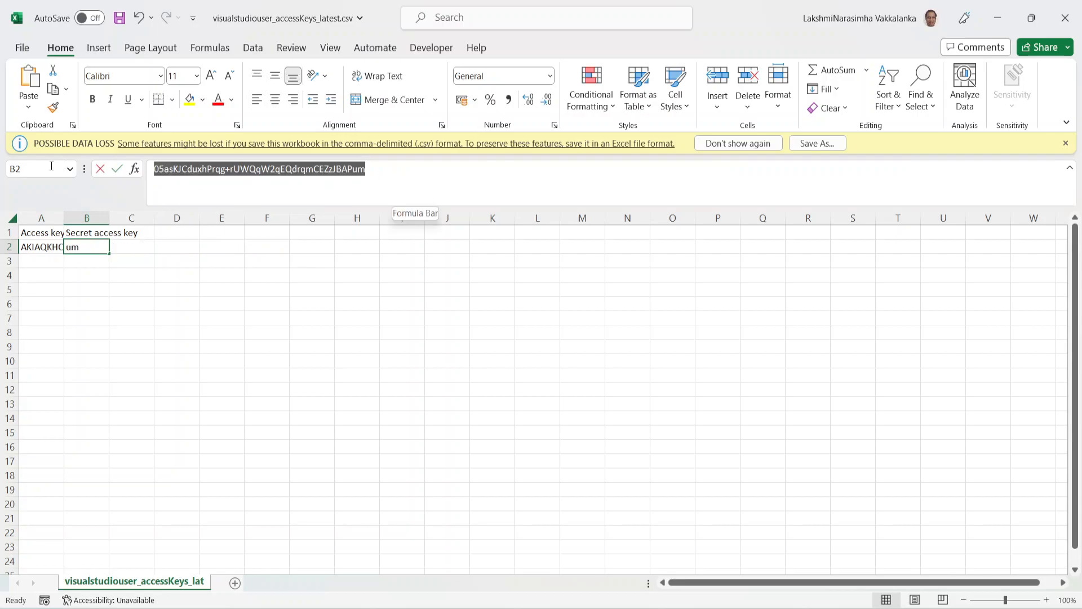
key(ctrl+c)
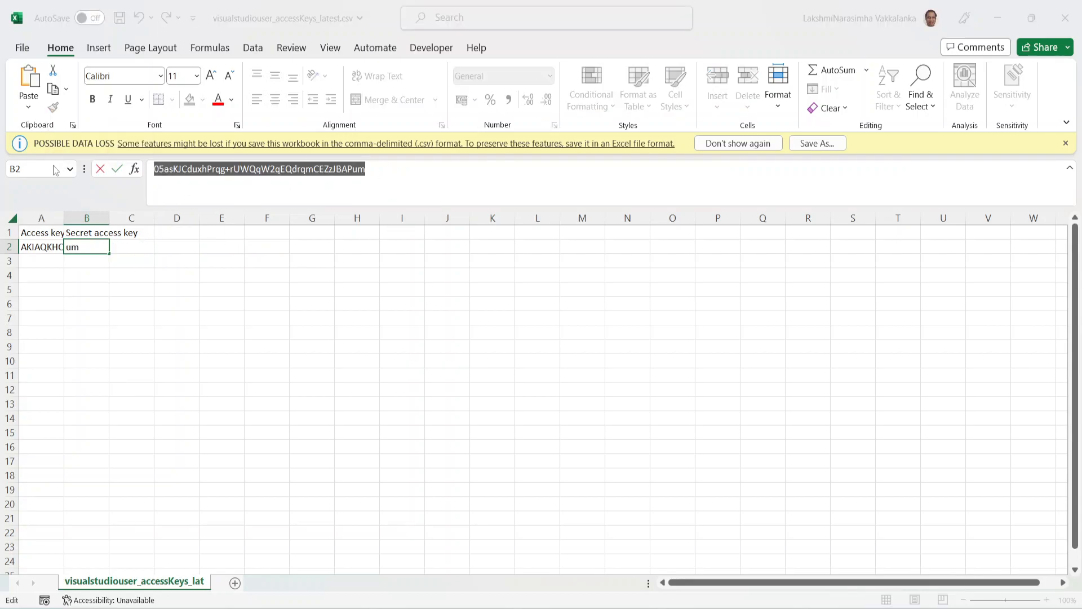
key(alt+Tab)
key(ctrl+v)
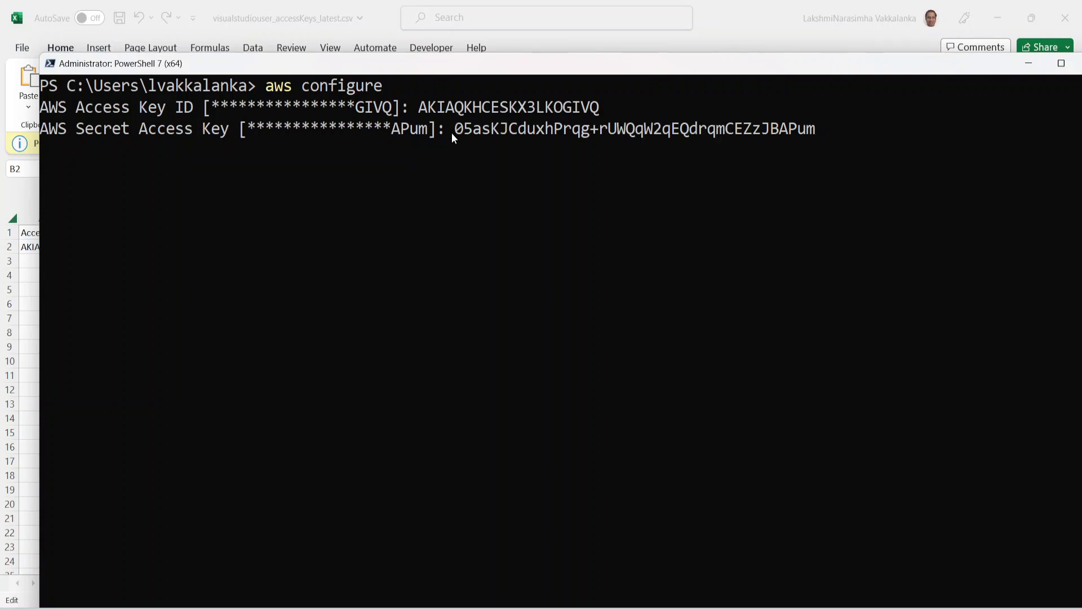
key(Return)
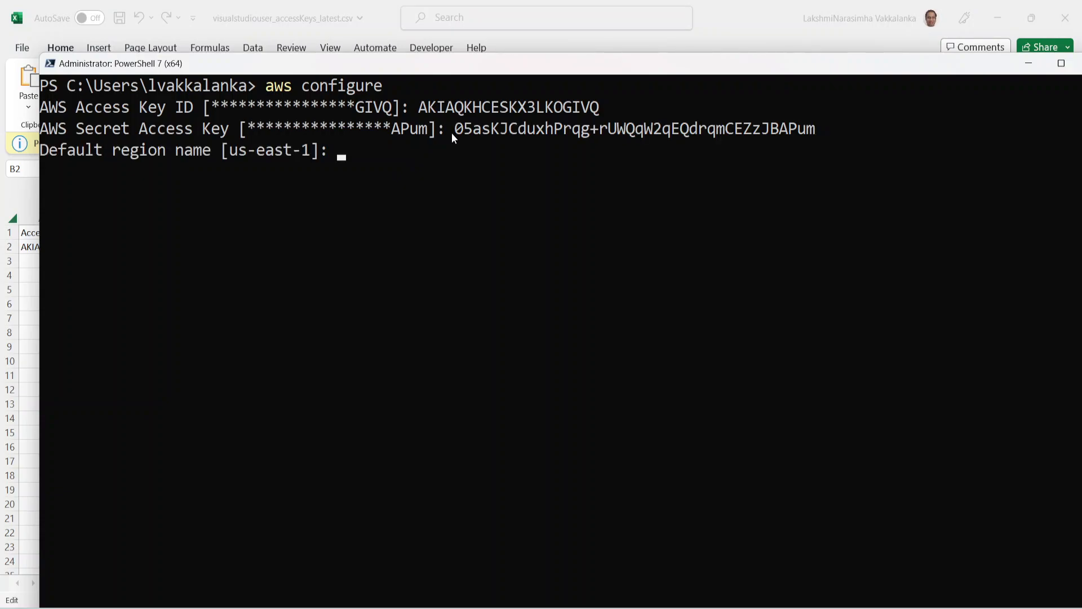
Check the selected region in the AWS console in Chrome, and accept the defaults us-east-1 and yaml at the aws configure prompts in PowerShell.
click(274, 607)
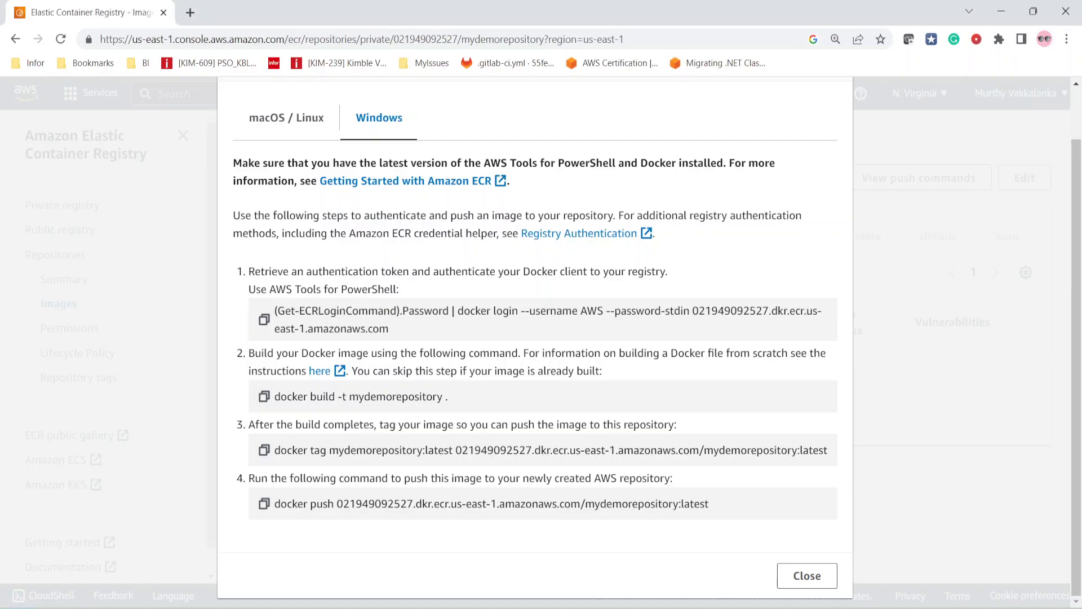
click(824, 575)
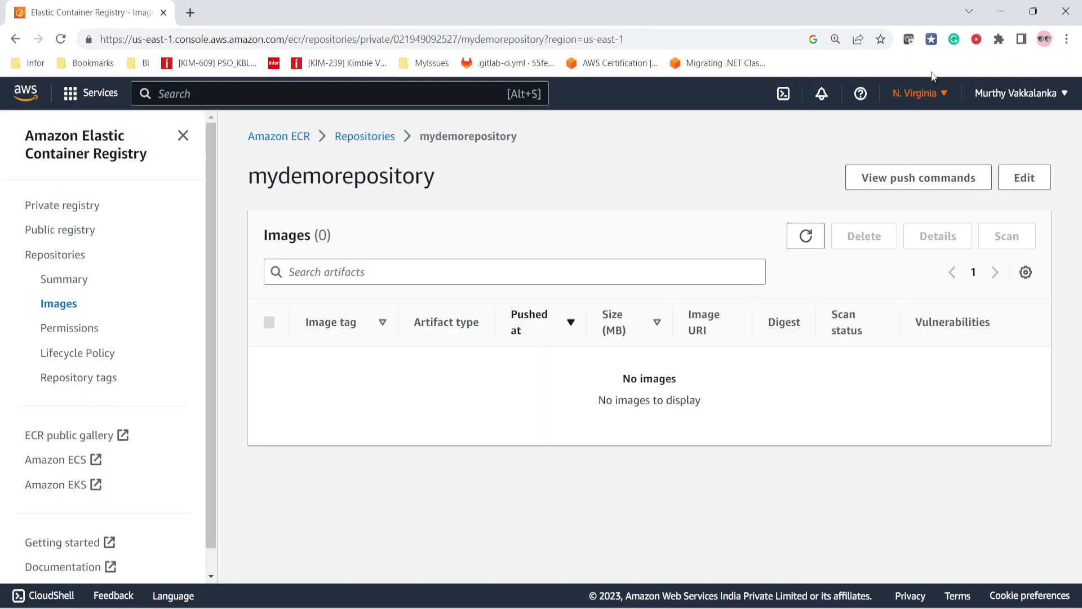
click(922, 99)
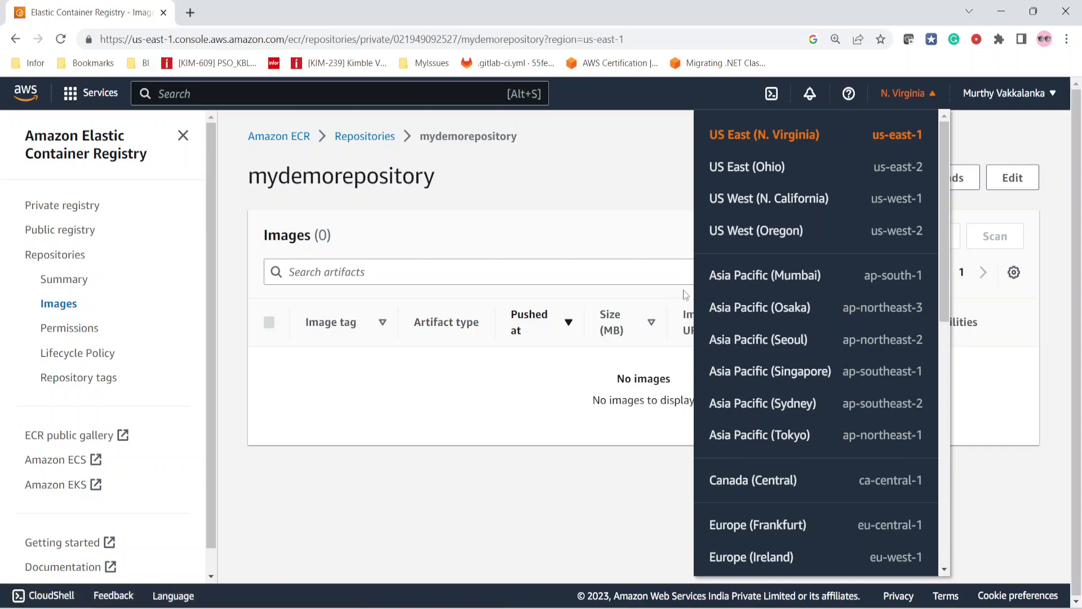
key(alt+Tab)
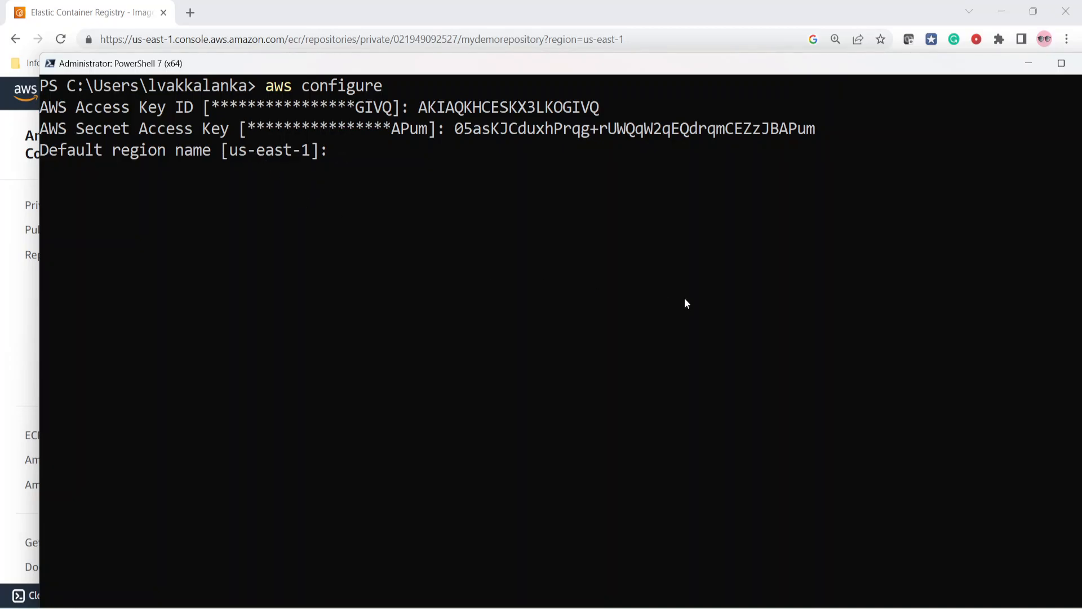
key(Return)
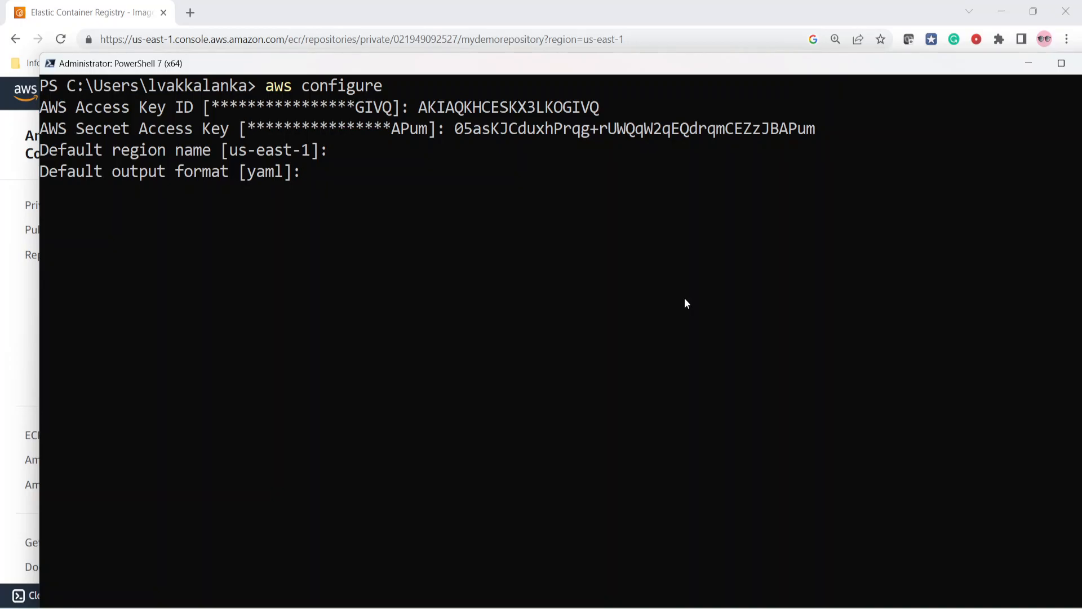
key(Return)
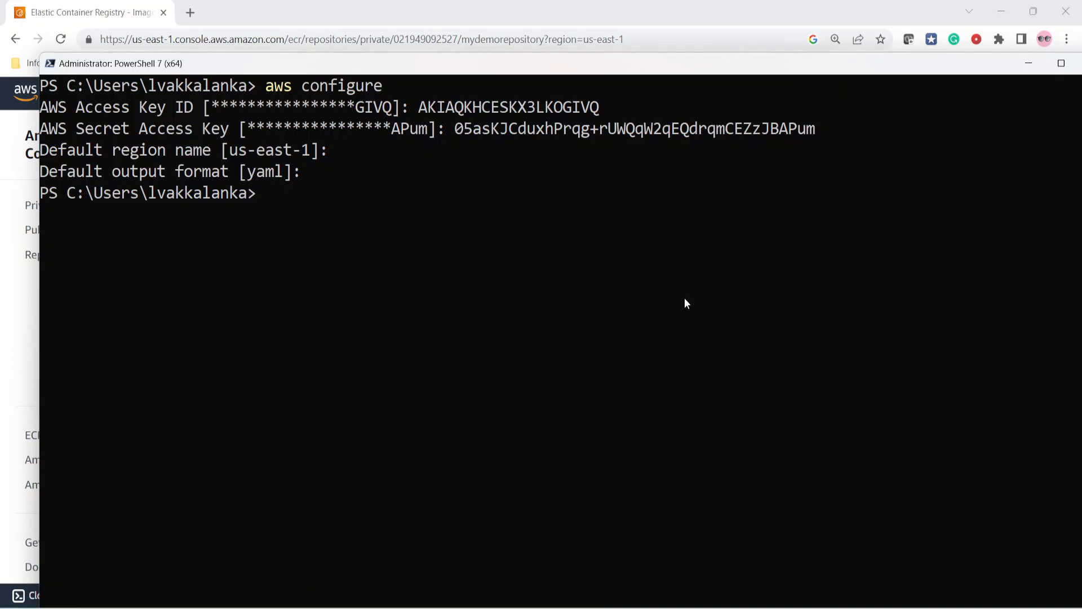
Switch to the AWS console, reopen the push commands for mydemorepository and copy the Windows registry authentication command from instruction 1.
key(alt+Tab)
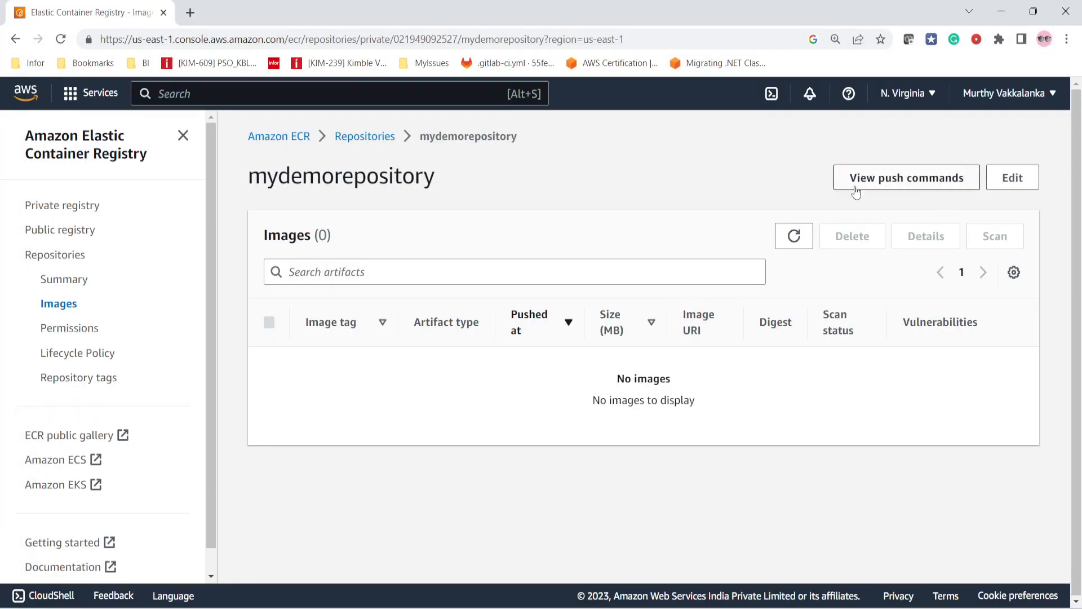
click(894, 179)
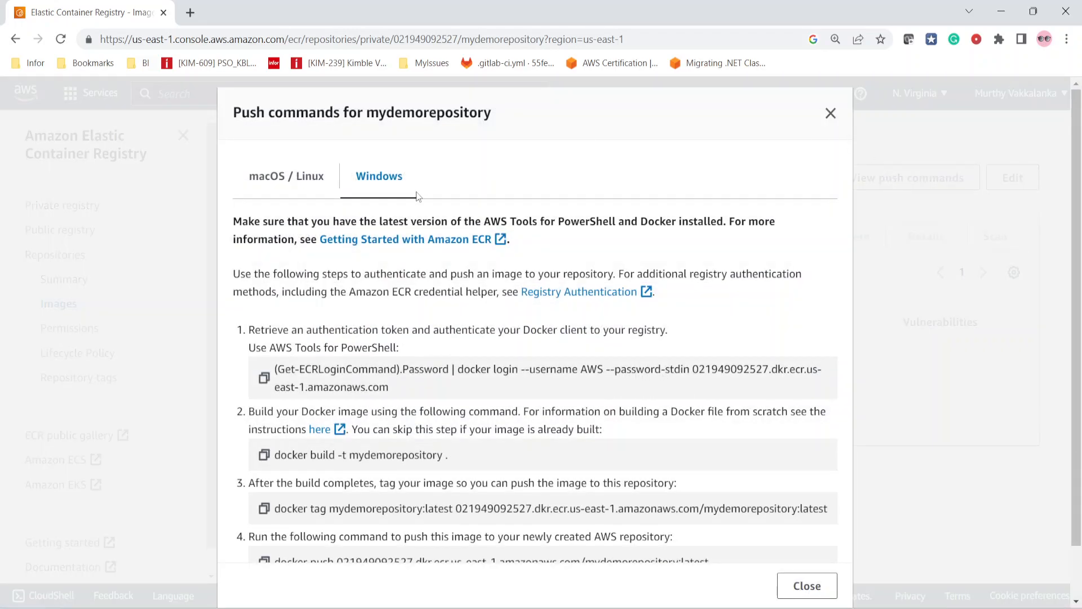
drag(257, 330, 659, 344)
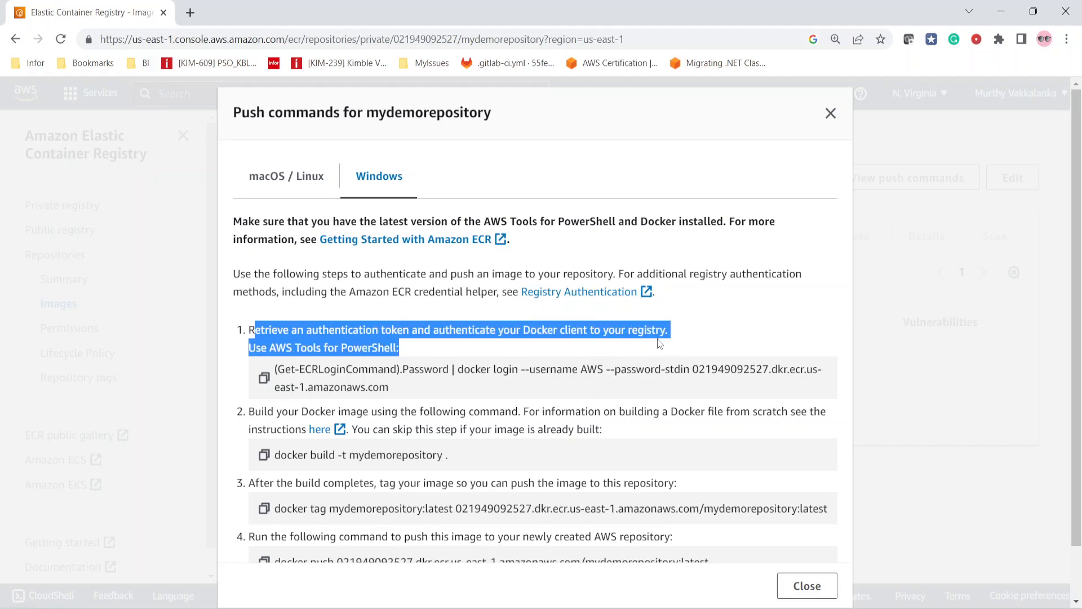
click(293, 361)
drag(420, 347, 247, 347)
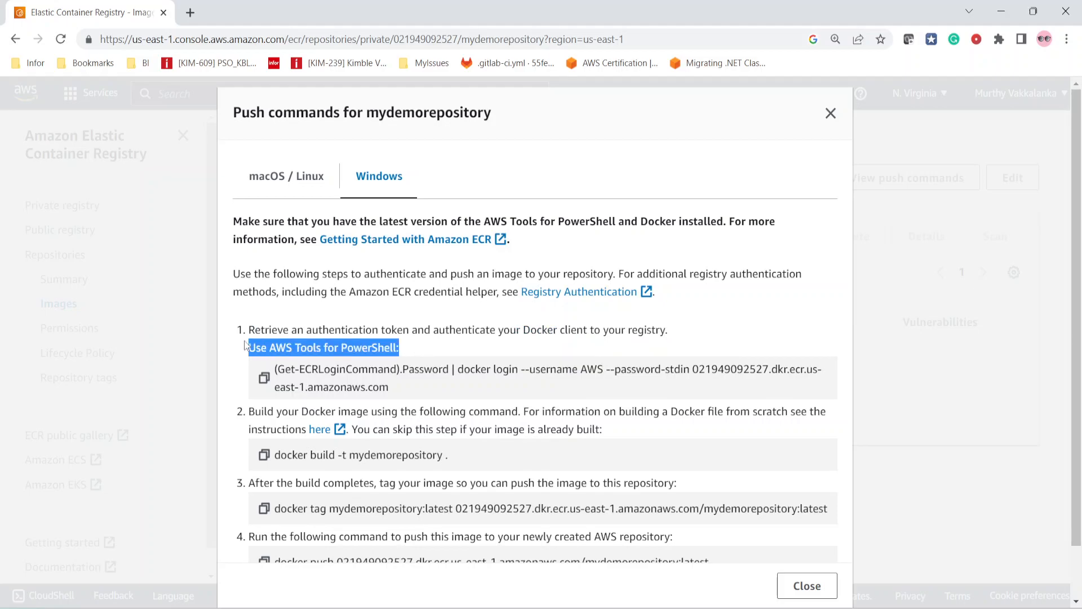
click(340, 348)
triple_click(340, 347)
click(264, 378)
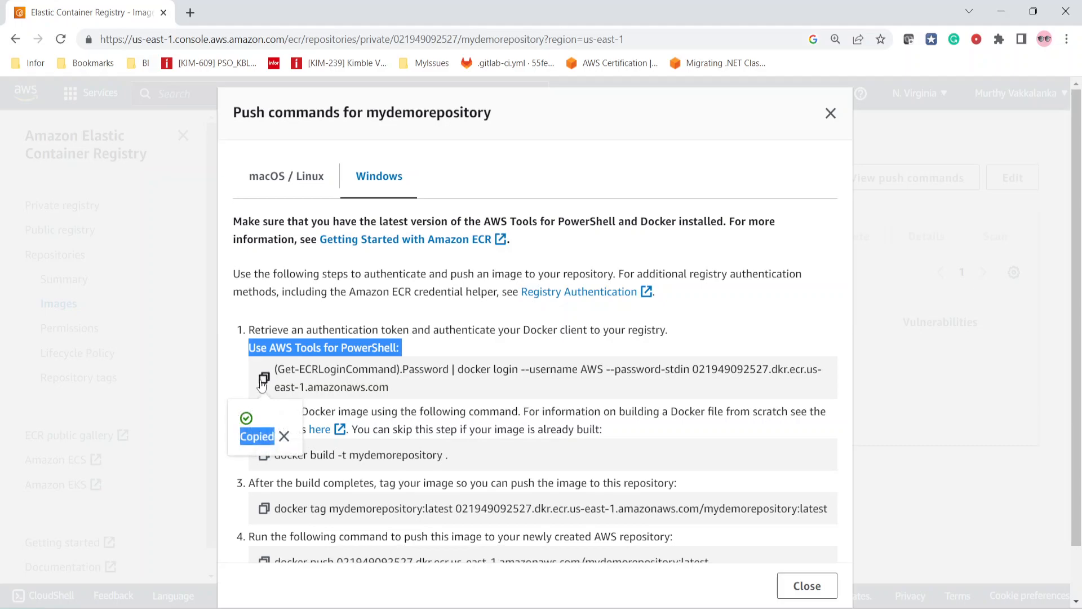
click(464, 336)
Switch to PowerShell and run the copied Get-ECRLoginCommand docker login command to authenticate Docker to the registry.
key(alt+Tab)
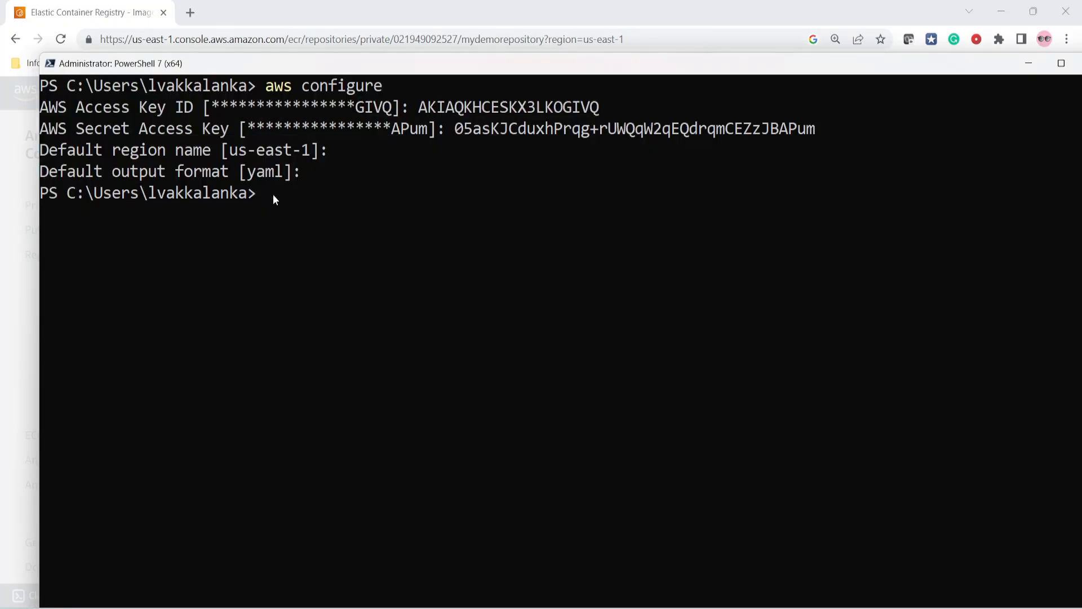
right_click(273, 193)
key(Return)
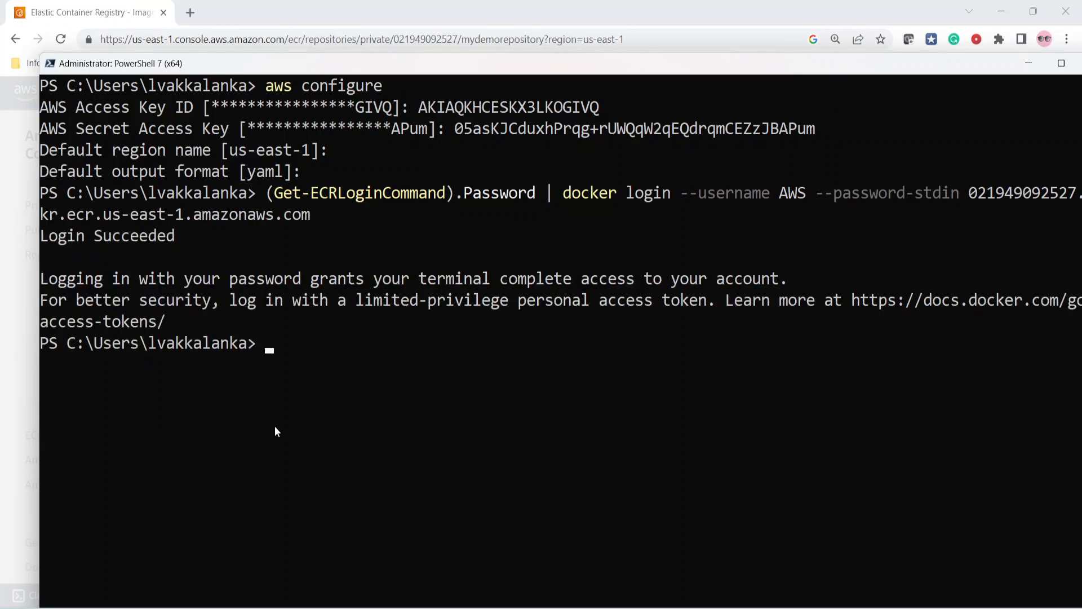
Review the docker build command in the ECR push commands and check the local images in Docker Desktop.
key(alt+Tab)
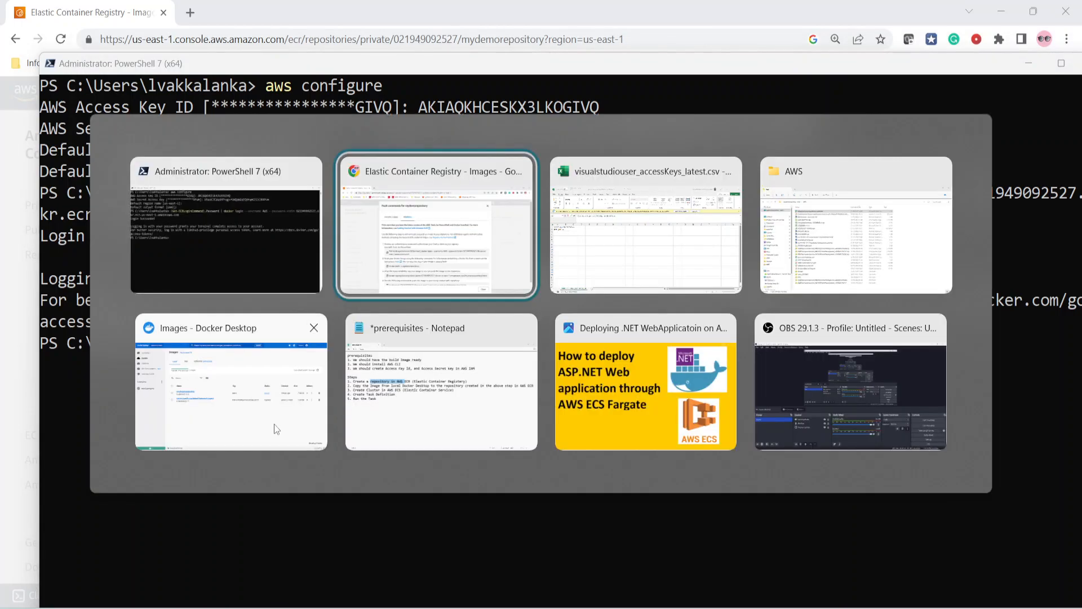
scroll(351, 416, down, 1)
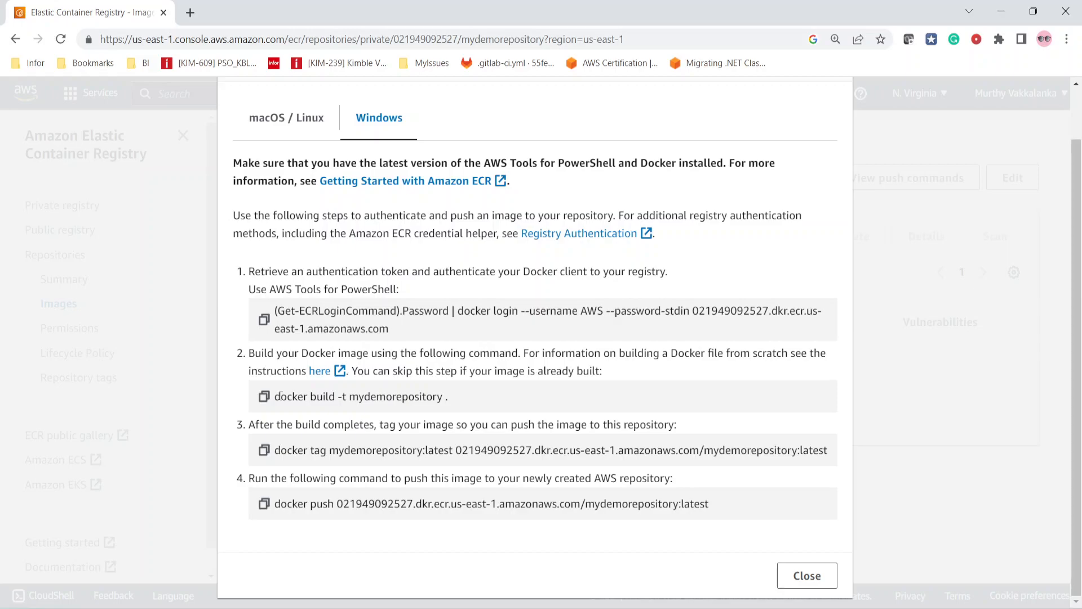
double_click(403, 396)
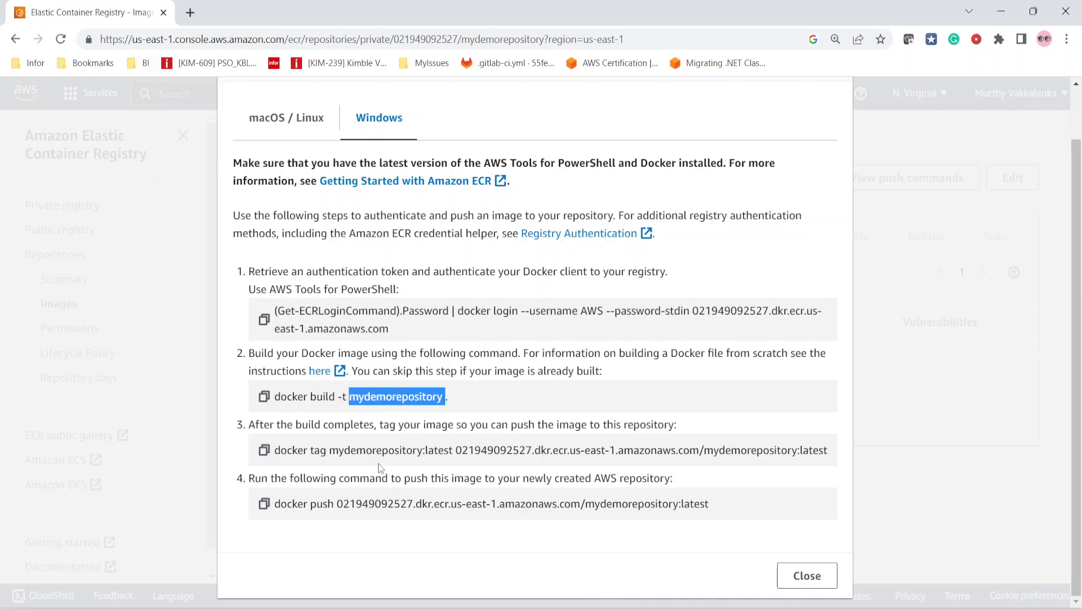
key(alt+Tab)
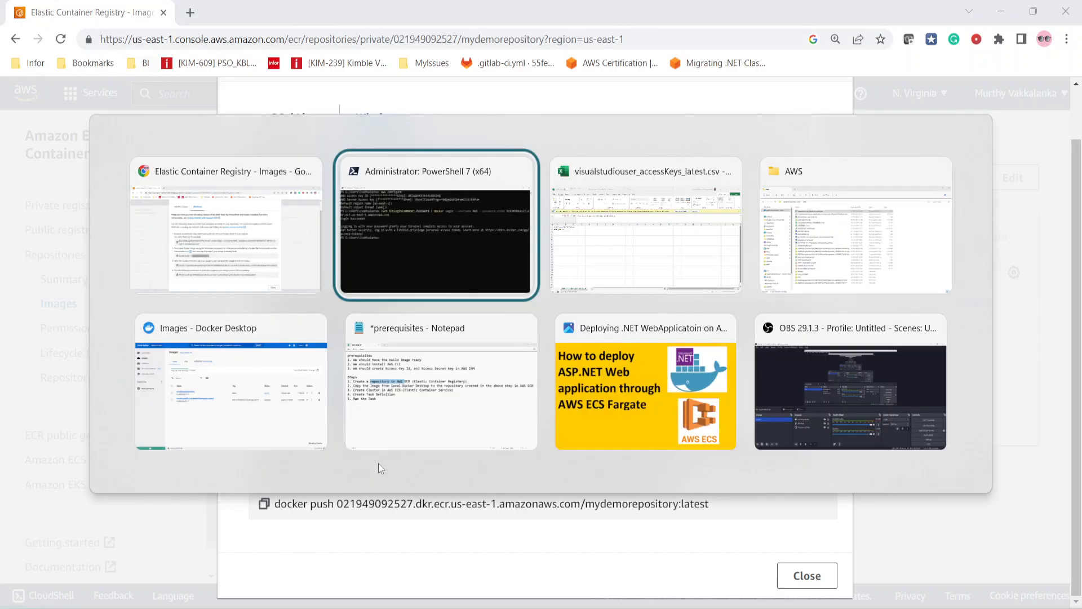
click(238, 401)
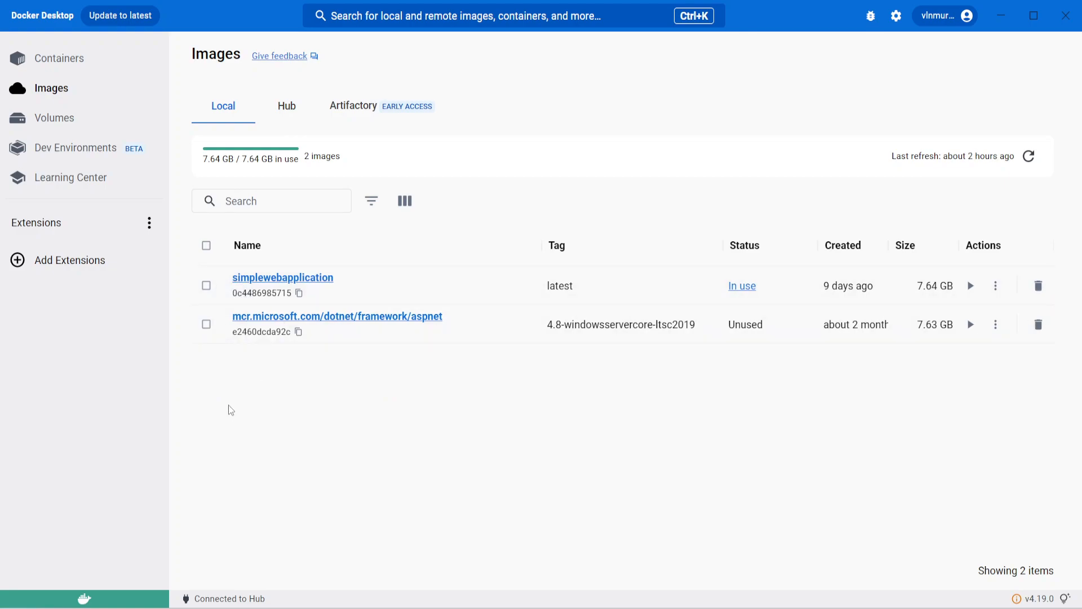
Copy the docker tag command from the ECR push commands and paste it below the steps list in the prerequisites note in Notepad.
key(alt+Tab)
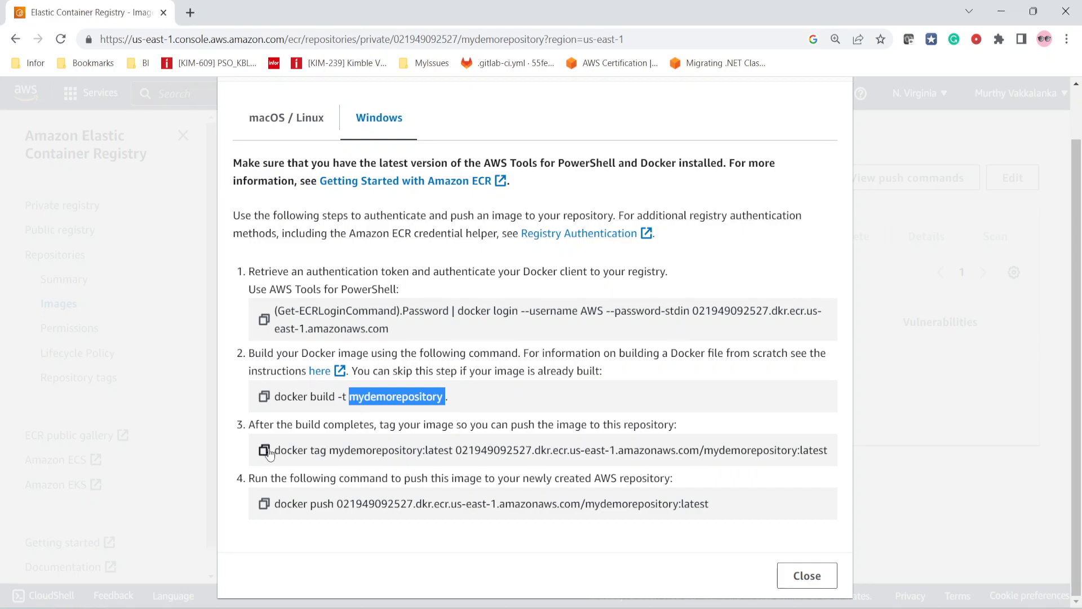
click(330, 453)
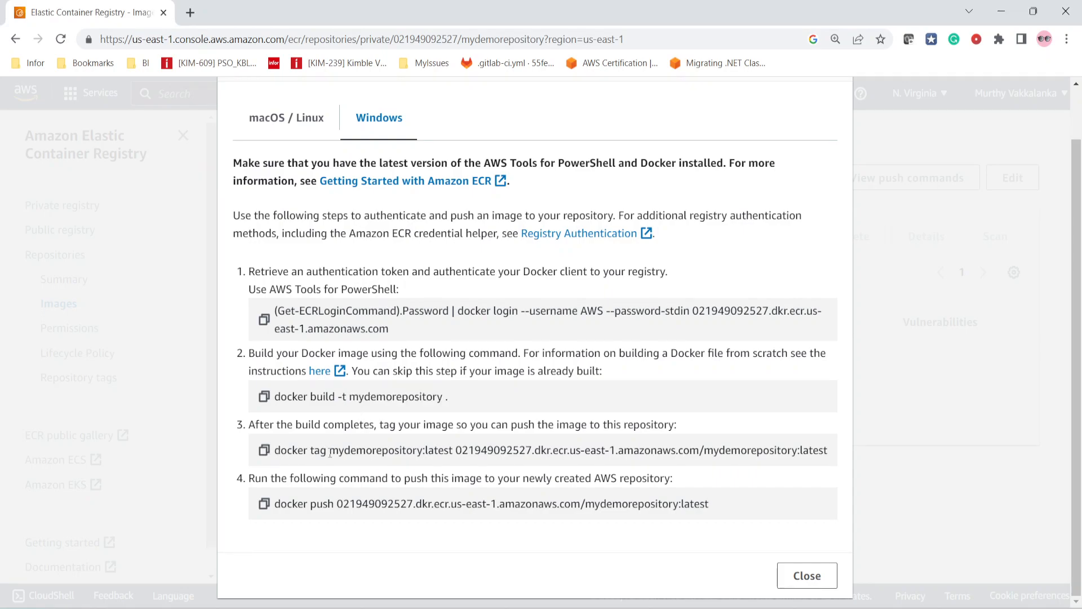
drag(329, 453, 560, 451)
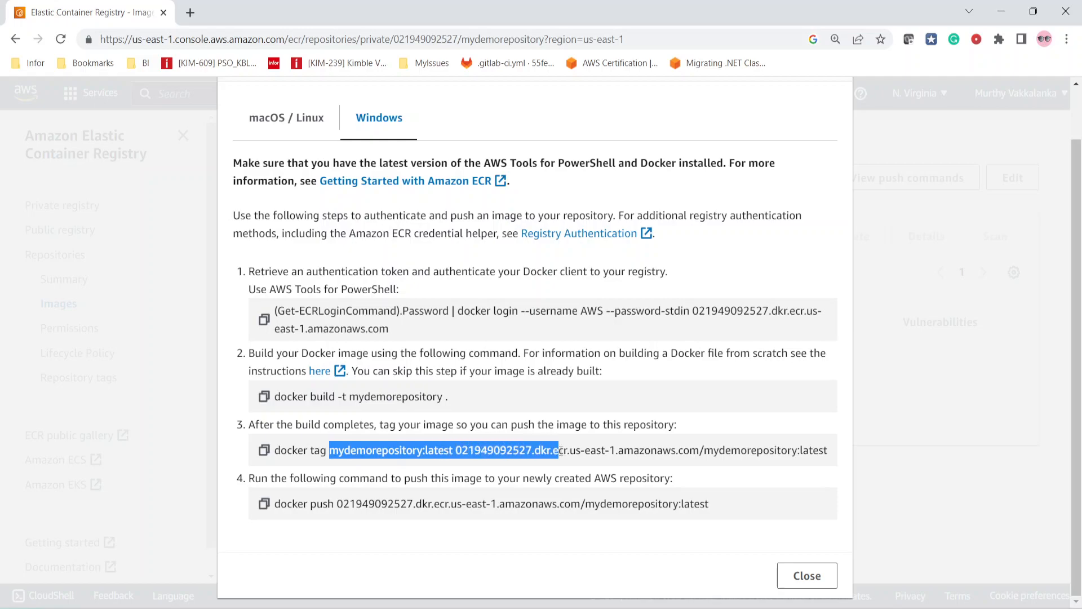
click(265, 451)
key(alt+Tab)
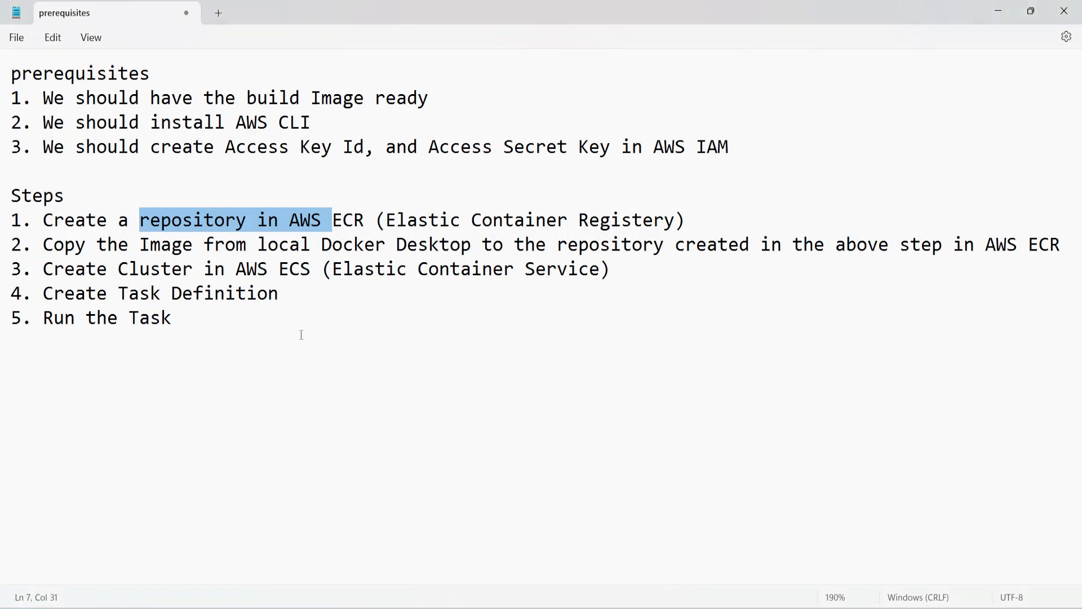
click(237, 326)
key(Return)
key(Return)
key(ctrl+v)
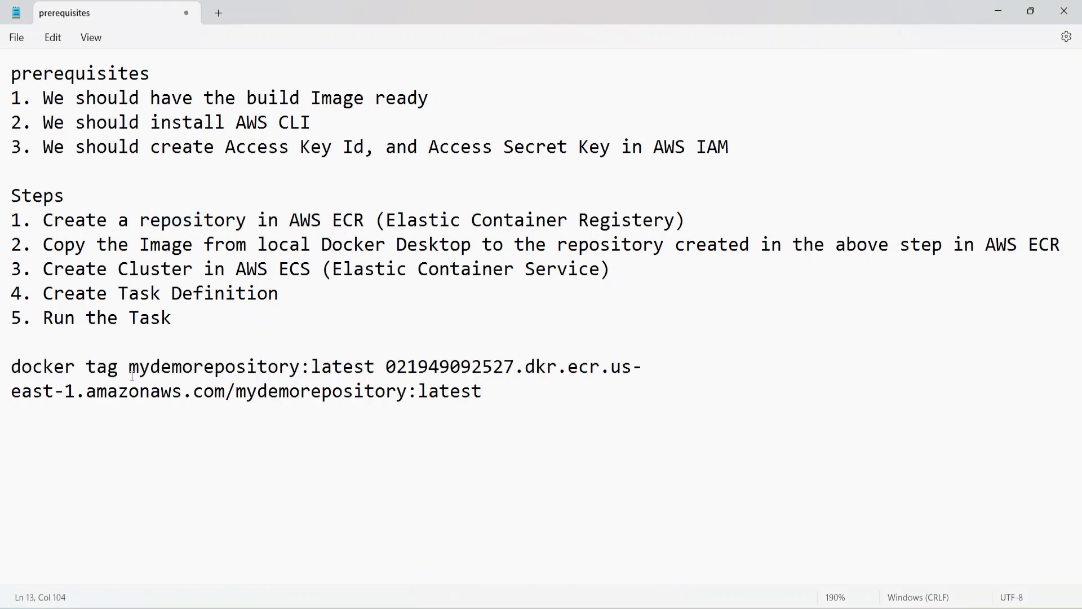
Replace the source image name in Notepad's docker tag command with simplewebapplication, checking the image's name and tag against Docker Desktop.
drag(129, 367, 501, 399)
key(alt+Tab)
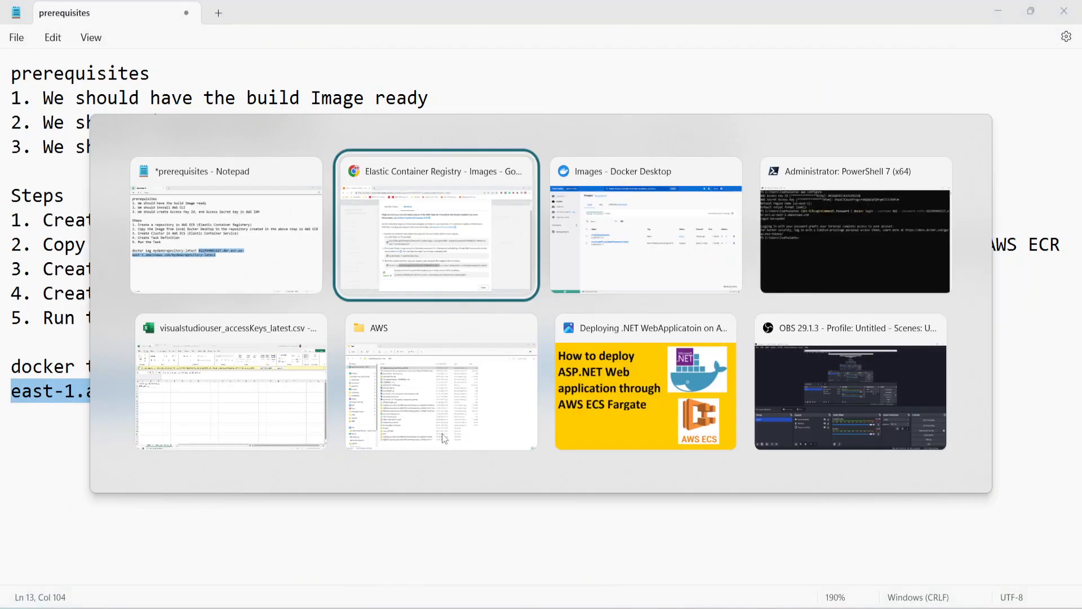
key(alt+Tab)
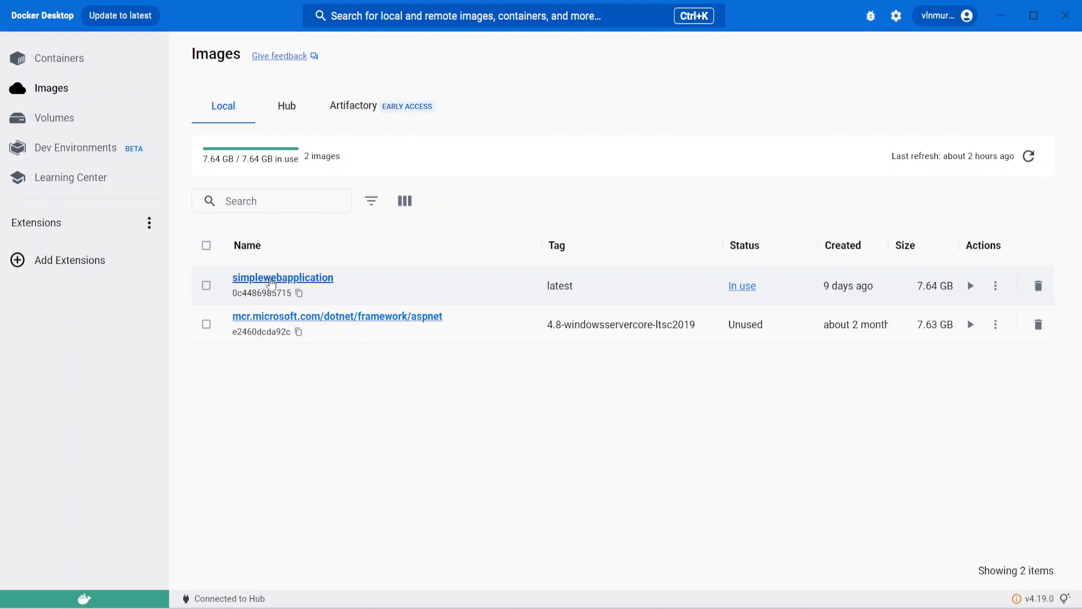
key(alt+Tab)
click(300, 366)
drag(131, 370, 300, 367)
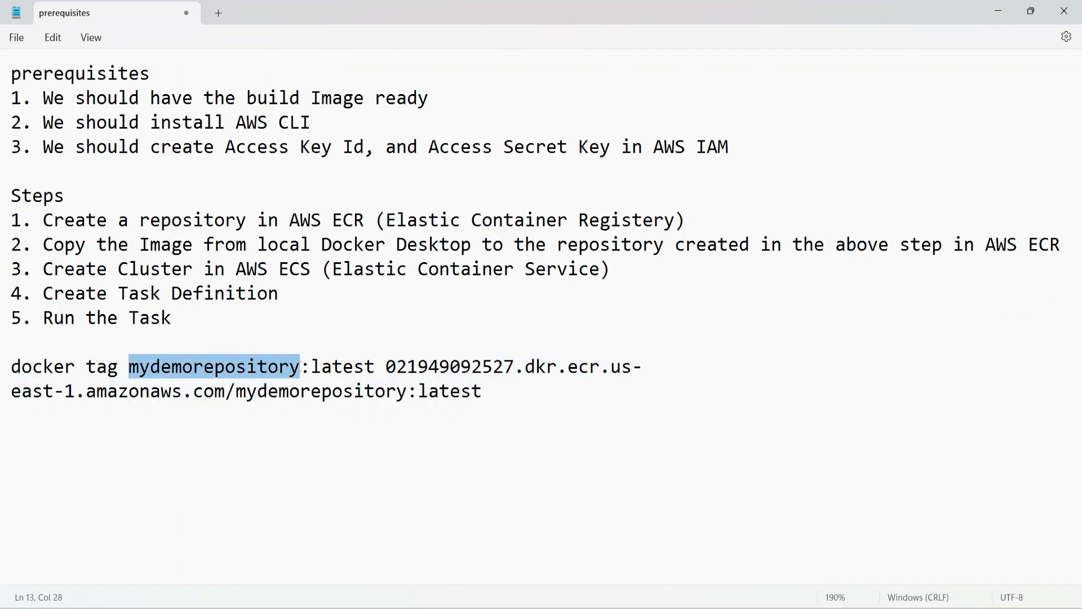
text(simple)
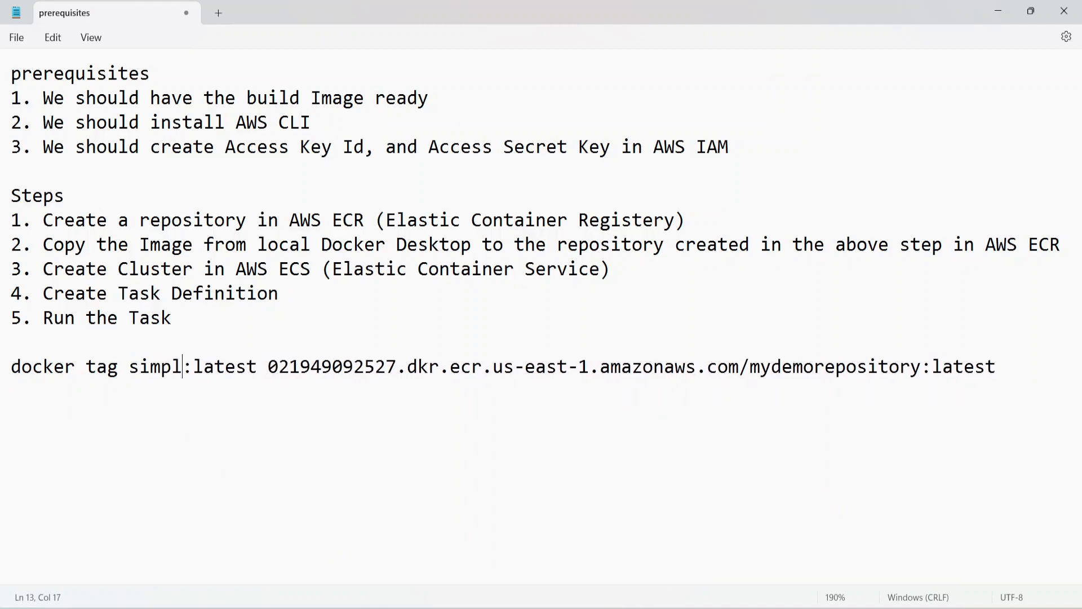
text(webapplica)
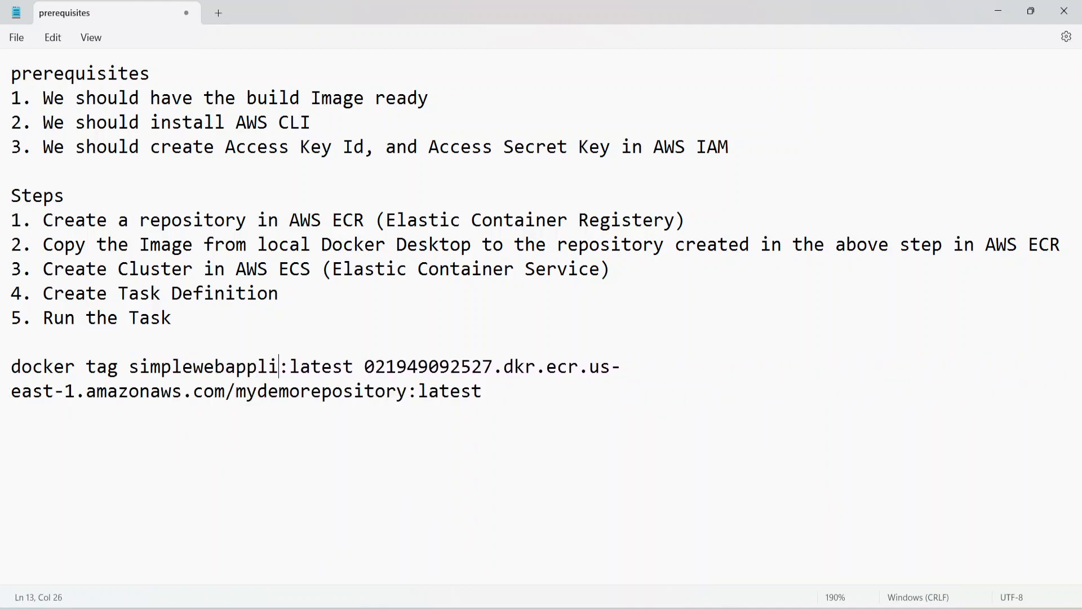
text(tion)
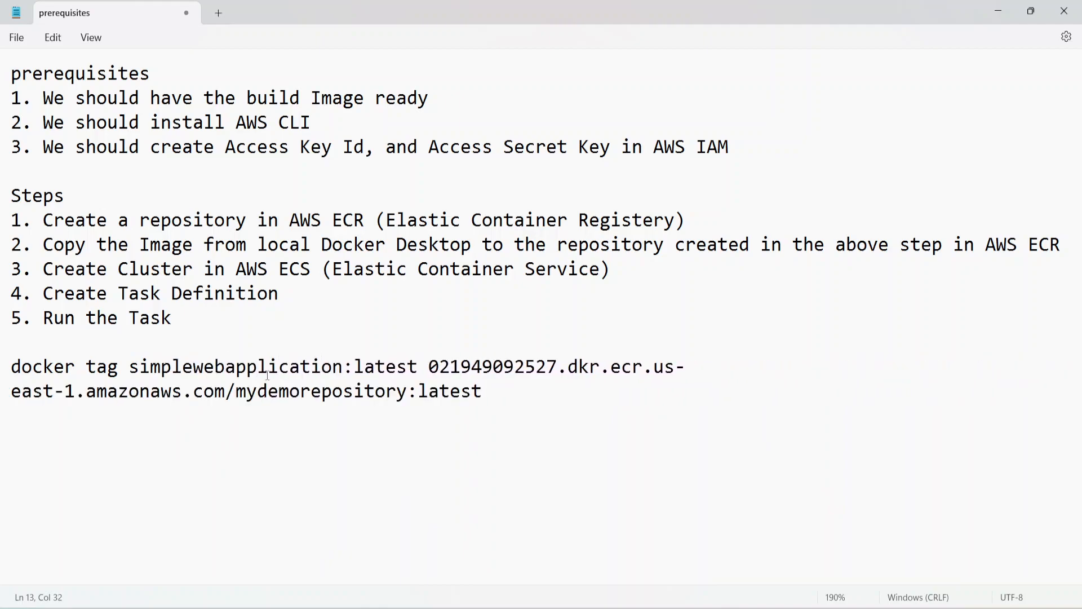
key(alt+Tab)
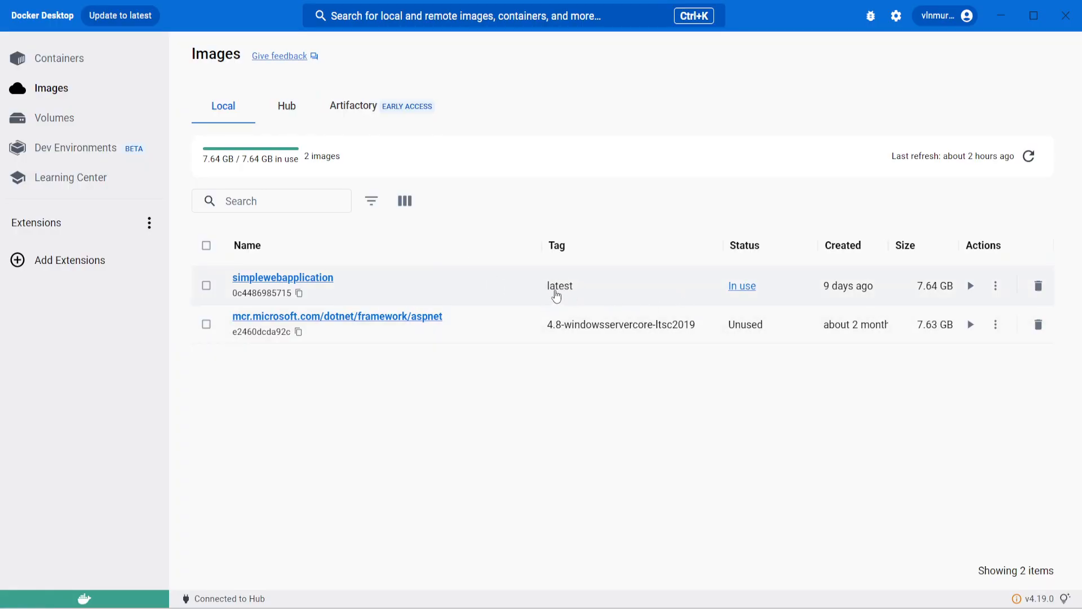
key(alt+Tab)
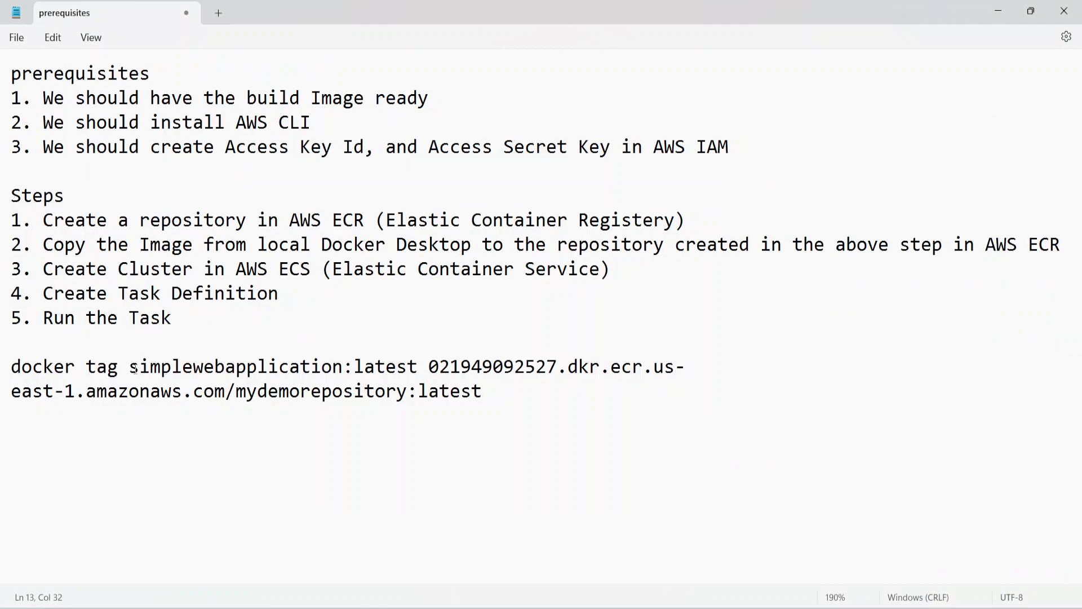
Copy the edited docker tag command from Notepad and run it in PowerShell to tag simplewebapplication:latest as the ECR image mydemorepository:latest.
drag(129, 367, 230, 390)
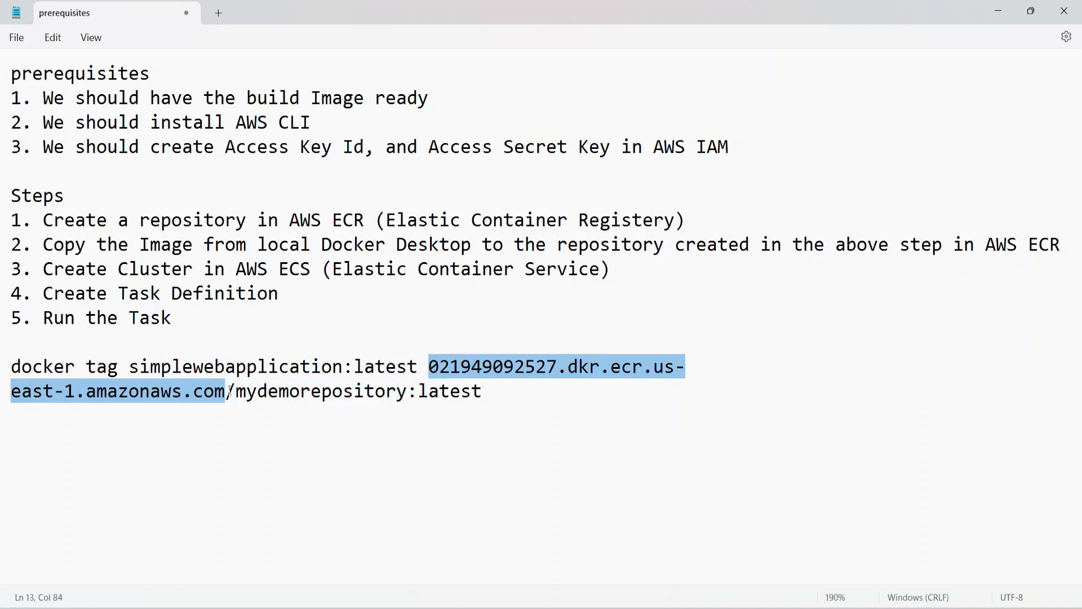
drag(510, 394, 414, 392)
drag(489, 396, 9, 378)
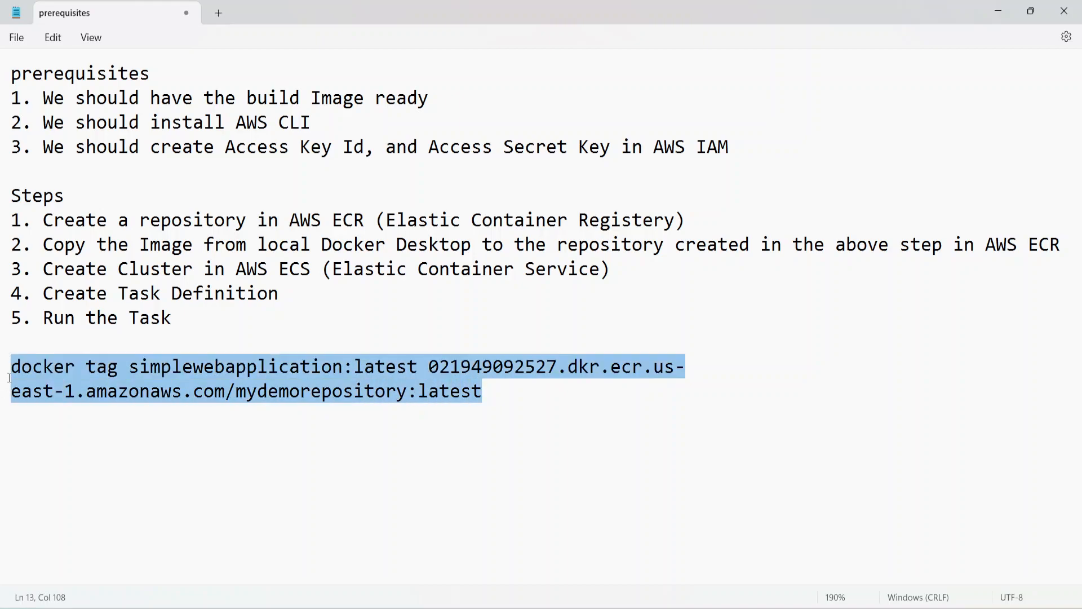
key(alt+Tab)
key(alt+Tab)
key(alt+Tab)
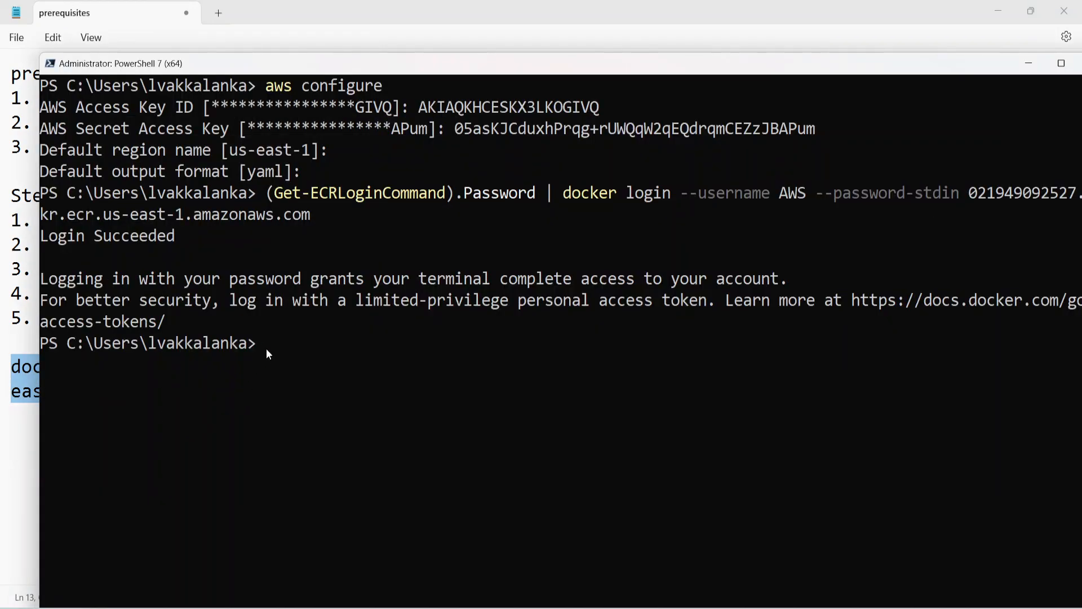
key(ctrl+v)
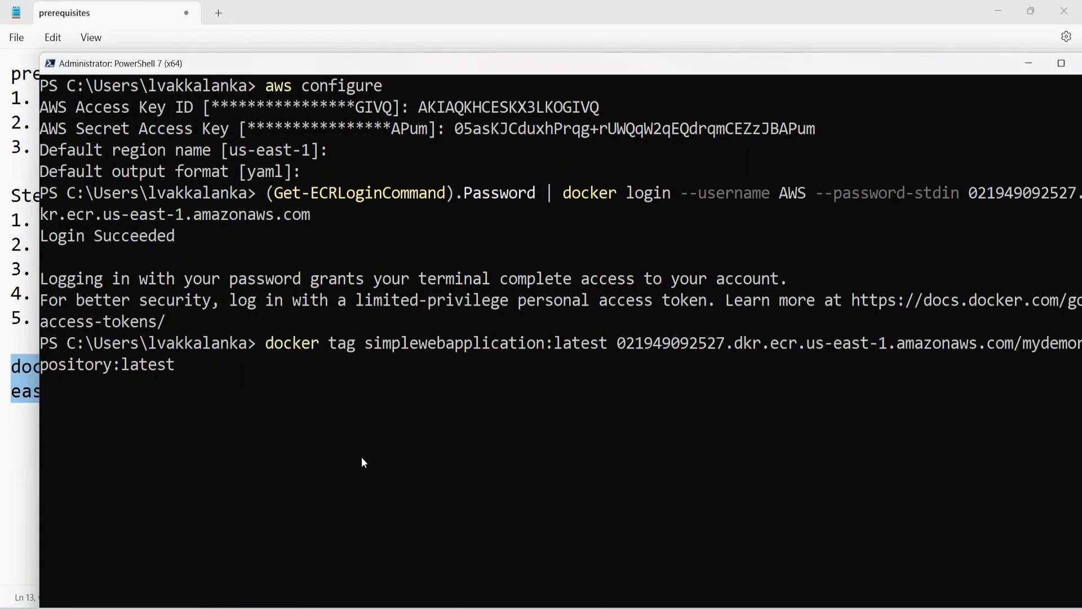
key(Return)
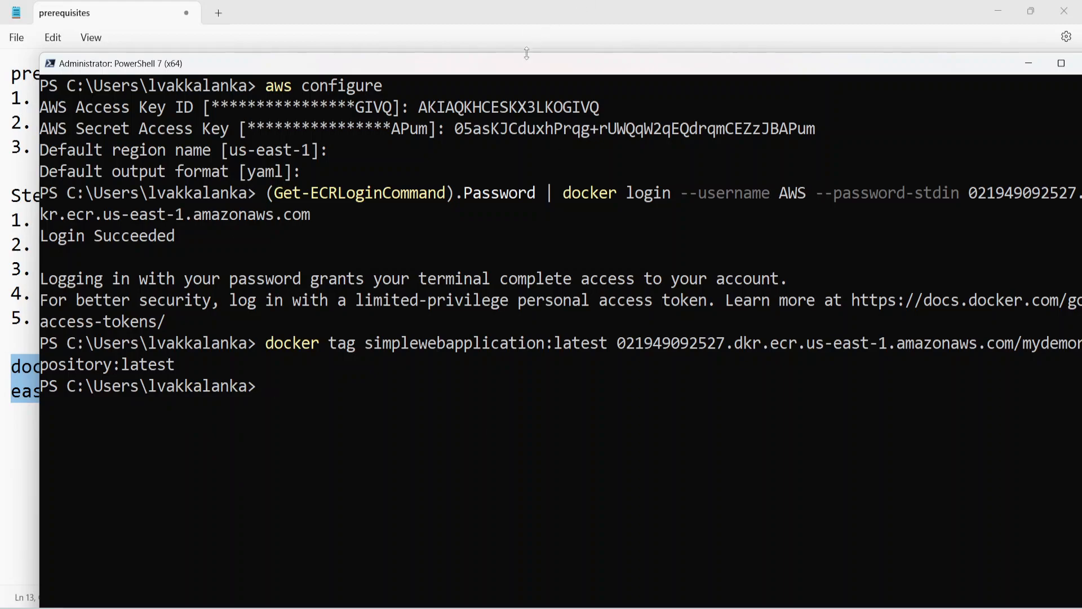
drag(528, 67, 525, 47)
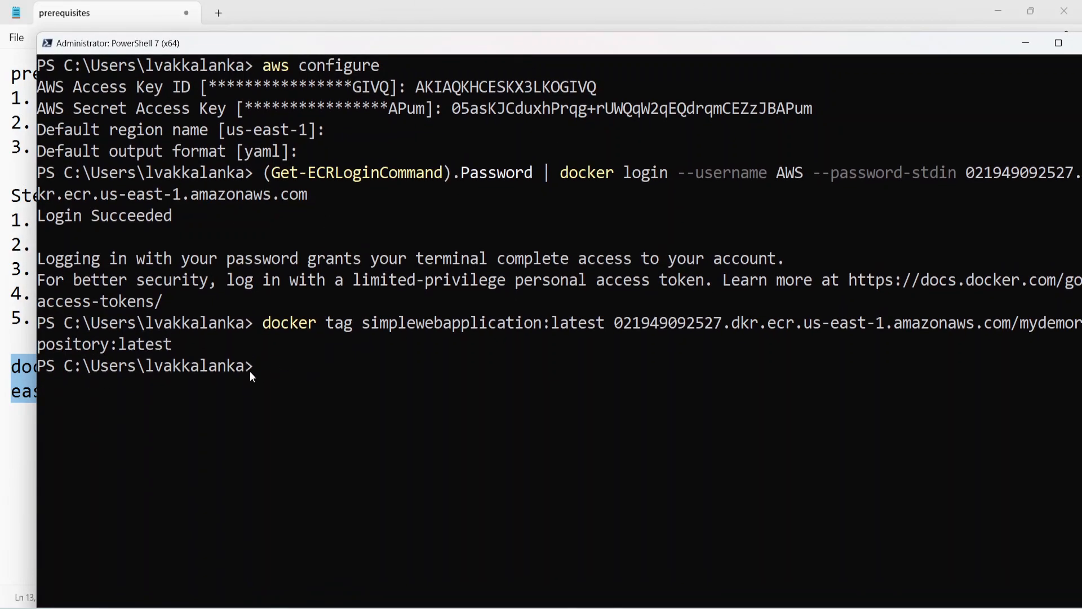
Copy the docker push command from the ECR push commands in Chrome and run it in PowerShell to push mydemorepository:latest.
key(alt+Tab)
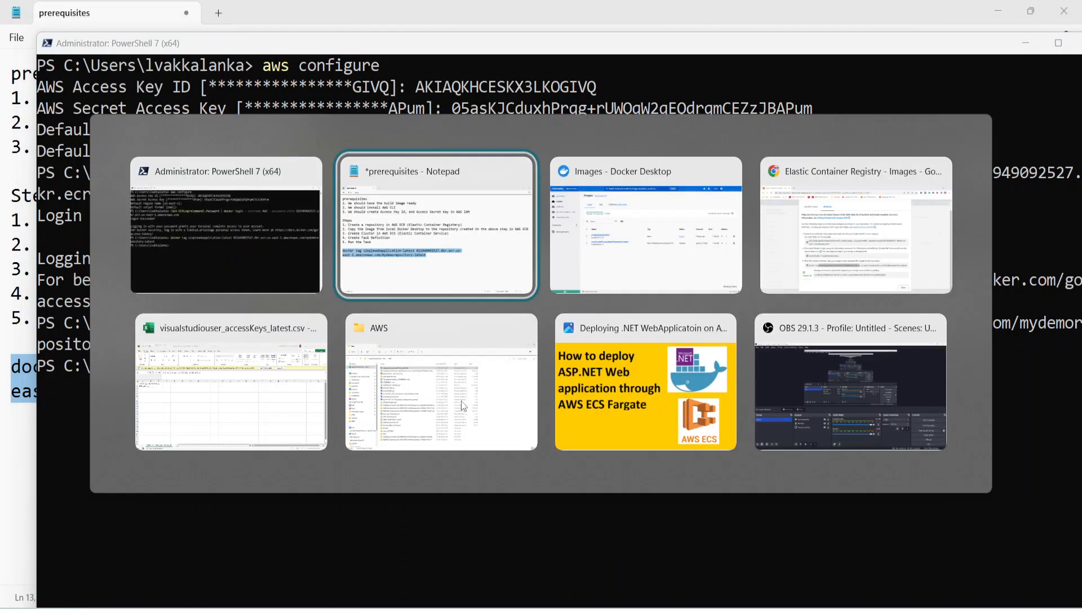
key(Tab)
key(Tab)
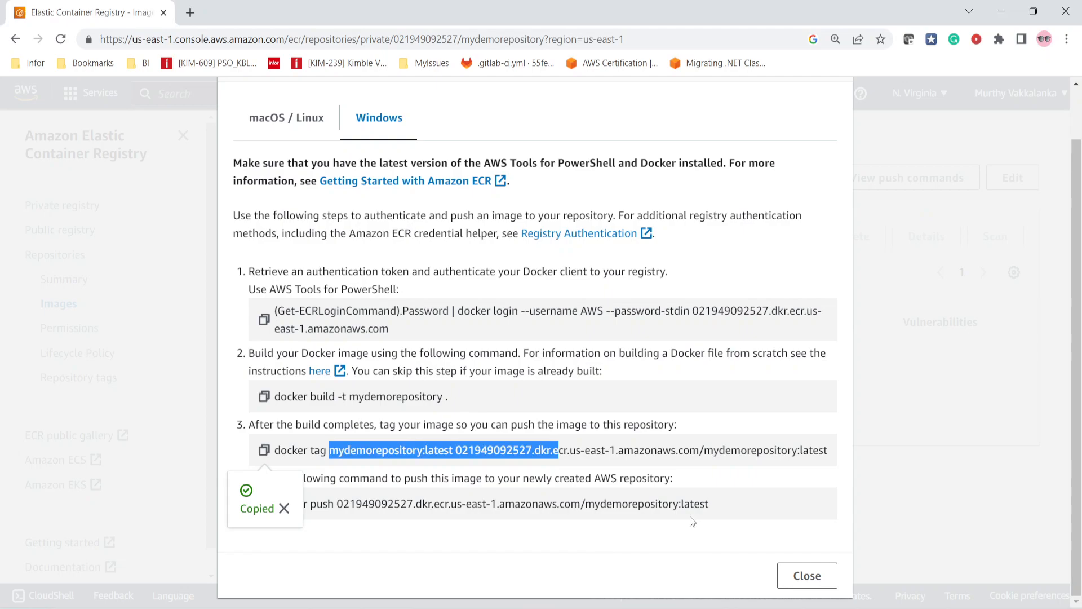
click(691, 506)
click(264, 503)
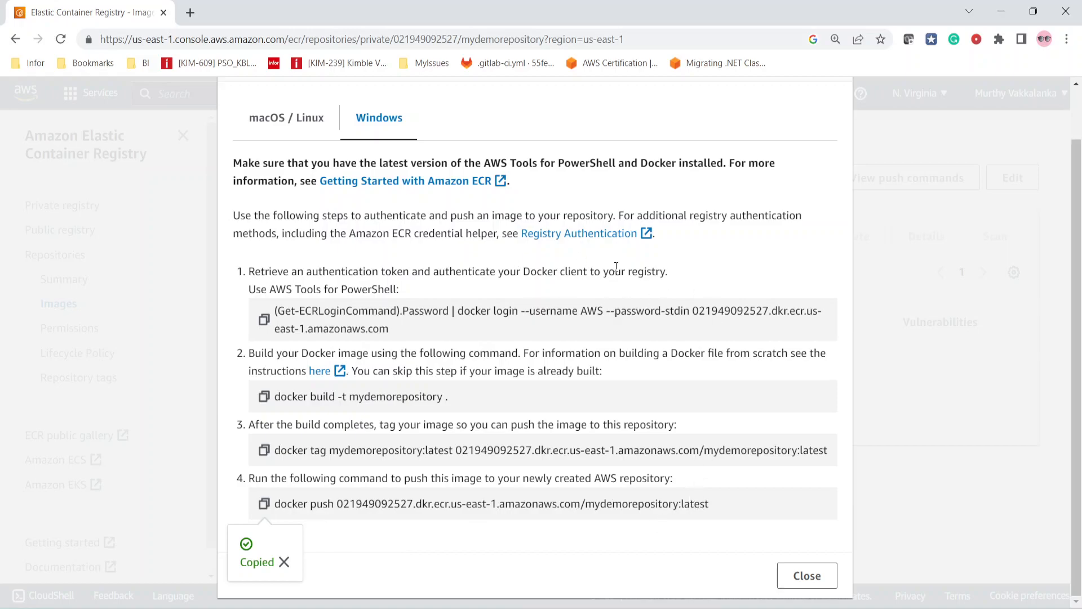
key(alt+Tab)
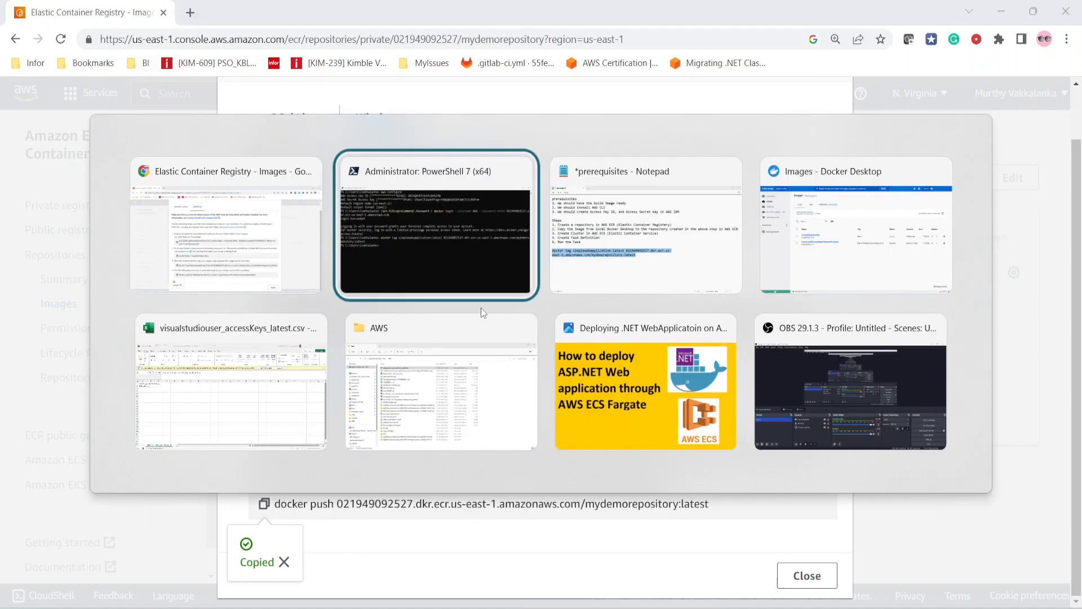
key(ctrl+v)
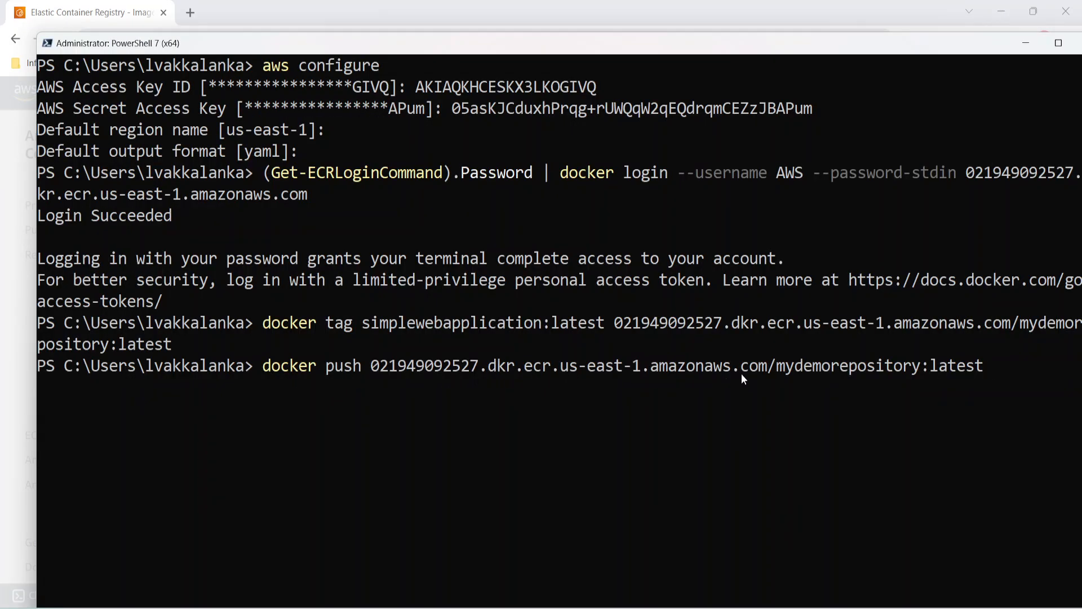
key(Return)
drag(502, 46, 510, 22)
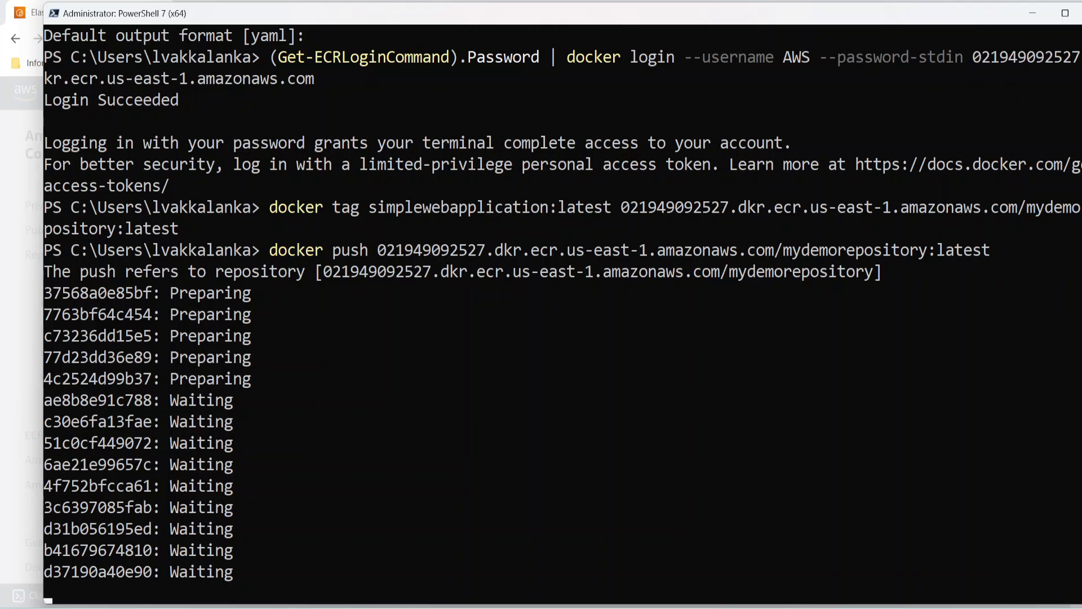
Bring up the prerequisites note in Notepad over PowerShell to review the deployment steps, and minimise it again.
mouse_move(367, 608)
click(367, 550)
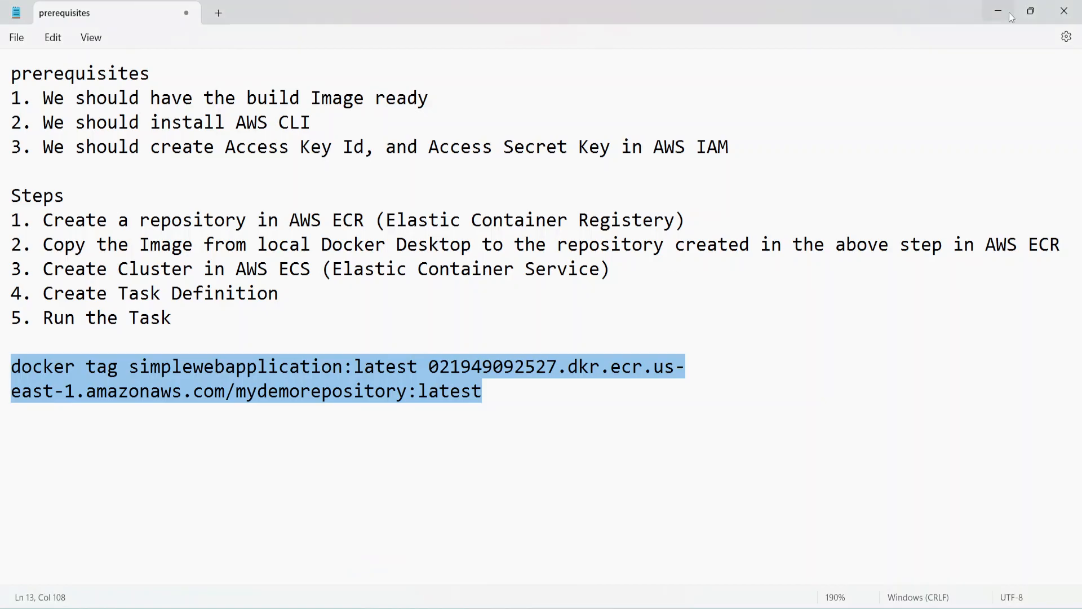
click(1032, 13)
drag(422, 243, 636, 558)
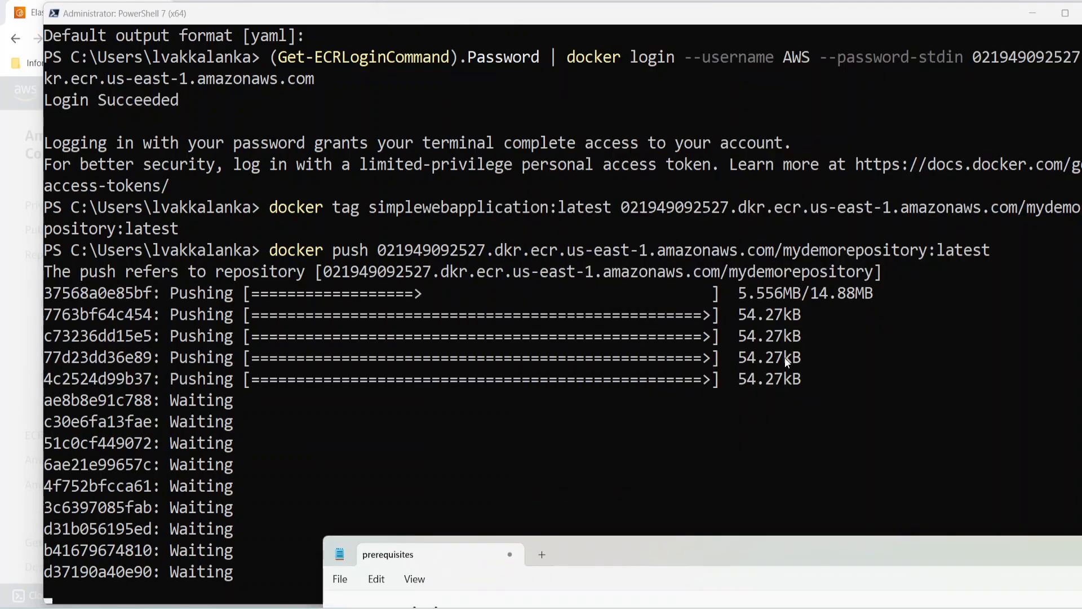
drag(624, 545, 551, 155)
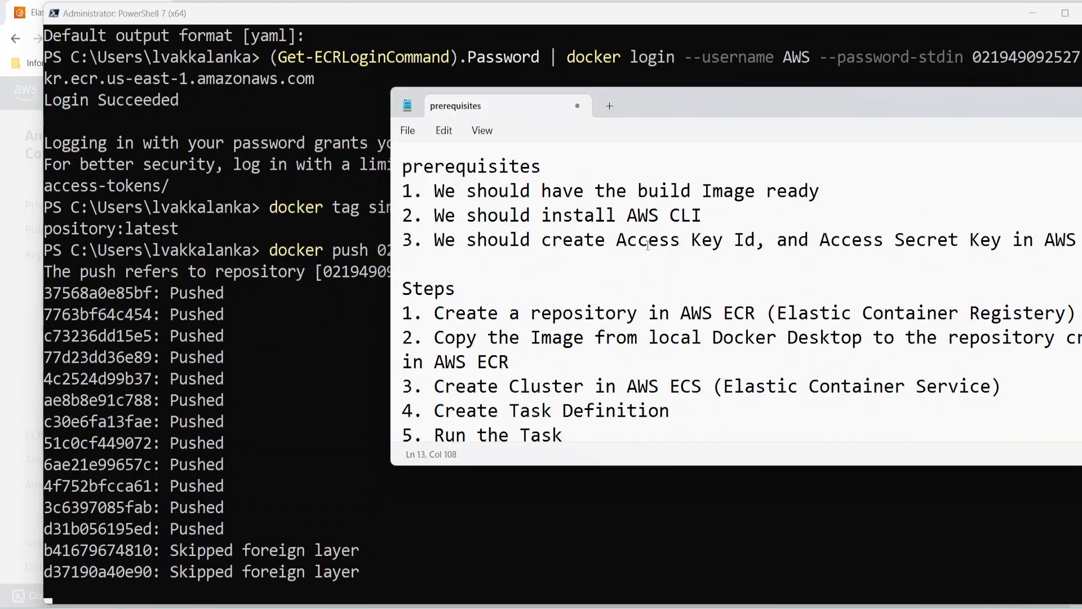
drag(812, 106, 574, 136)
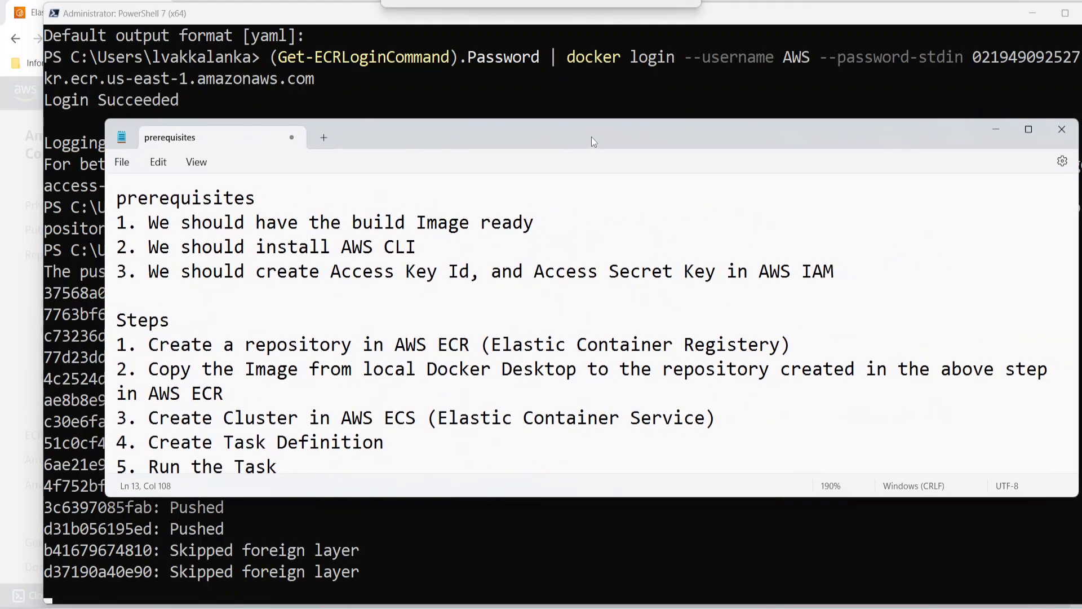
click(997, 127)
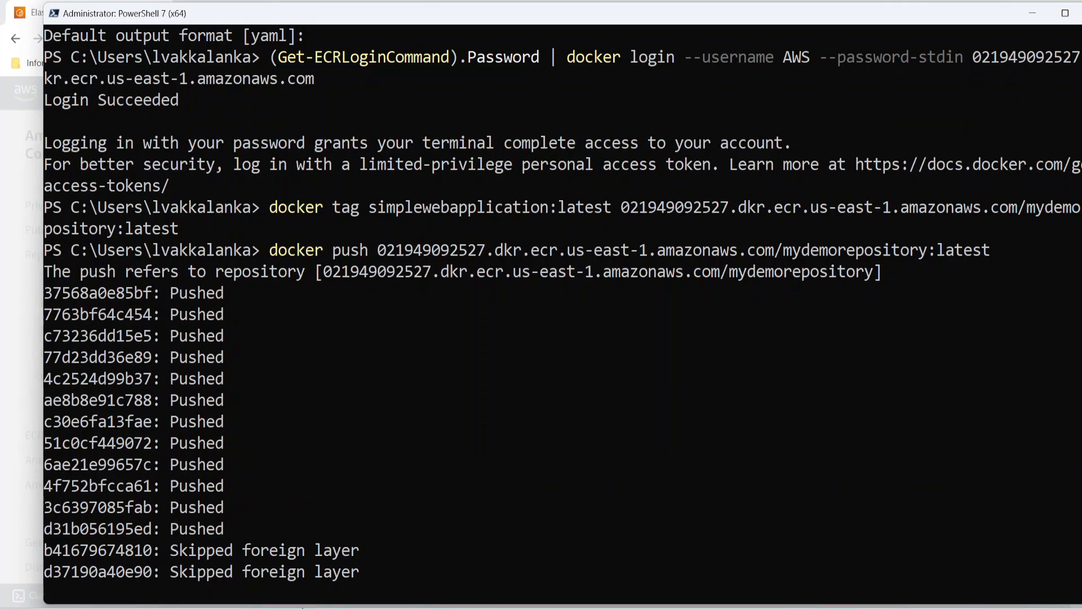
Switch to Chrome, close the push commands, and refresh the mydemorepository images list, reopening the repository from the repositories list.
click(265, 536)
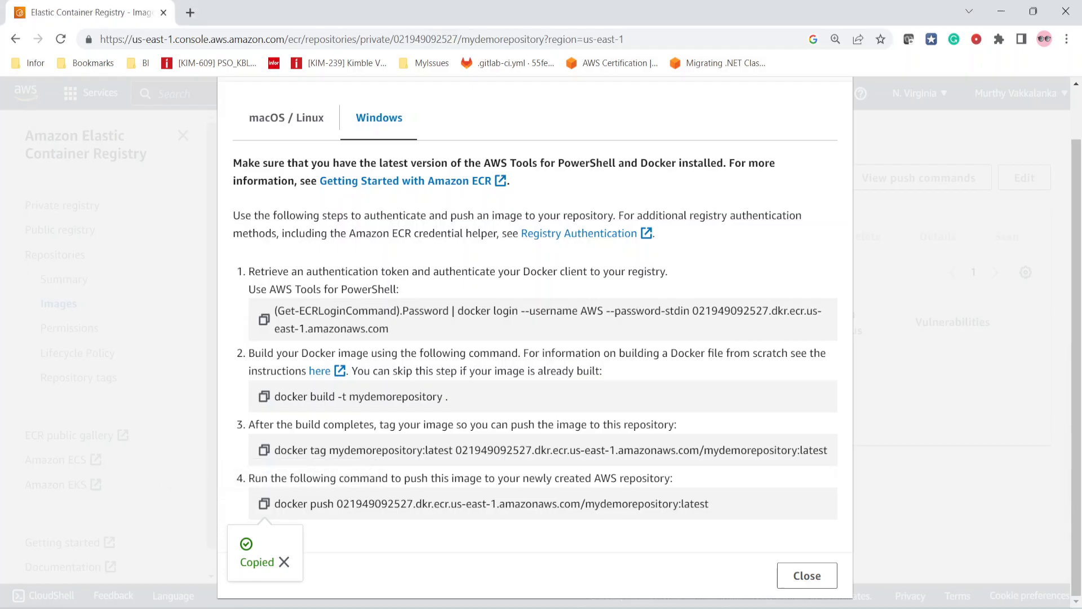
click(807, 576)
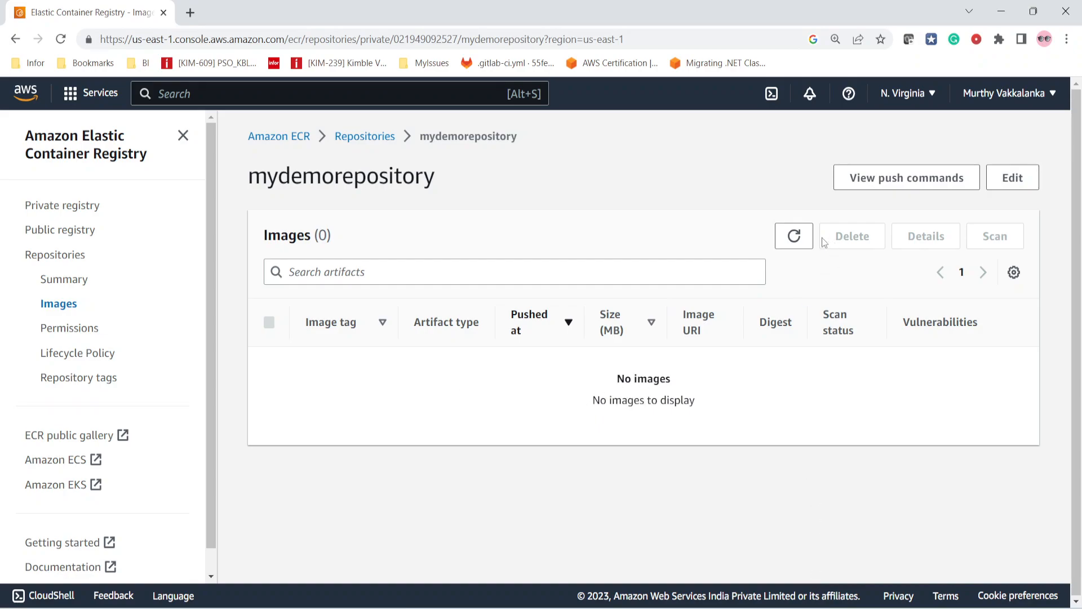
click(795, 239)
click(794, 239)
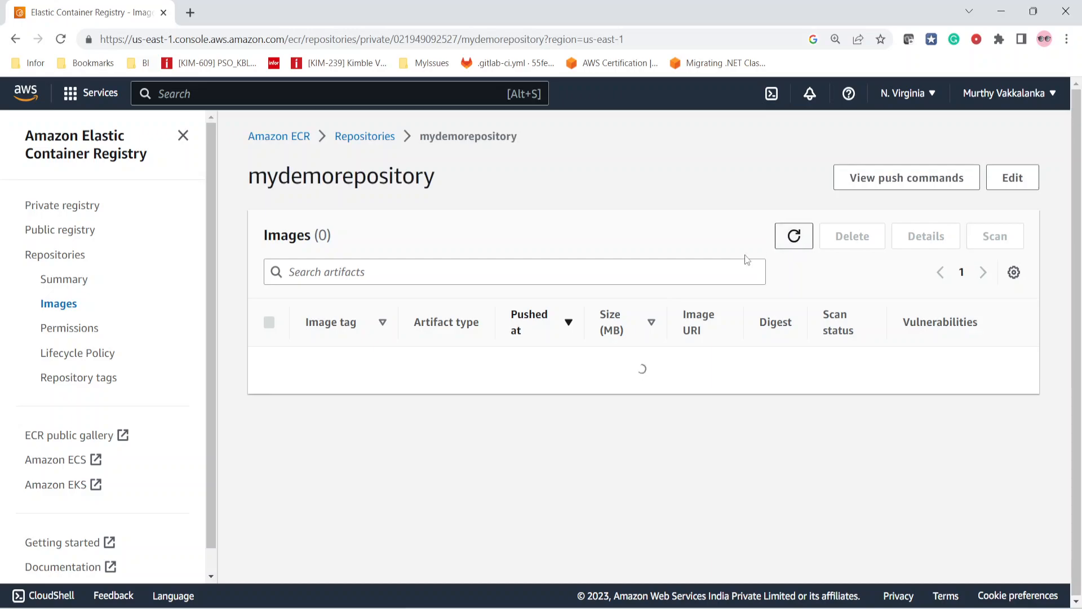
click(343, 136)
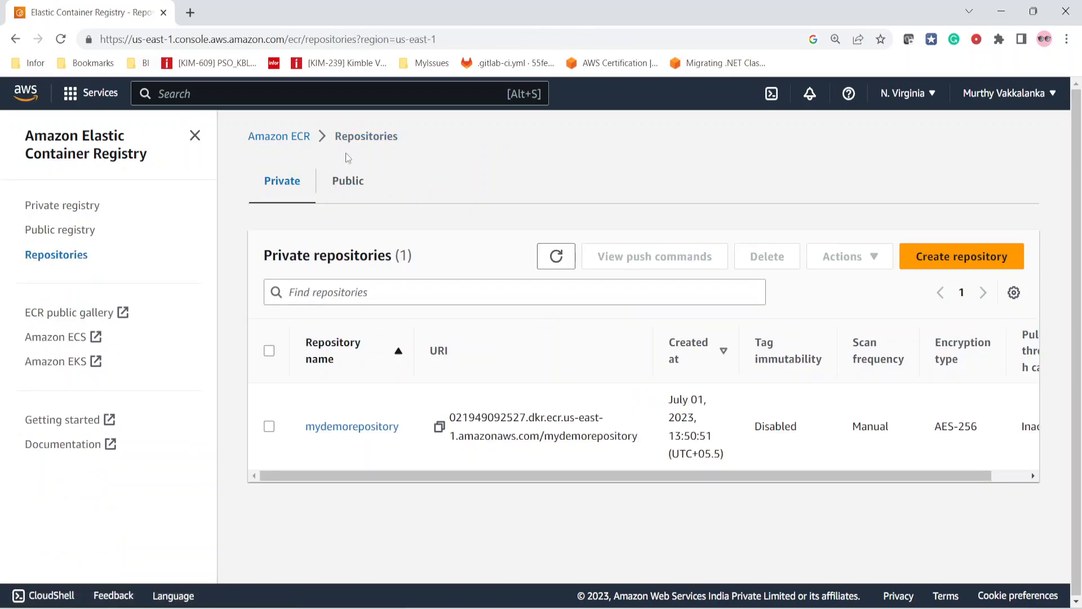
click(353, 427)
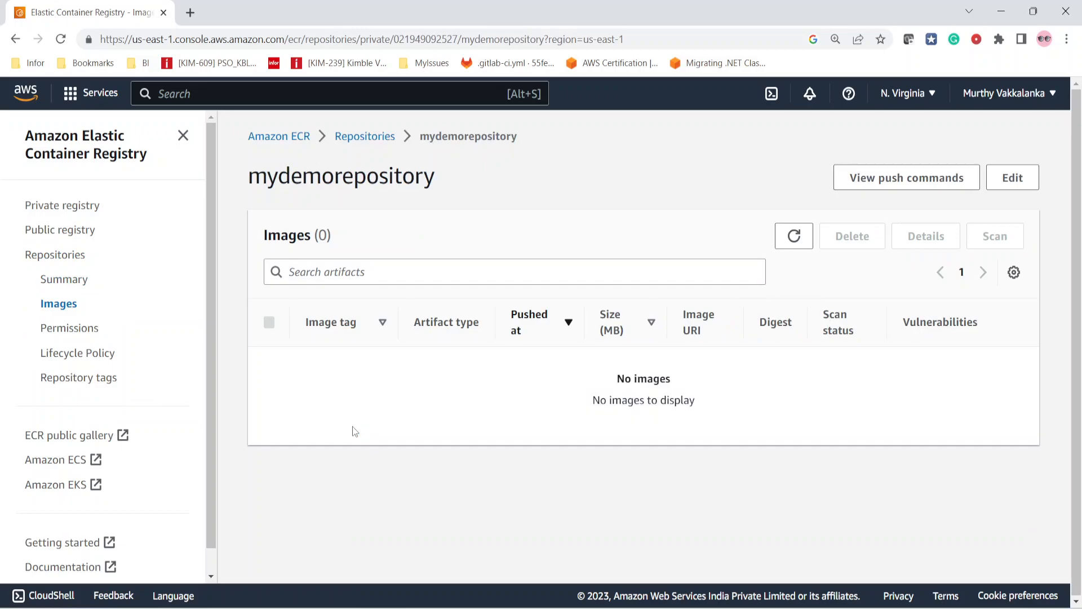
click(798, 237)
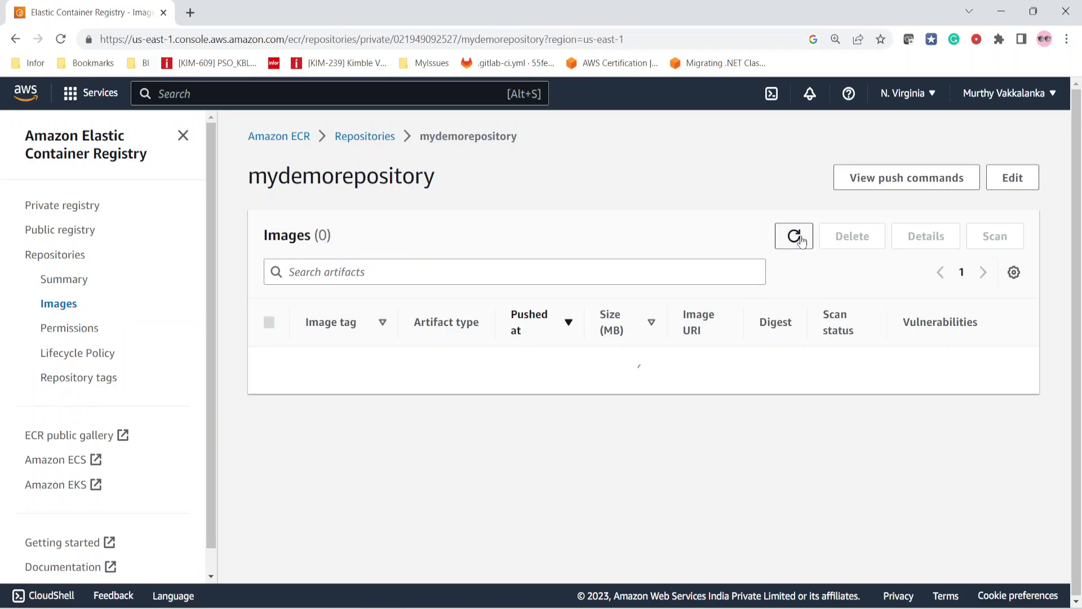
Check the push output in PowerShell and refresh the mydemorepository images list in ECR to verify the pushed image.
key(alt+Tab)
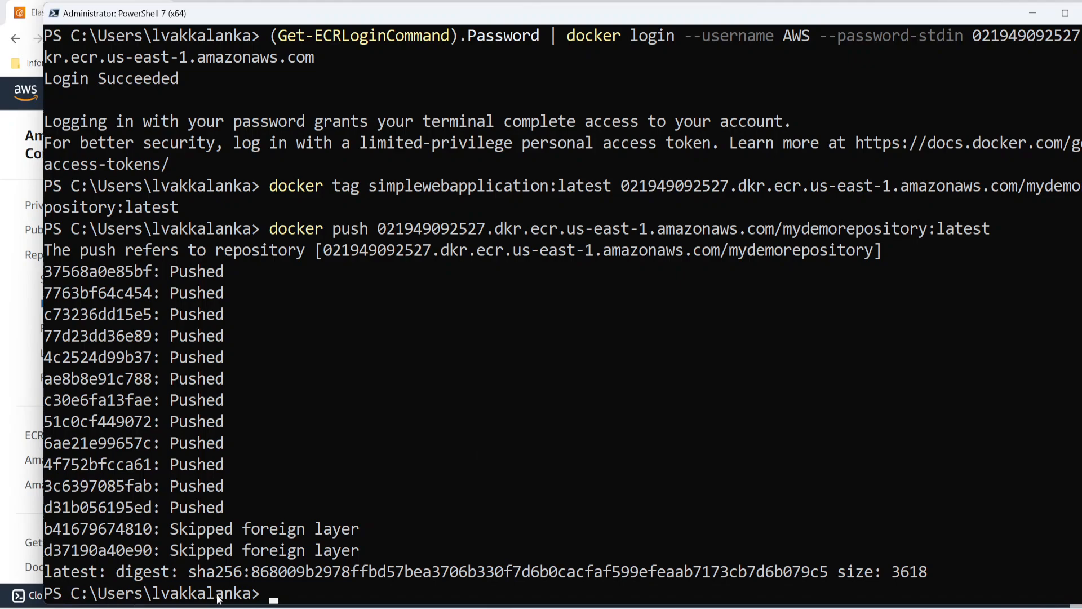
key(alt+Tab)
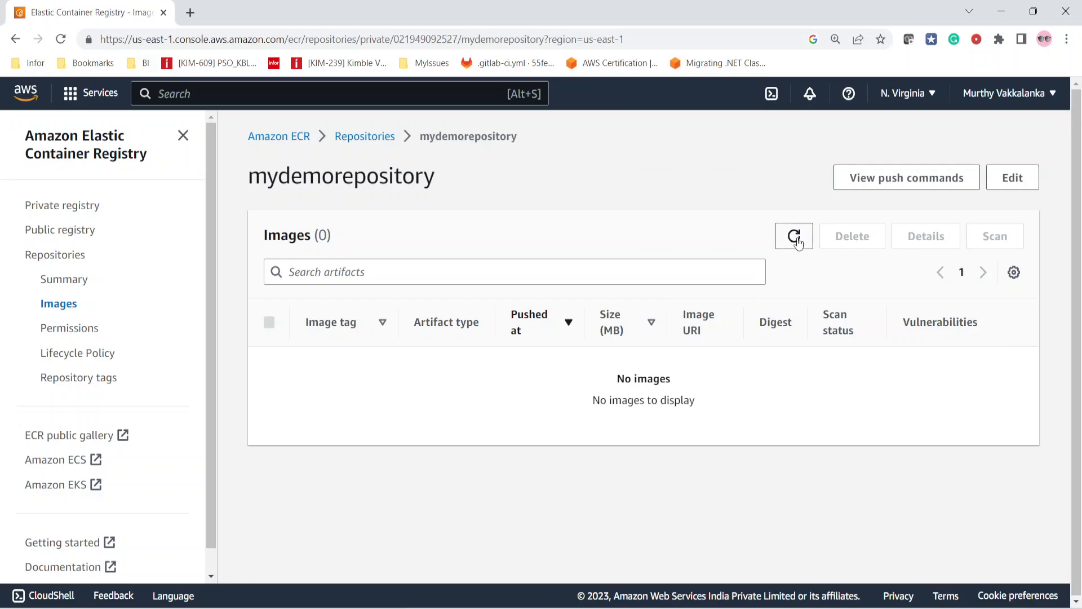
click(796, 238)
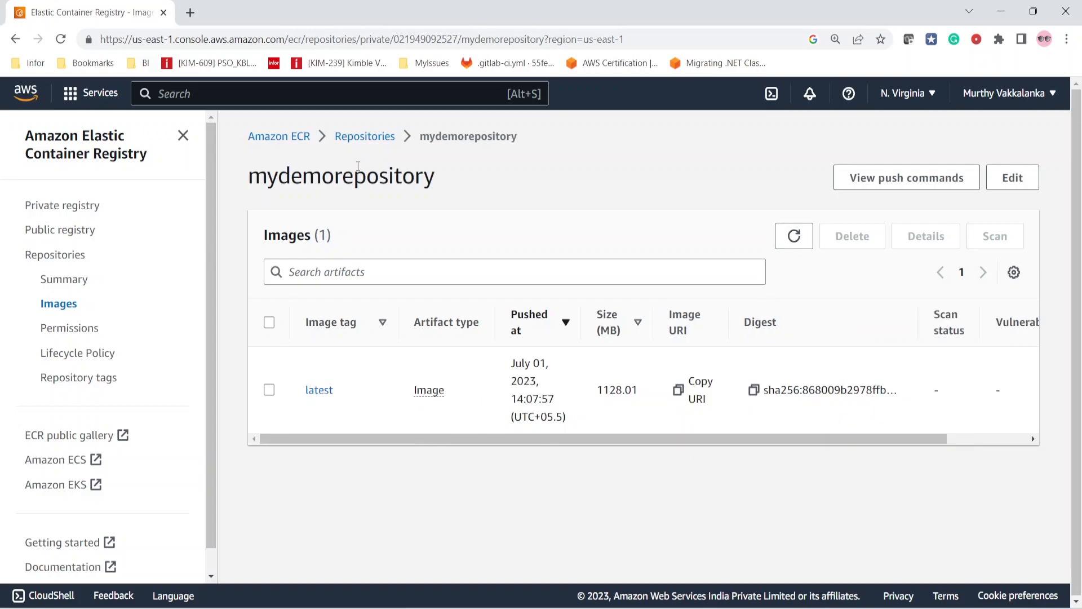
key(alt+Tab)
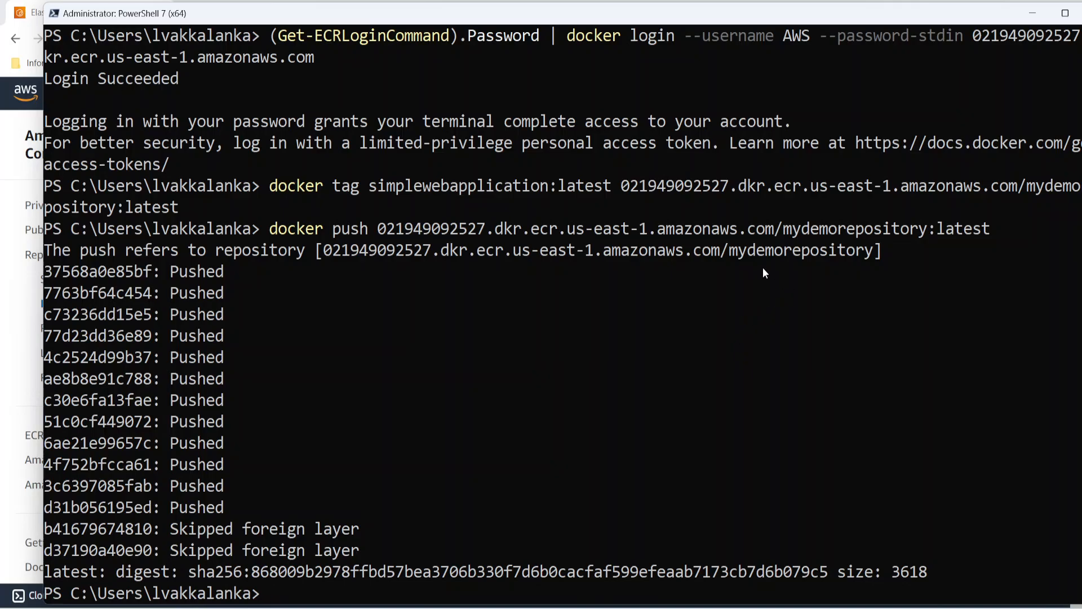
key(alt+Tab)
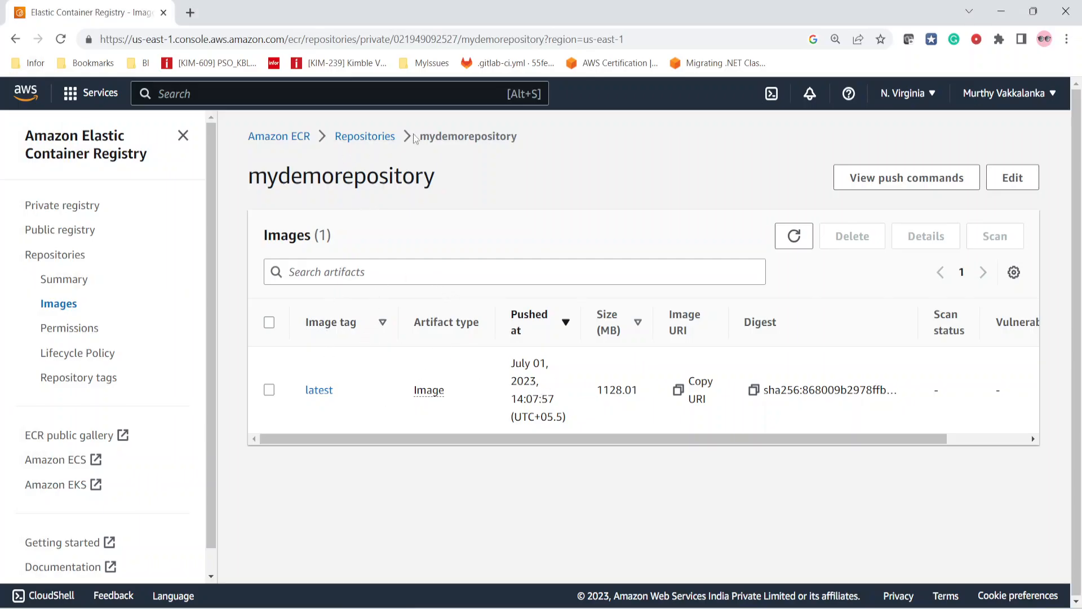
drag(265, 180, 394, 189)
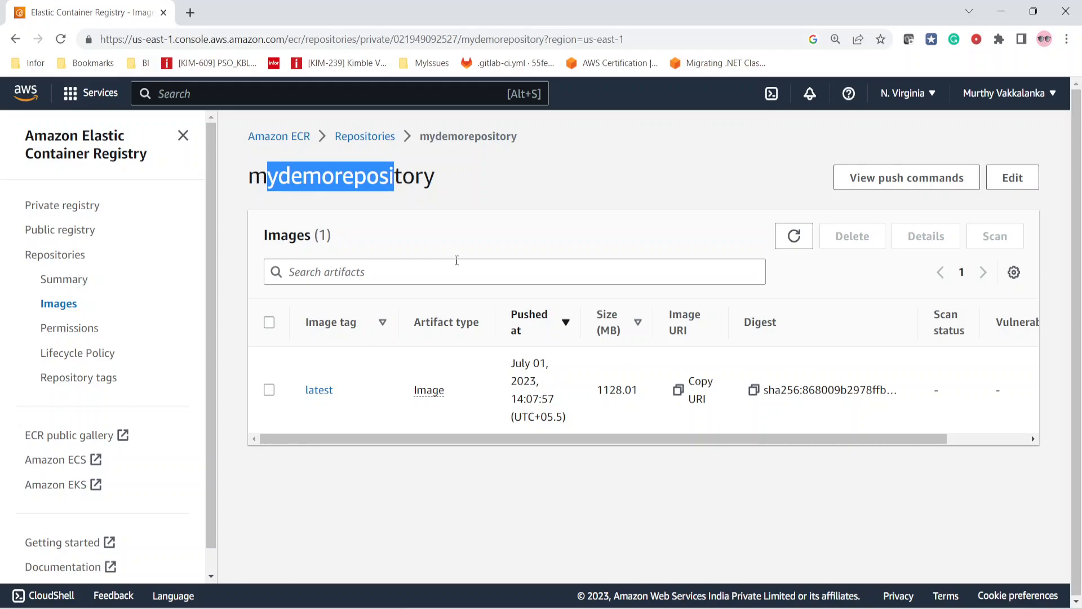
Open Elastic Container Service in a new browser tab and read its introduction to deploying containerized applications.
click(84, 101)
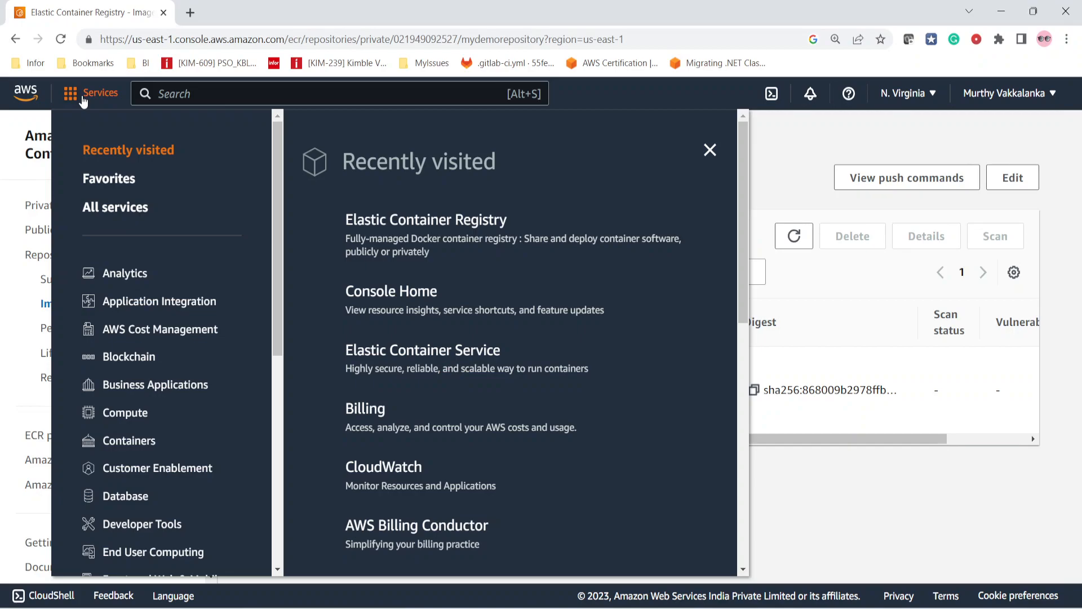
middle_click(398, 356)
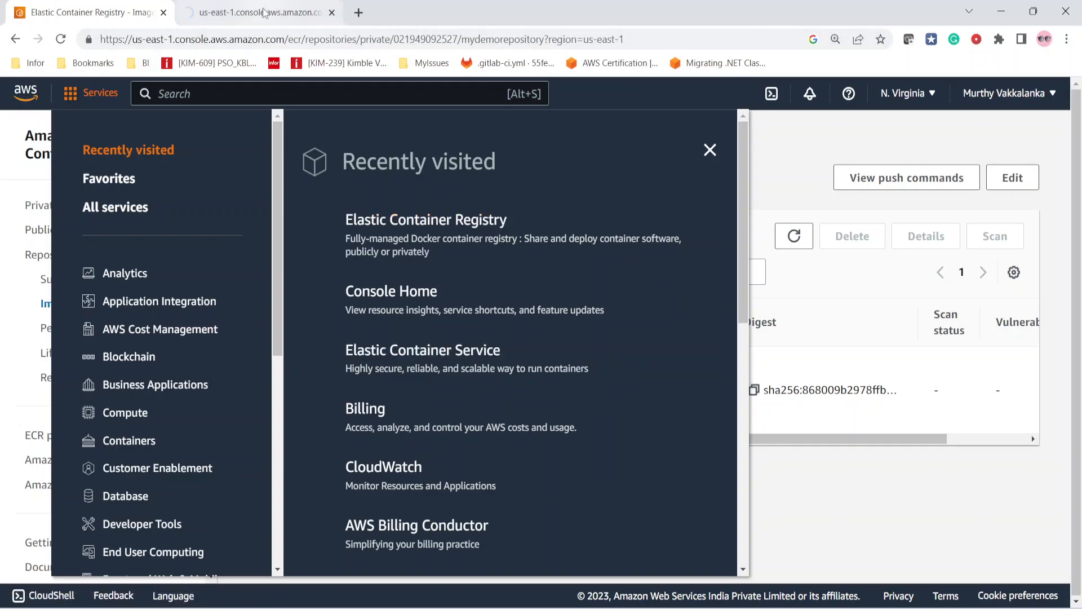
click(263, 12)
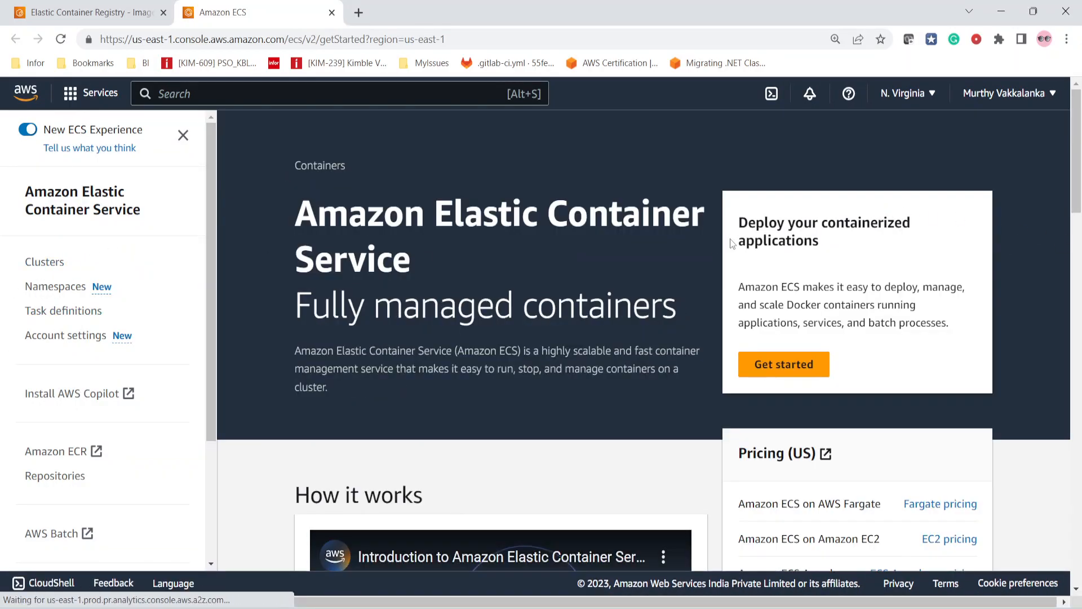
drag(752, 225, 861, 249)
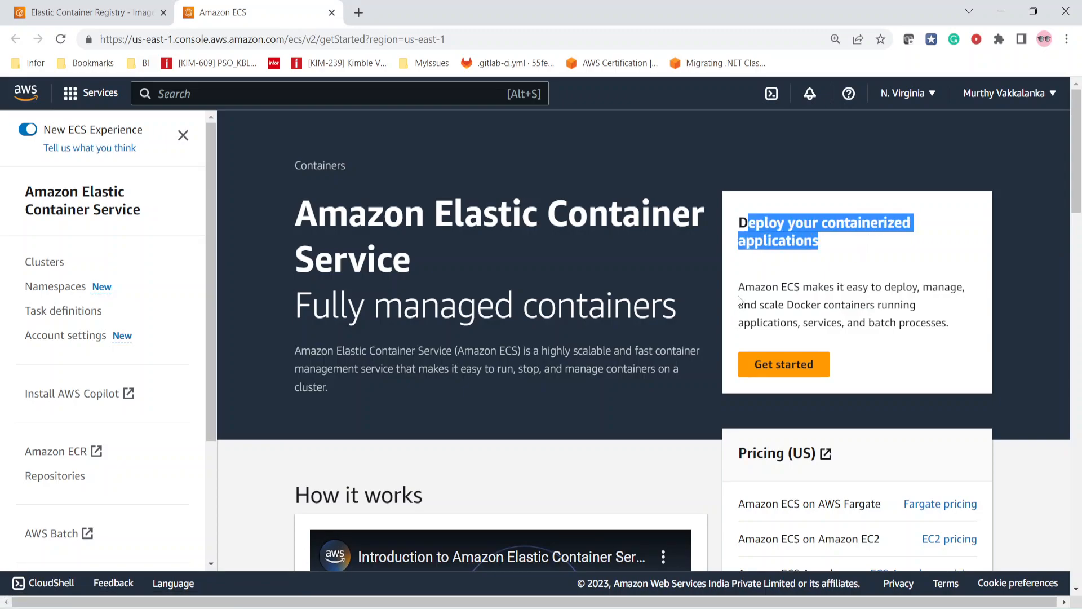
drag(739, 288, 776, 304)
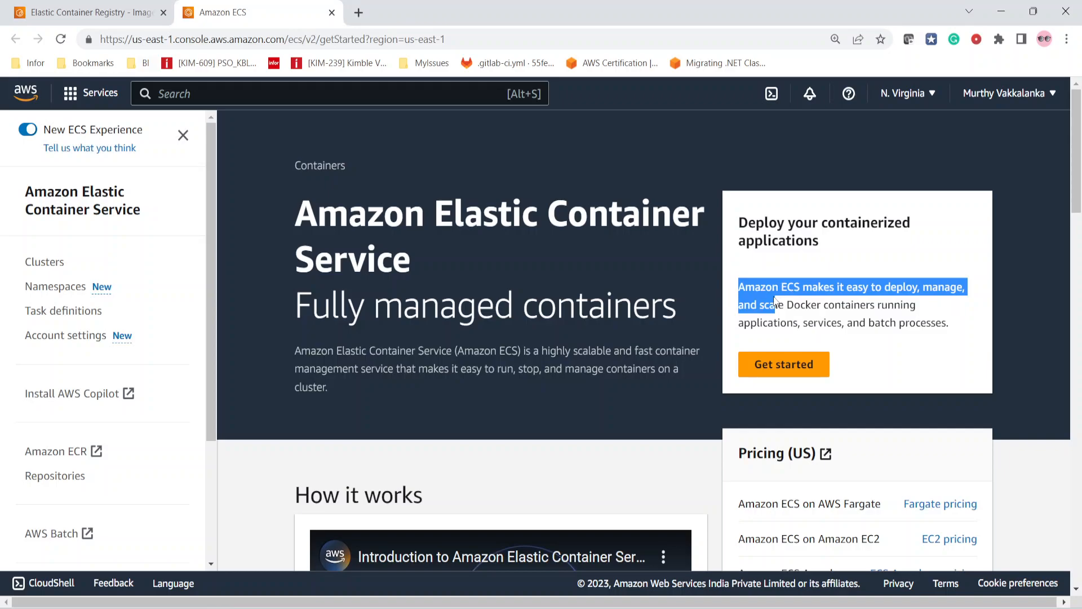
click(788, 300)
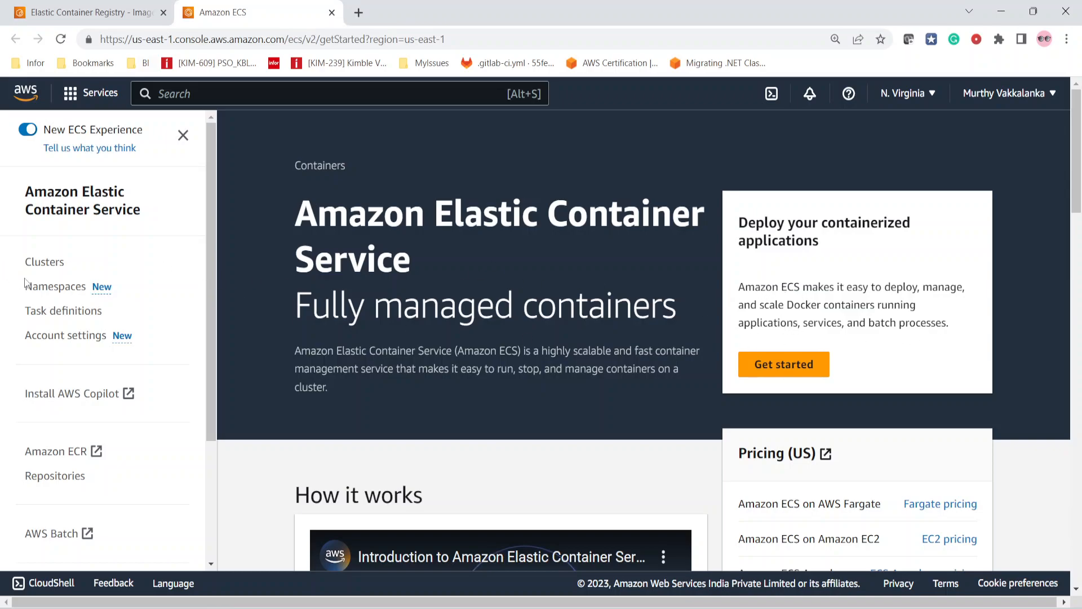
Start creating a new ECS cluster and read the description of what a cluster groups together.
click(39, 268)
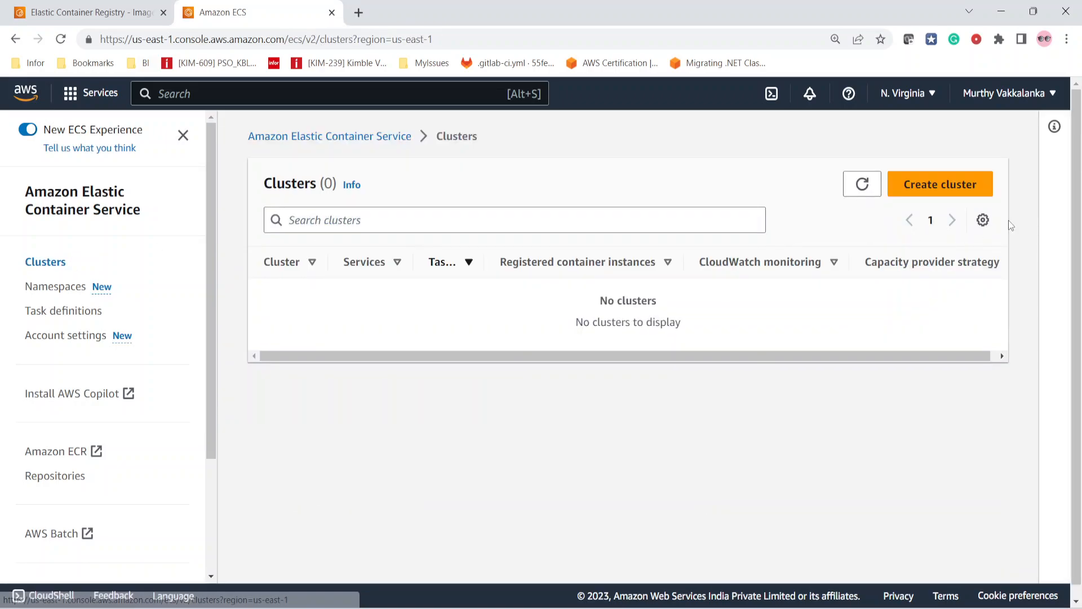
click(919, 189)
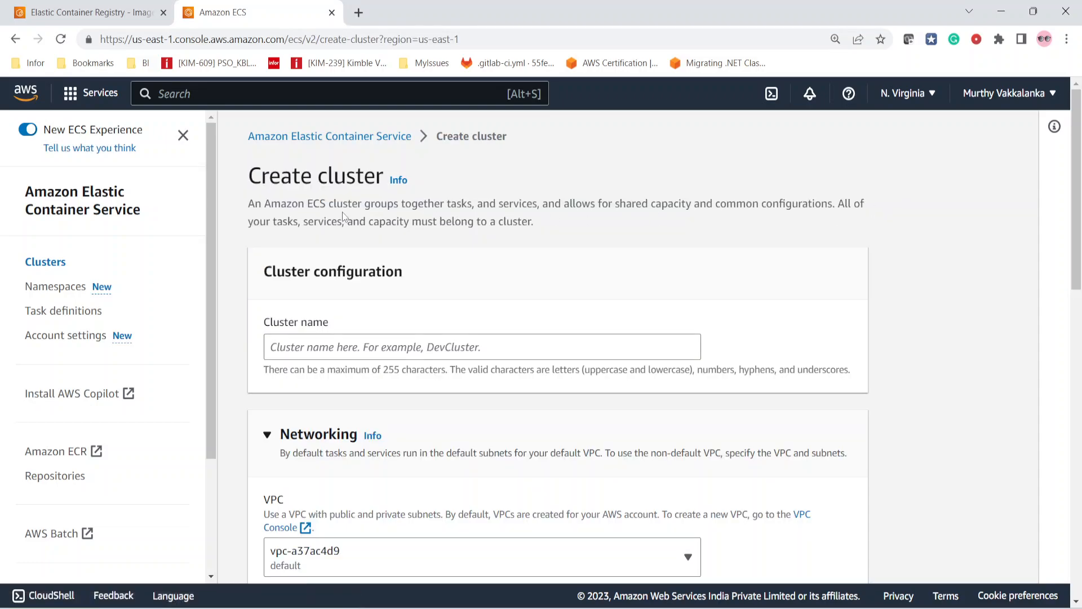
drag(352, 204, 472, 204)
click(365, 217)
drag(496, 204, 802, 206)
drag(266, 222, 422, 226)
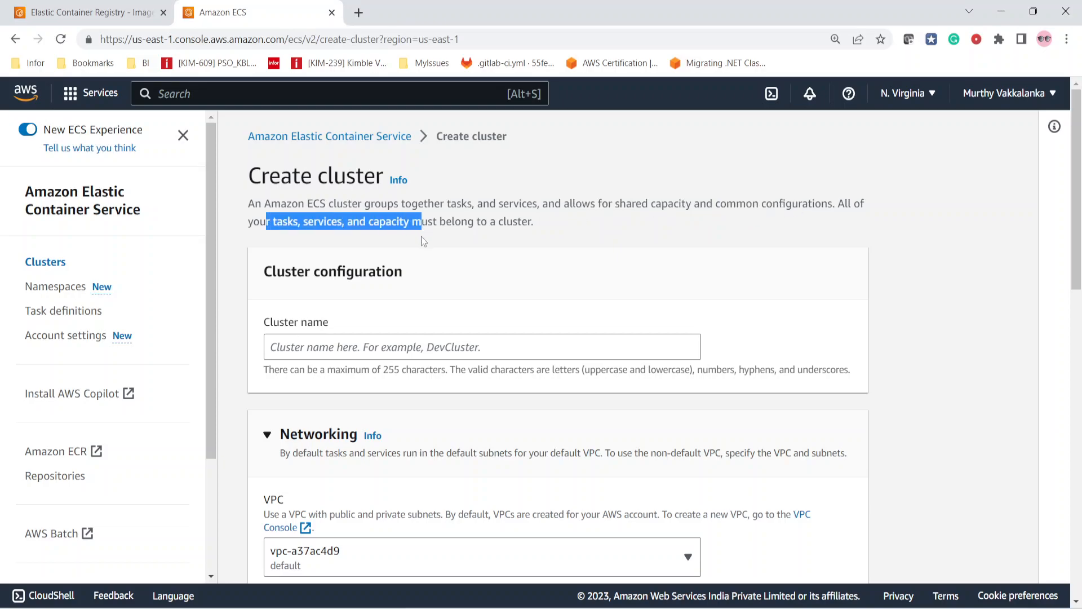
click(480, 228)
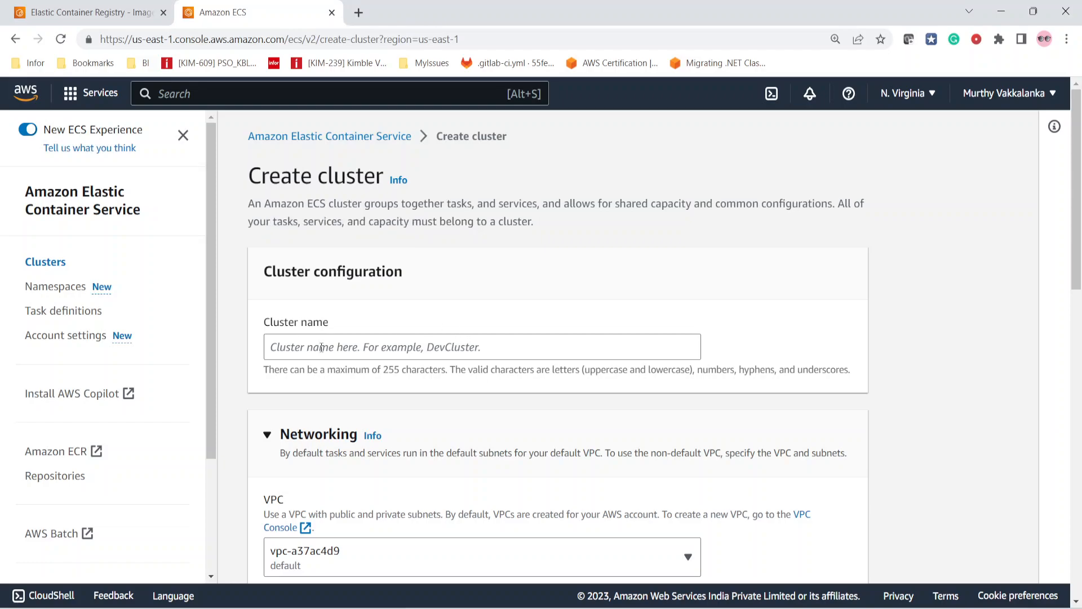
Name the new cluster mydemodotnetcluster.
click(361, 352)
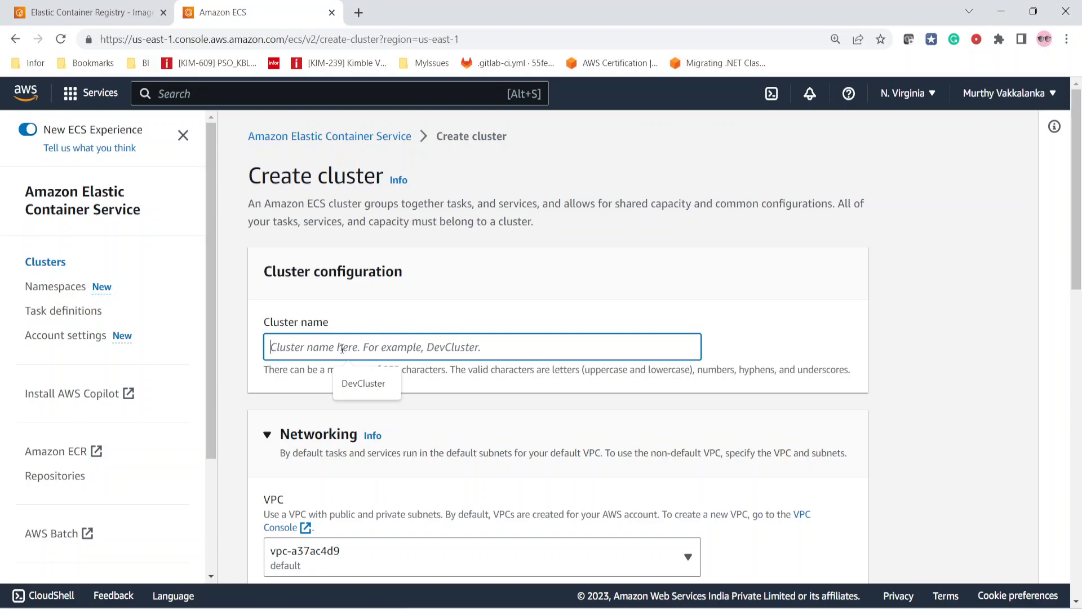
text(kmy)
key(BackSpace)
key(BackSpace)
key(BackSpace)
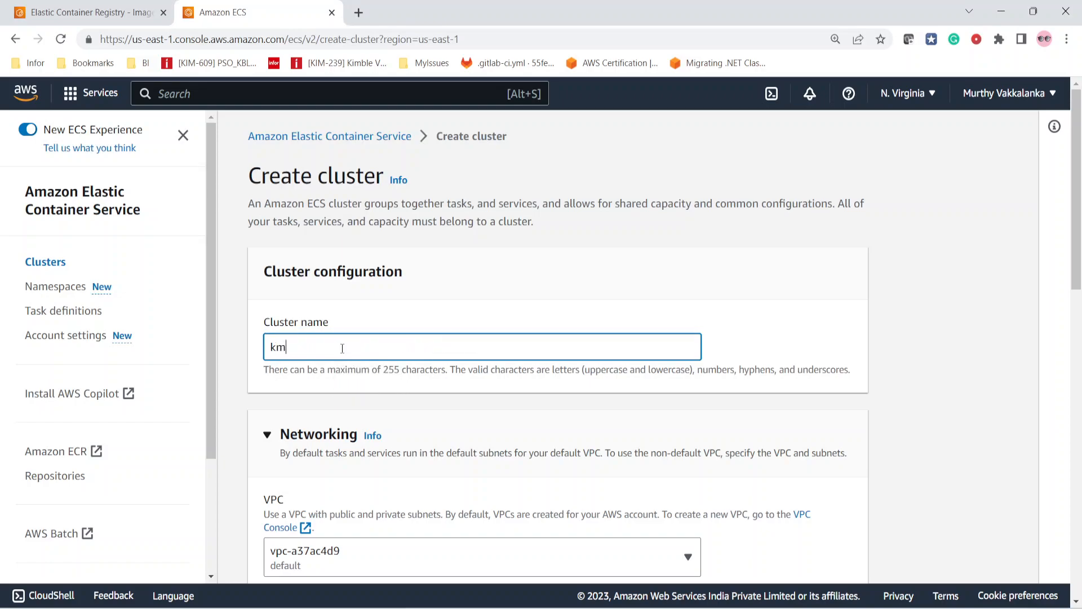
text(mydemo)
text(doent)
key(BackSpace)
key(BackSpace)
key(BackSpace)
text(tnetcluster)
Remove subnets ded1e394, 00c7e30f, 740fb94a and a3f69f8d from the cluster's networking, keeping only subnet-f7f39cab and subnet-32f79555.
scroll(433, 401, down, 1)
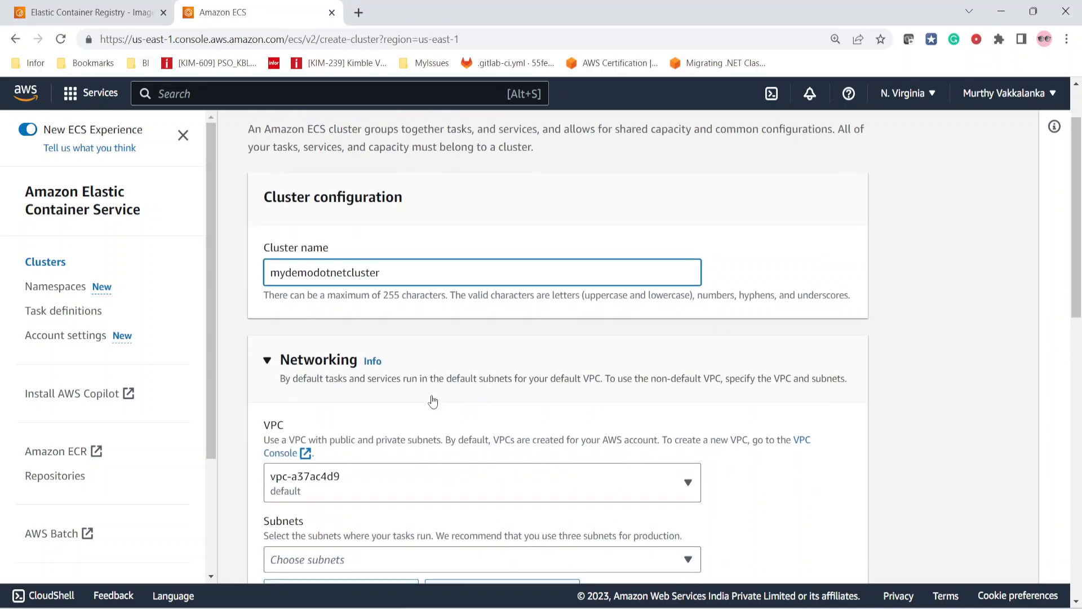
scroll(433, 401, down, 2)
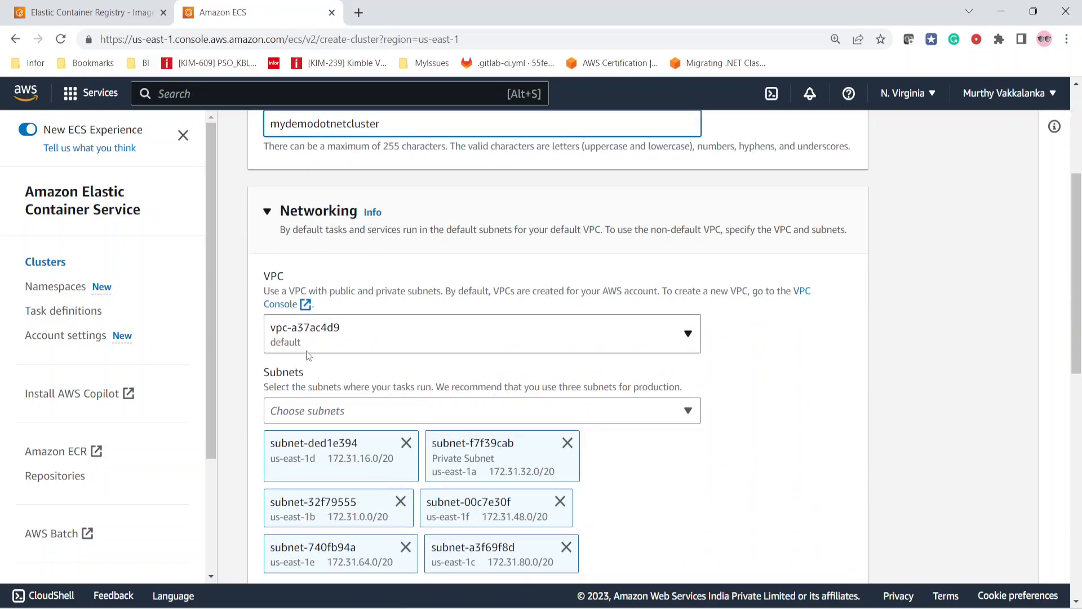
scroll(369, 346, down, 1)
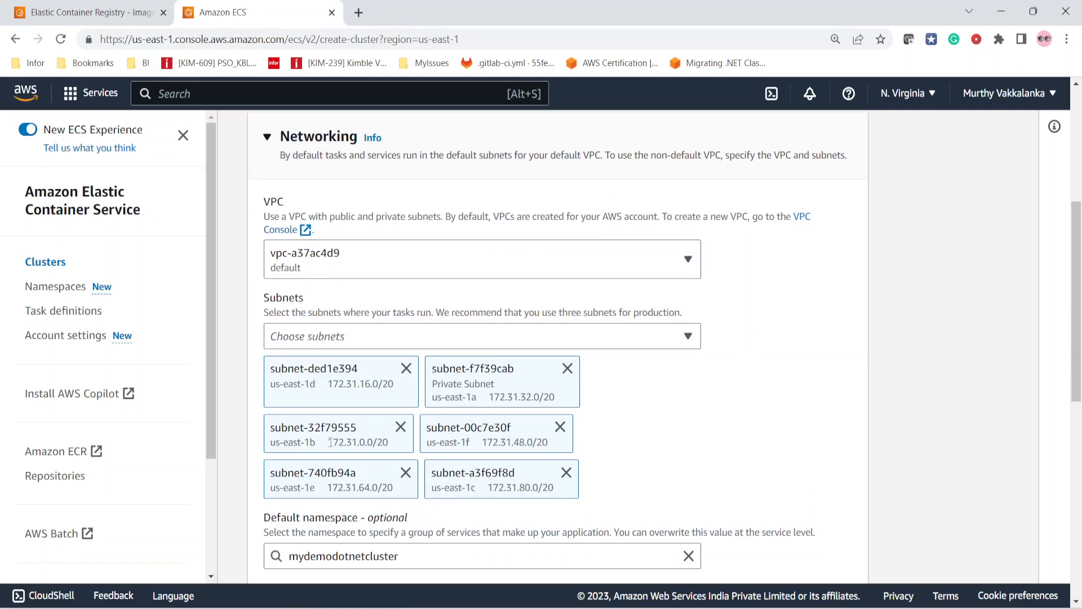
click(406, 368)
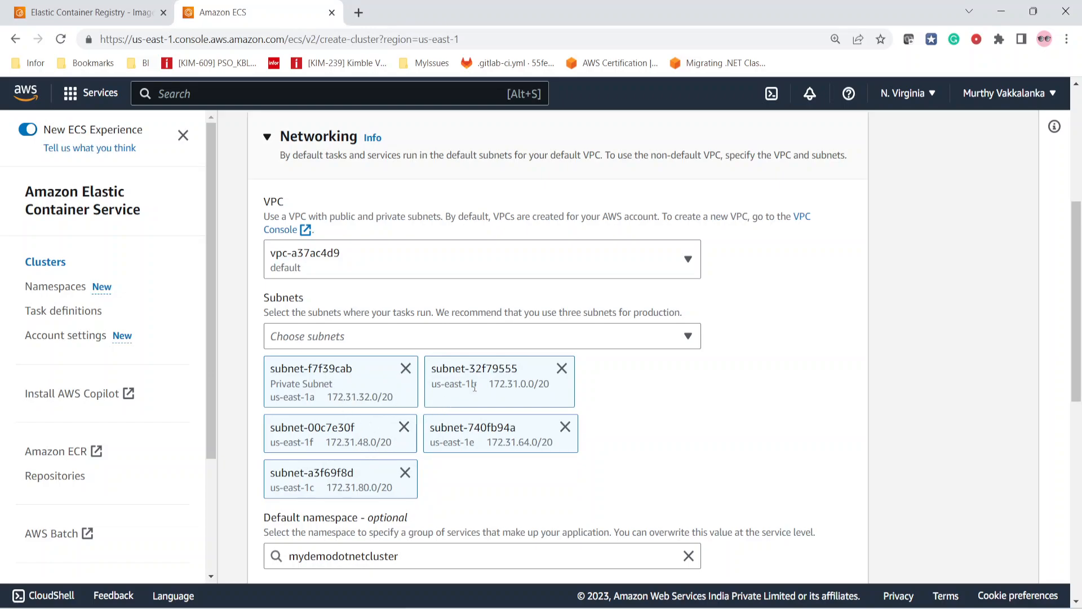
click(404, 426)
click(404, 427)
click(404, 427)
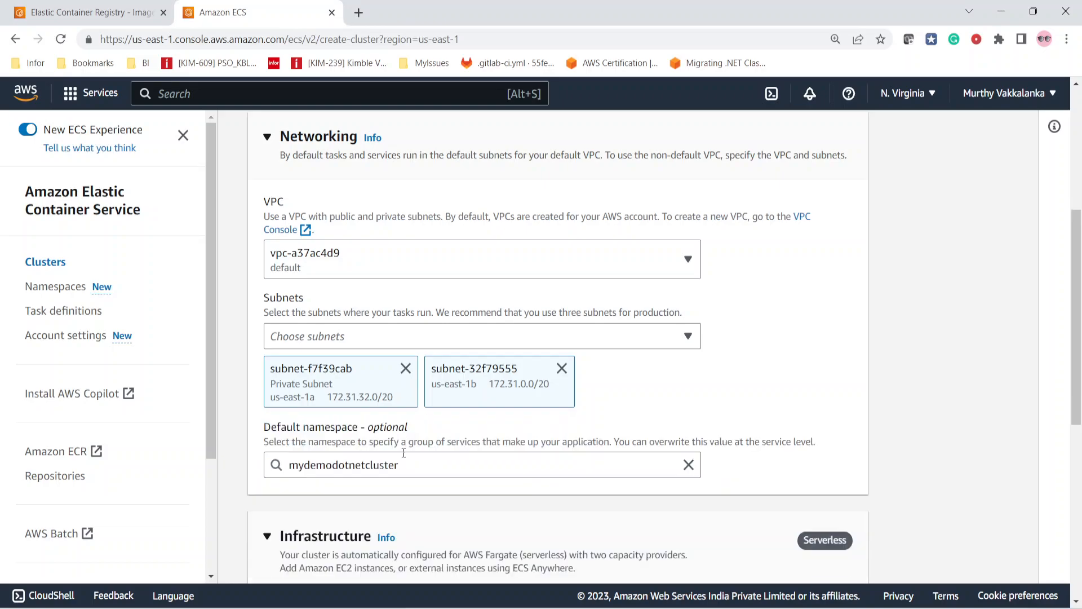
Create the cluster with the default namespace and AWS Fargate (serverless) infrastructure, leaving monitoring and tags at their defaults.
scroll(404, 453, down, 3)
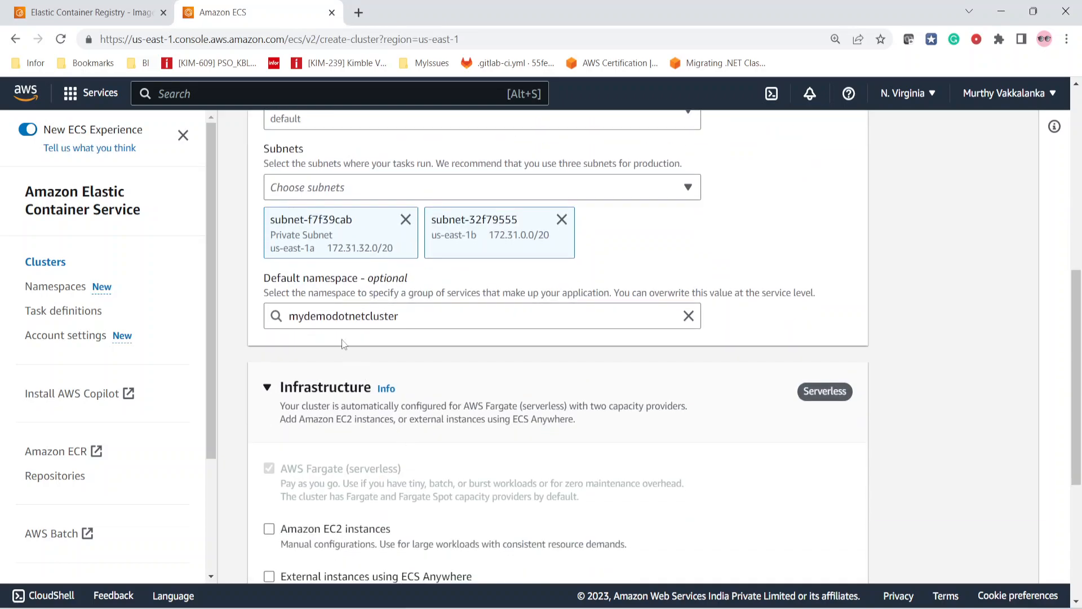
scroll(481, 439, down, 3)
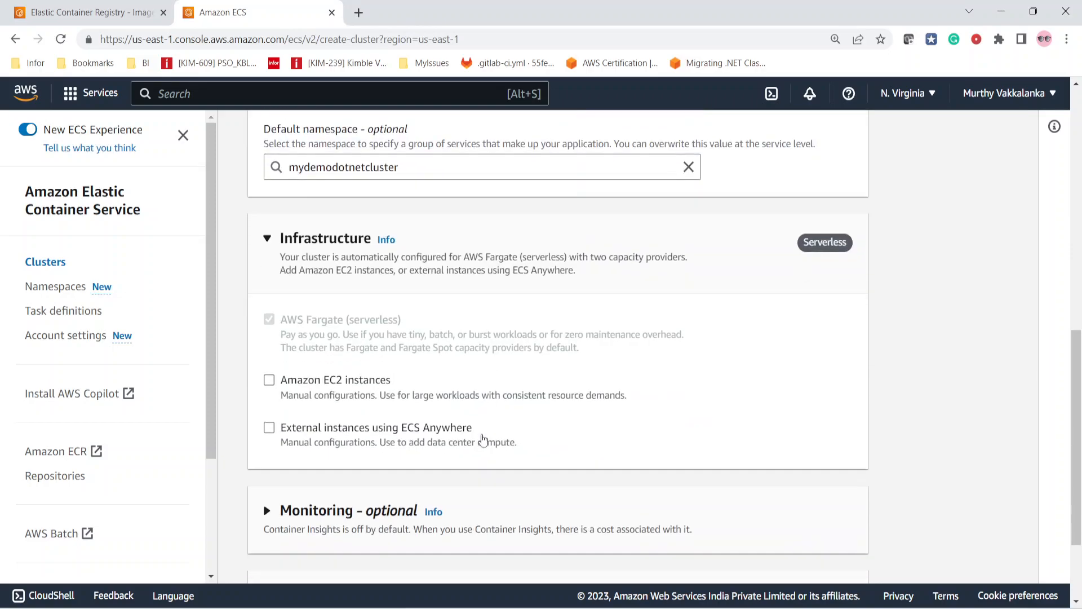
scroll(482, 438, down, 3)
scroll(482, 435, down, 1)
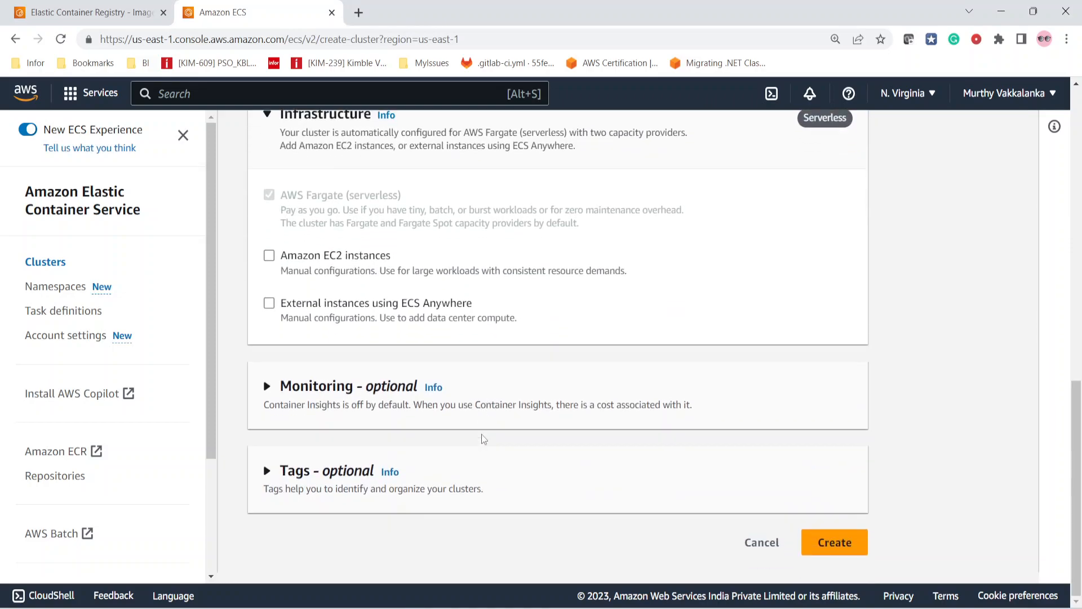
click(827, 547)
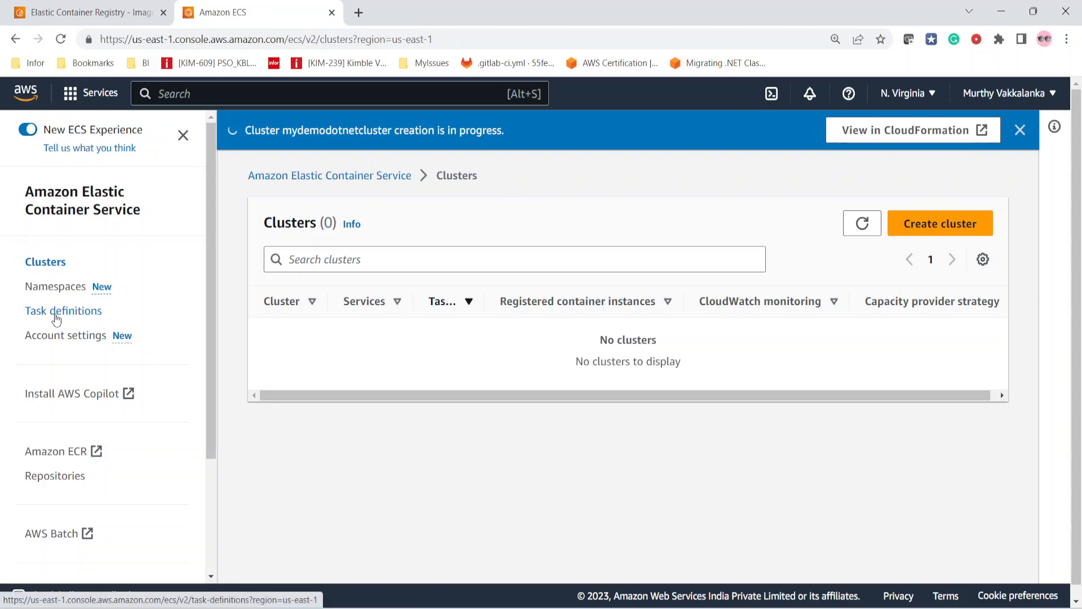
Start a new task definition in a separate browser tab and set its family name to mydemotaskdefinitionfamily.
ctrl+click(56, 317)
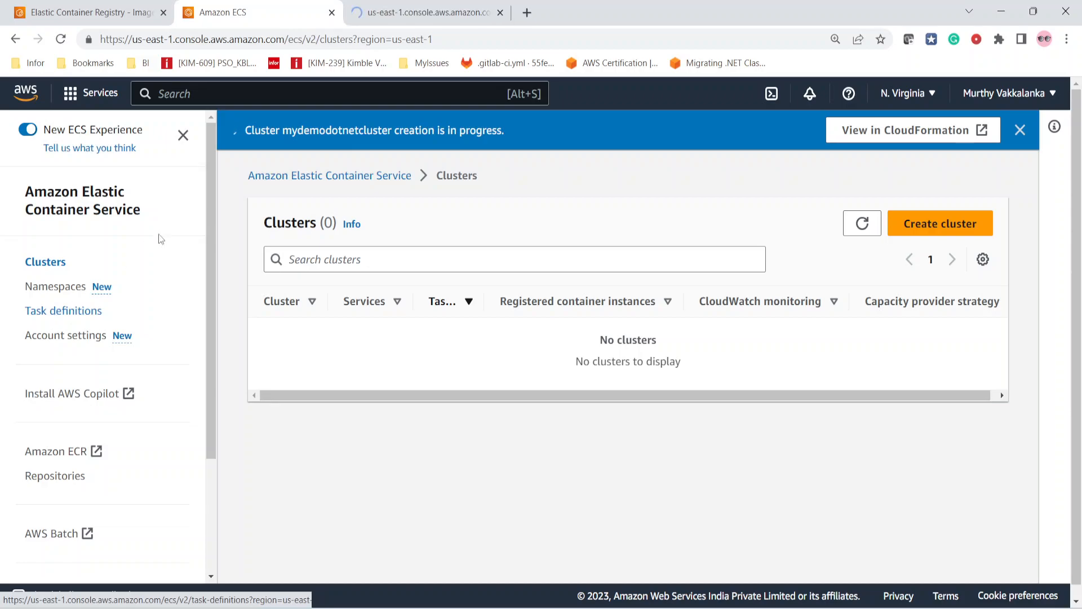
click(414, 8)
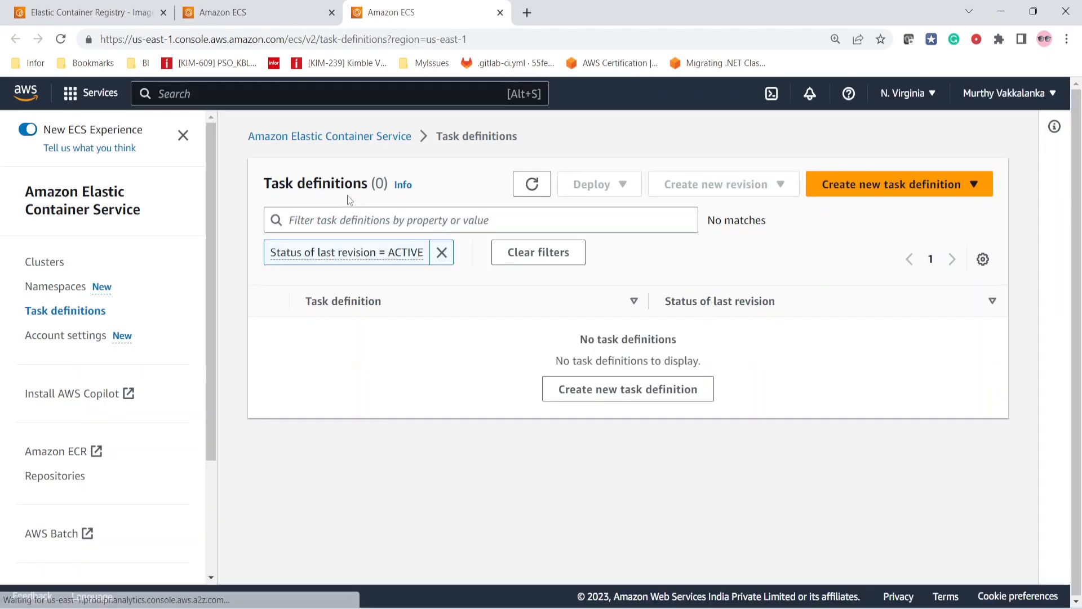
click(898, 190)
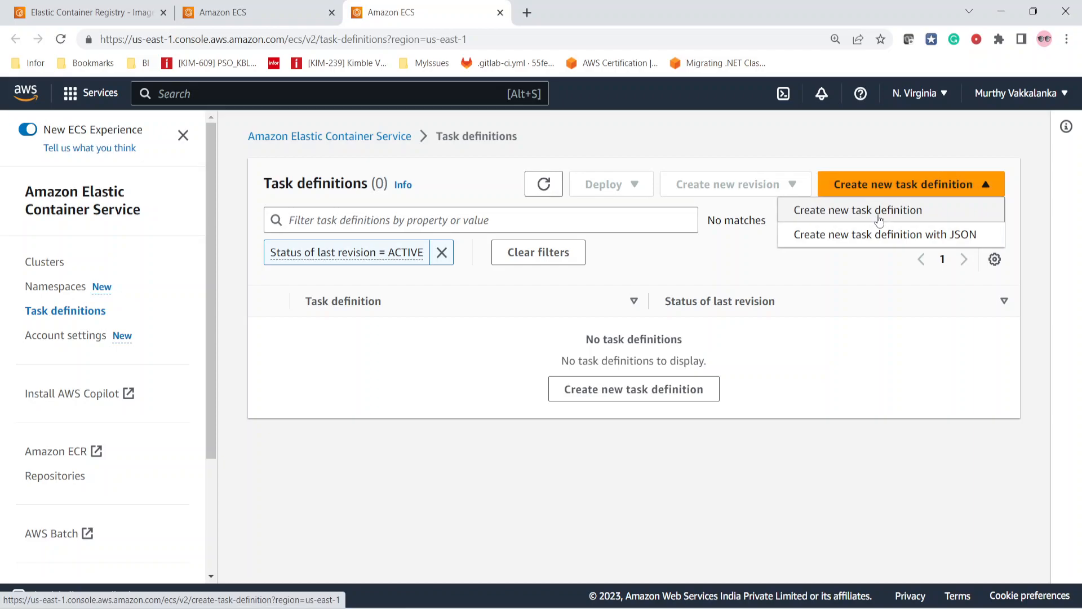
click(858, 216)
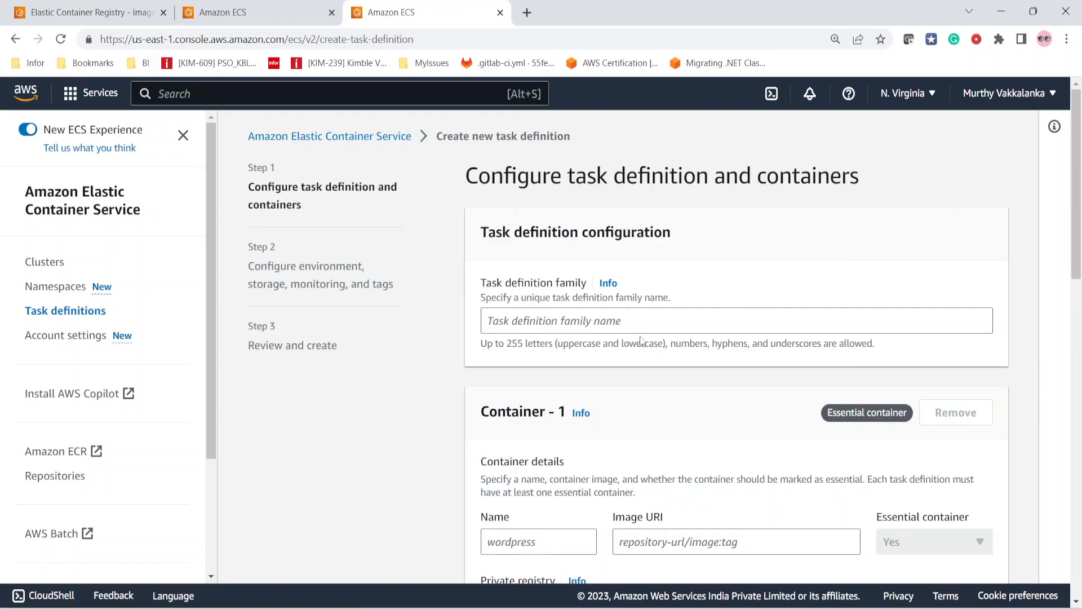
click(567, 331)
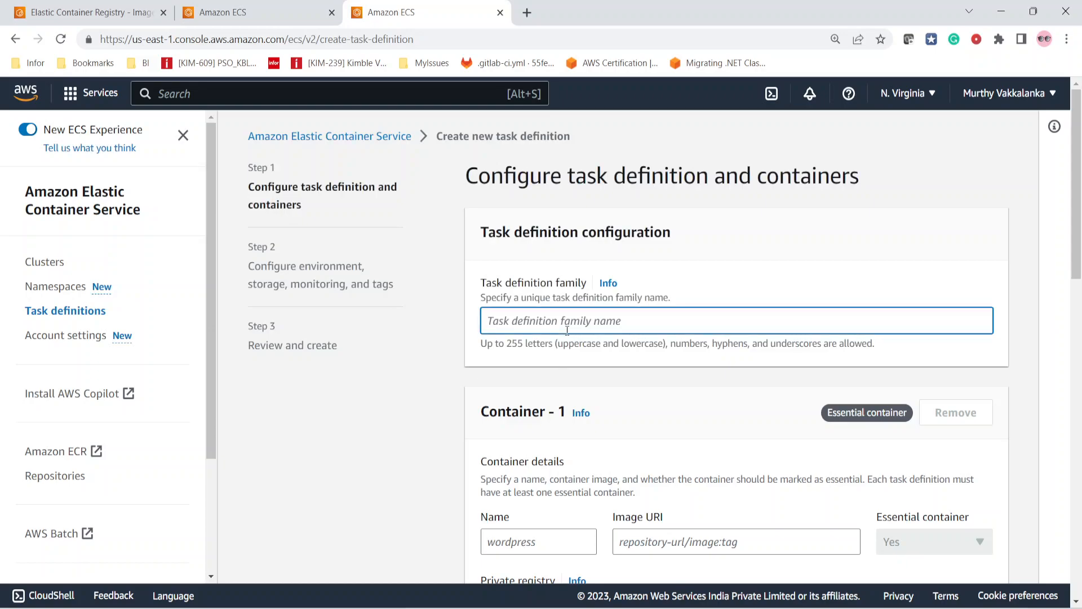
text(mydemotaskdefinitionfamily)
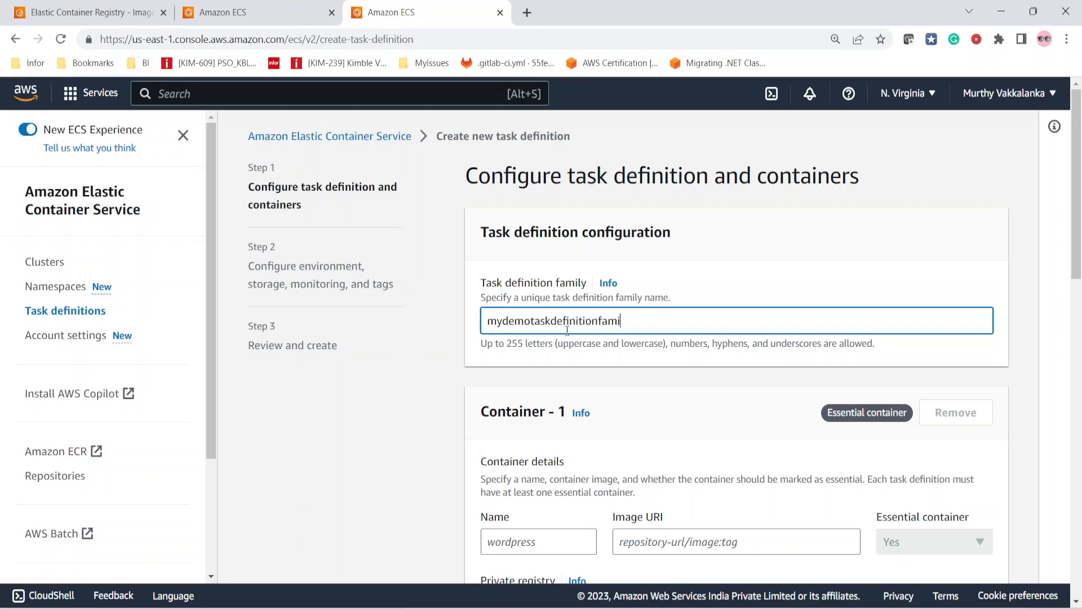
Name the task definition's first container webapp.
click(513, 550)
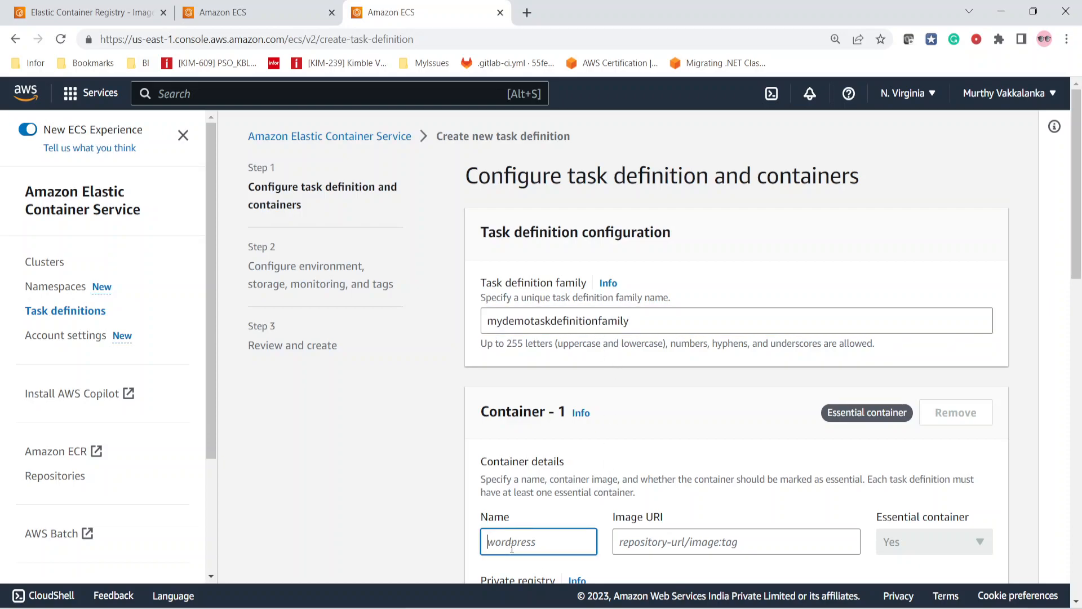
text(dotnetapplica)
drag(568, 543, 460, 546)
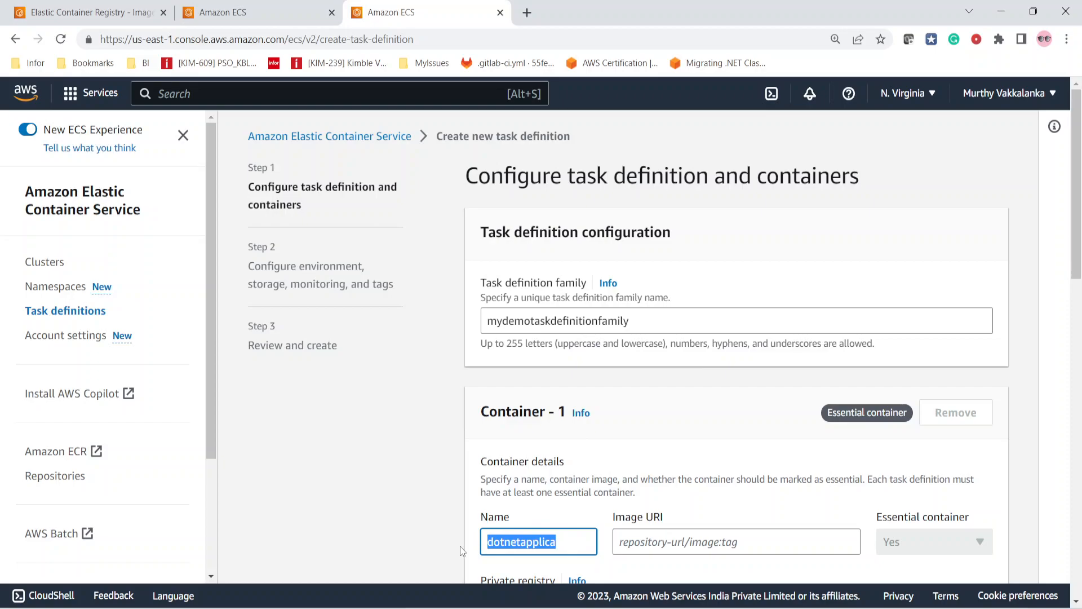
key(BackSpace)
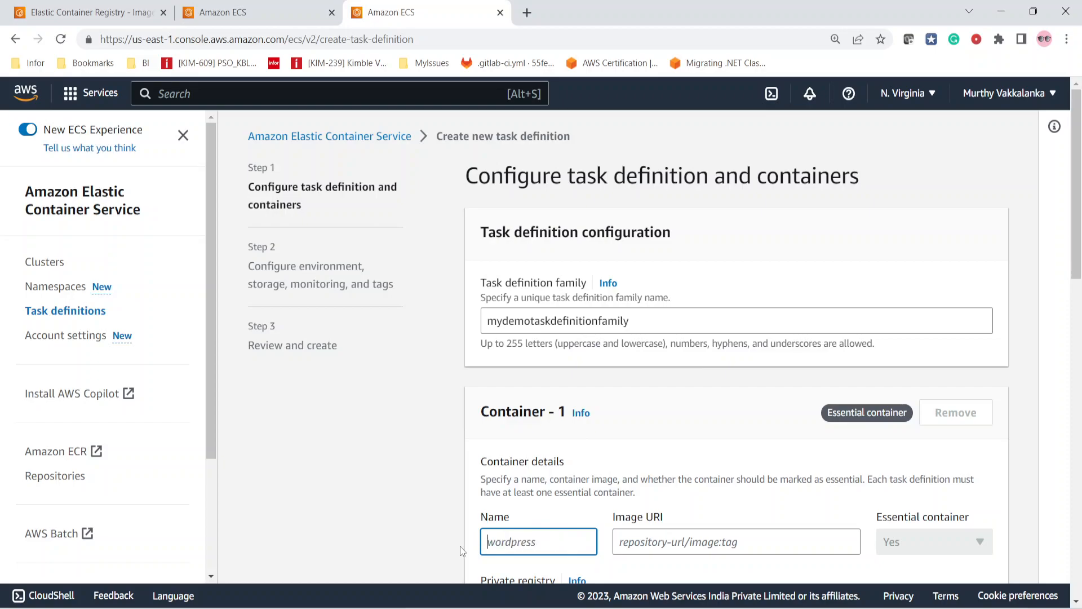
text(dotnetapplication)
scroll(511, 393, down, 3)
double_click(515, 393)
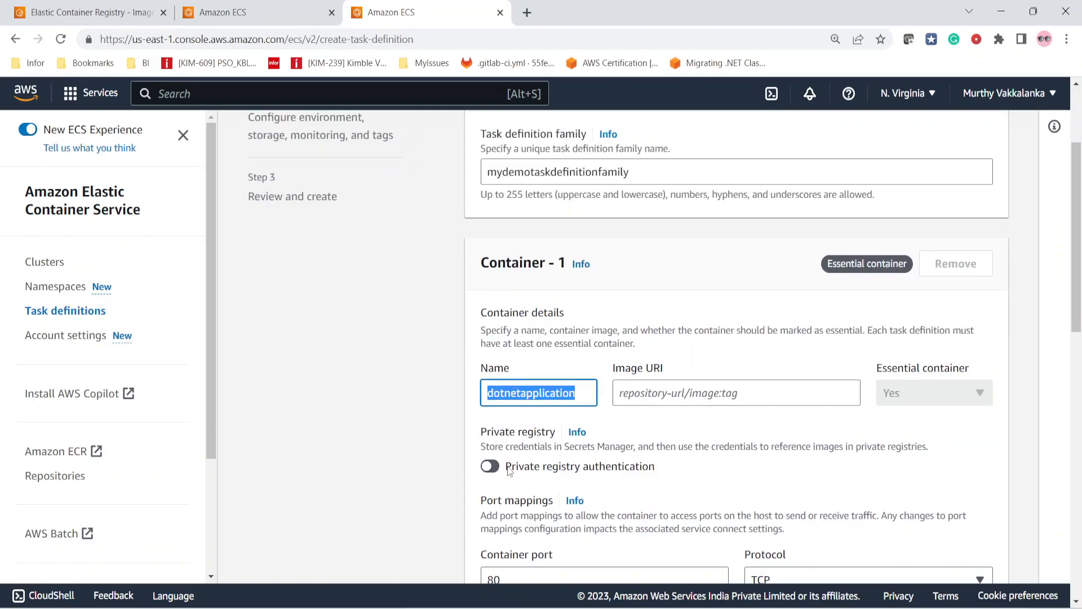
key(BackSpace)
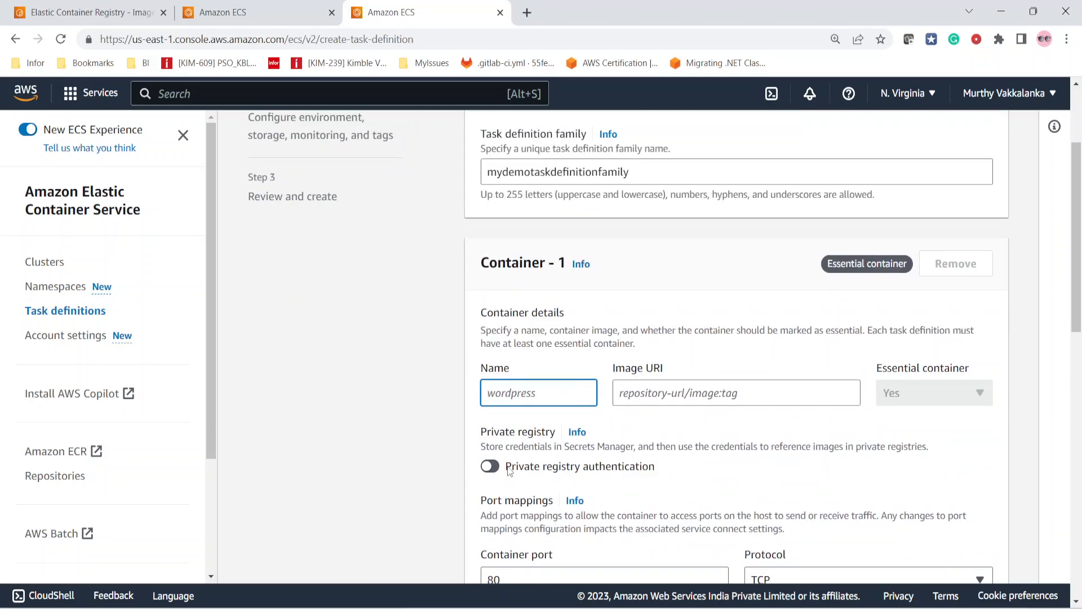
text(webapp)
Copy the URI of the latest image in the ECR mydemorepository and paste it as the webapp container's image URI.
click(652, 393)
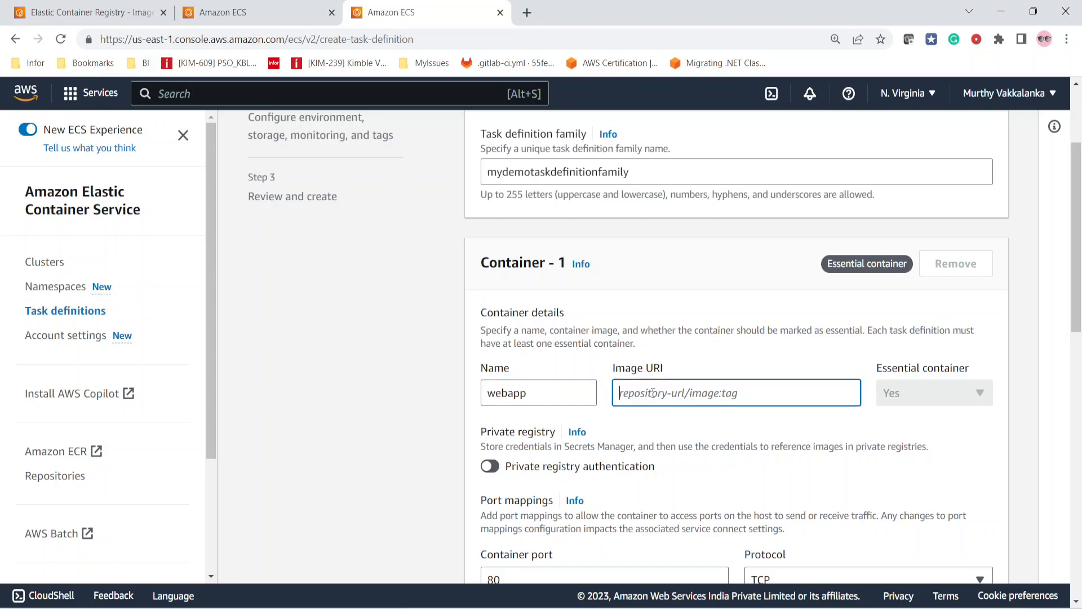
click(85, 13)
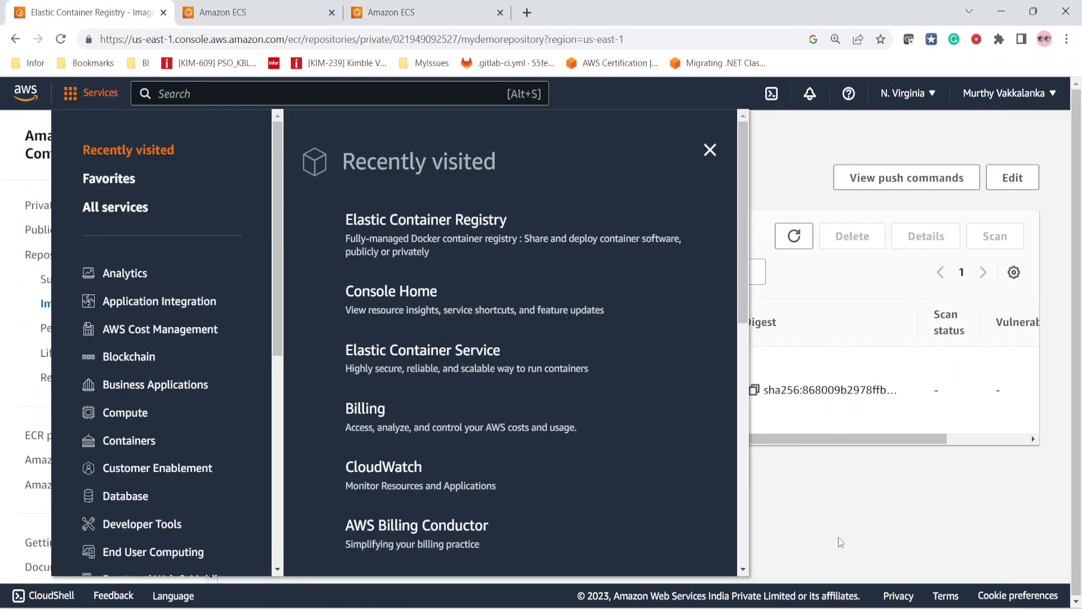
click(842, 544)
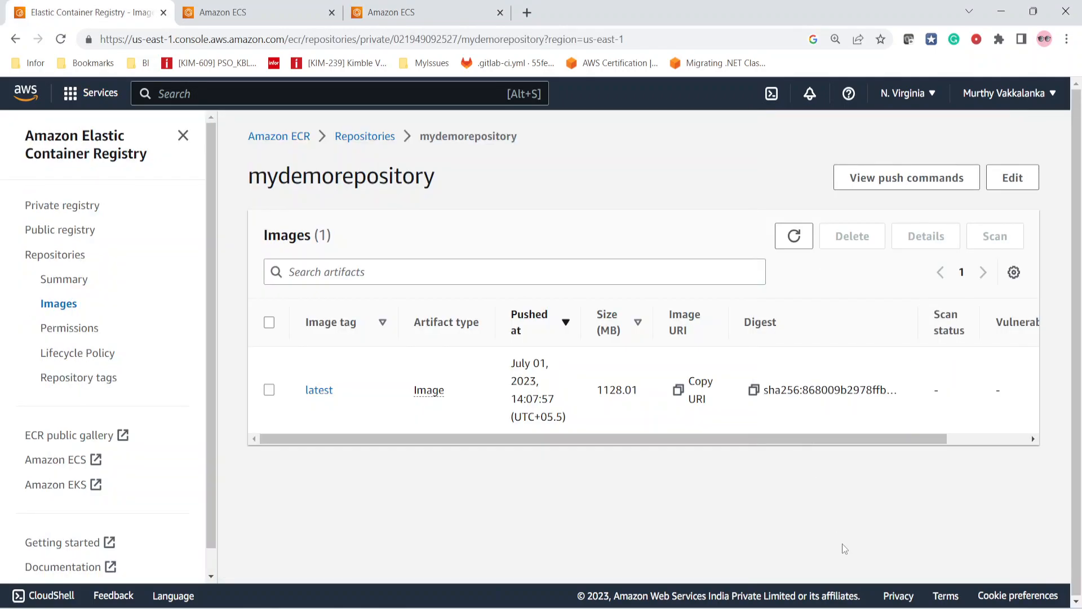
click(680, 392)
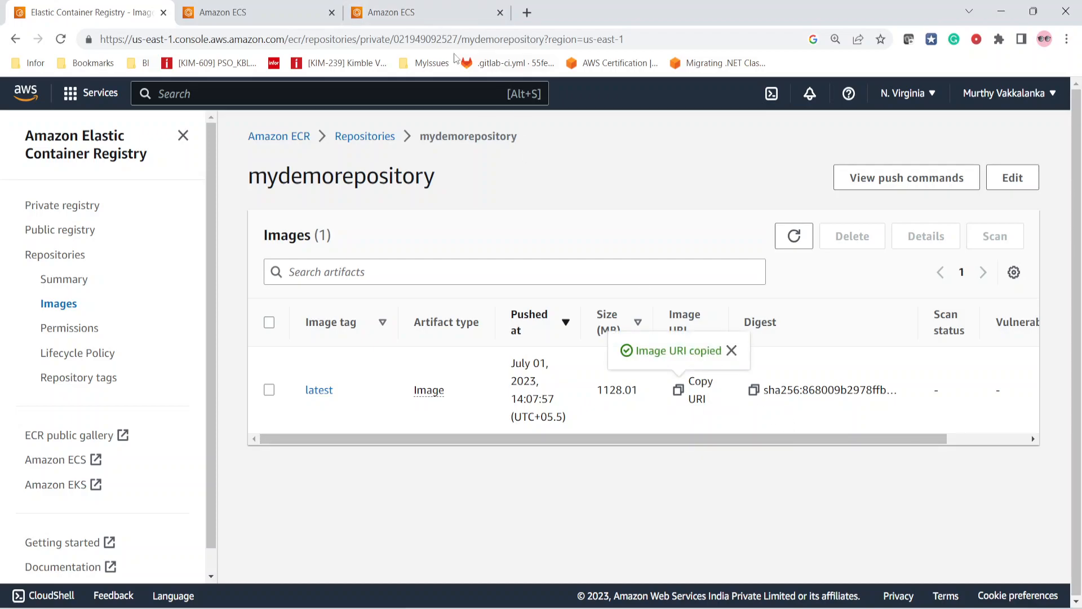
click(423, 12)
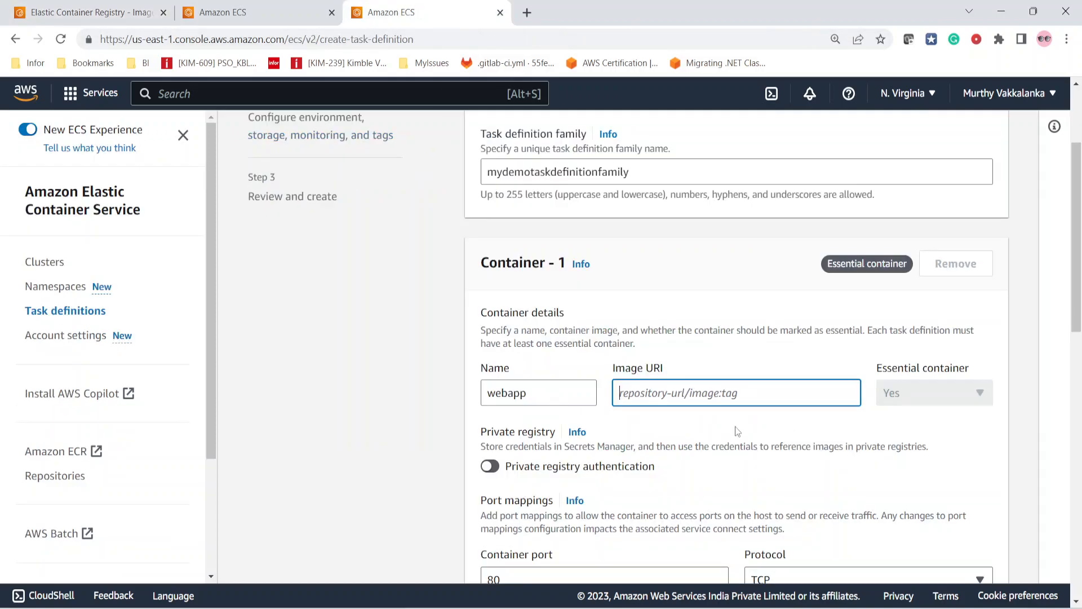
right_click(649, 397)
click(682, 278)
Accept the default port mapping and optional container settings, and advance to the environment, storage, monitoring, and tags configuration.
scroll(784, 508, down, 4)
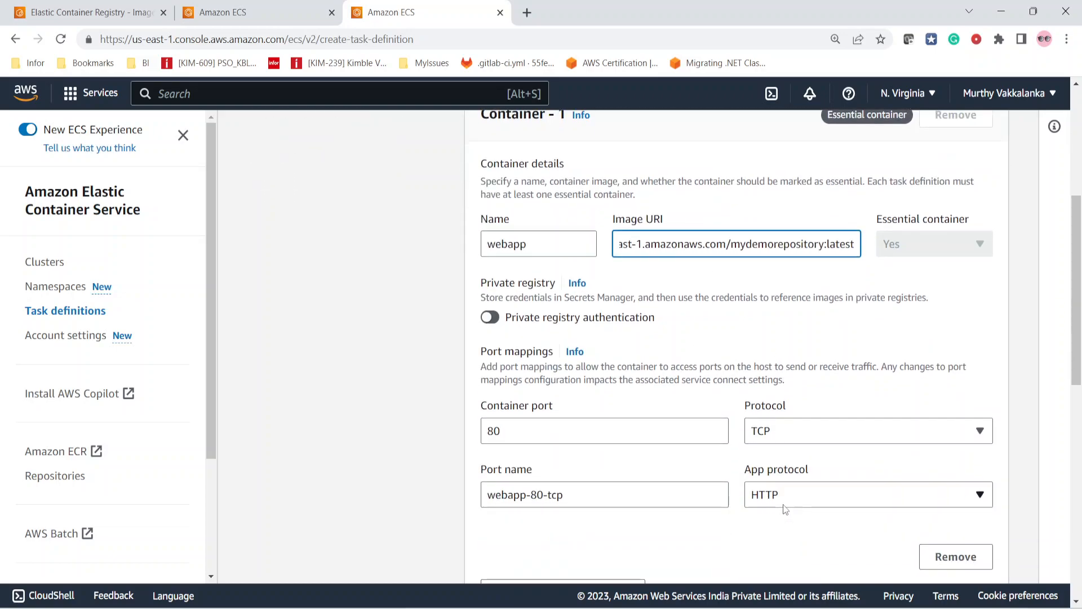
scroll(786, 509, down, 4)
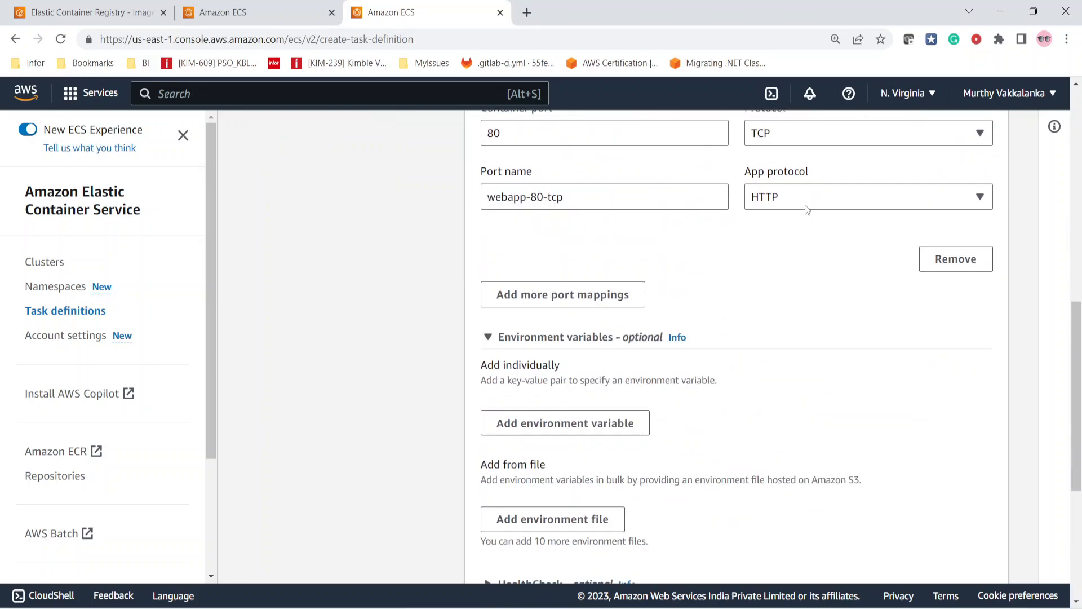
scroll(764, 437, down, 5)
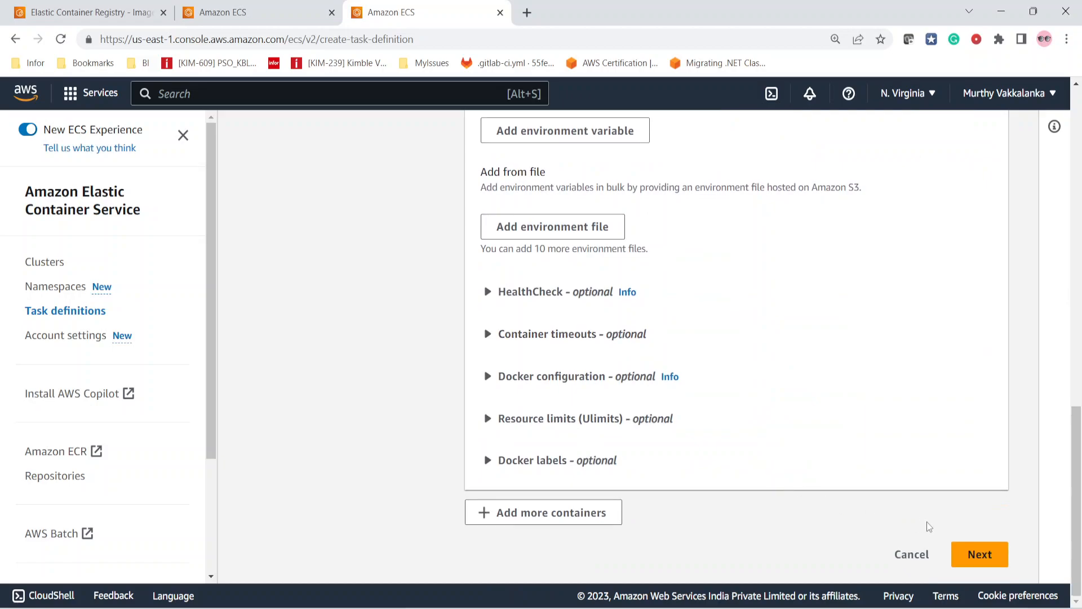
click(968, 554)
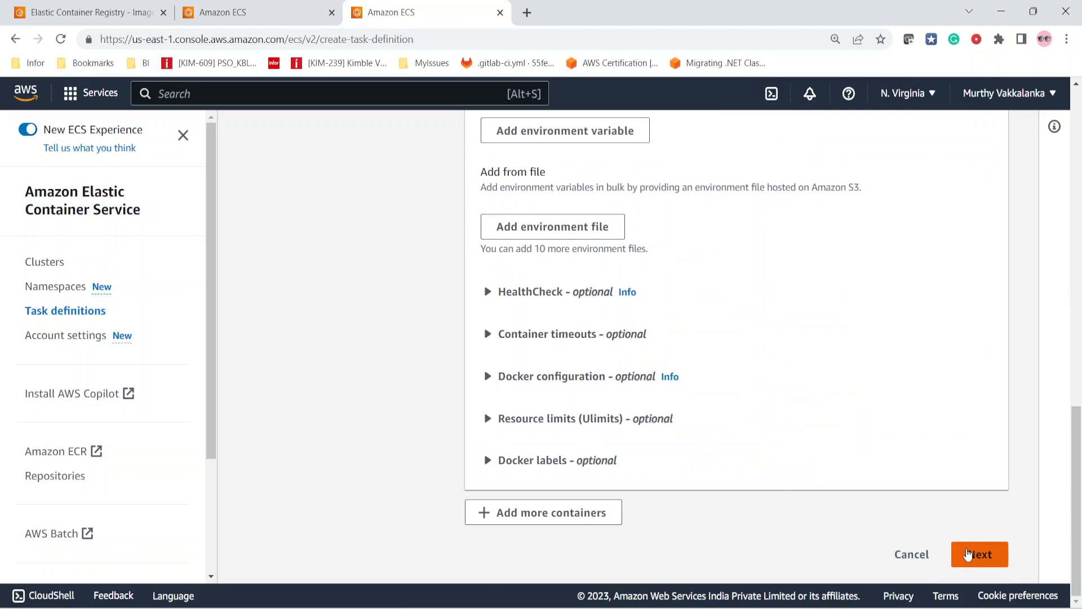
Continue to the environment configuration, keep AWS Fargate as the app environment, and set the operating system/architecture to Windows Server 2019 Core/X86_64.
click(968, 554)
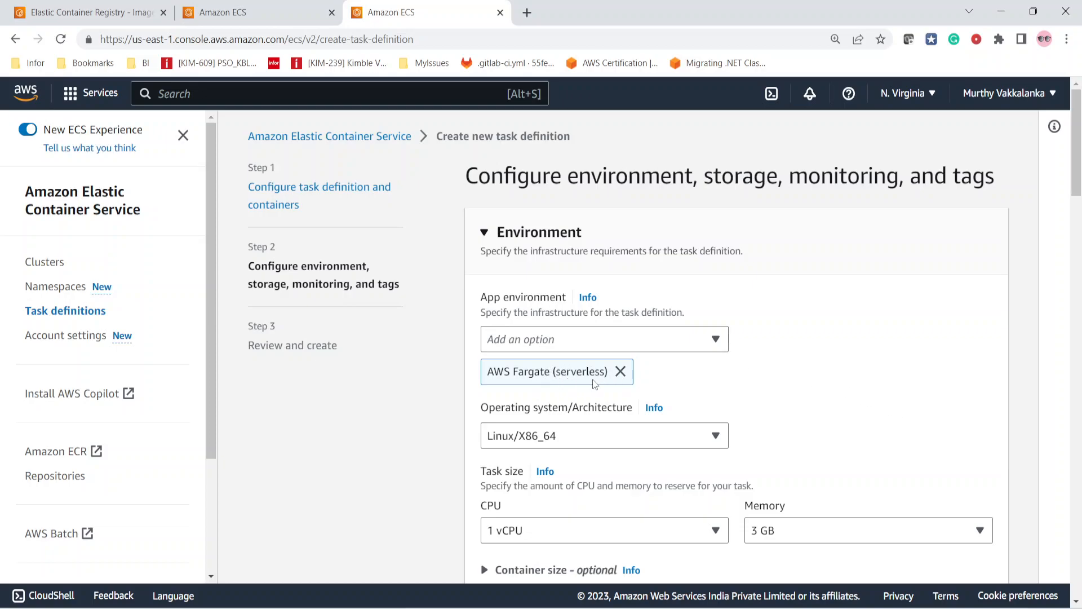
scroll(840, 405, down, 1)
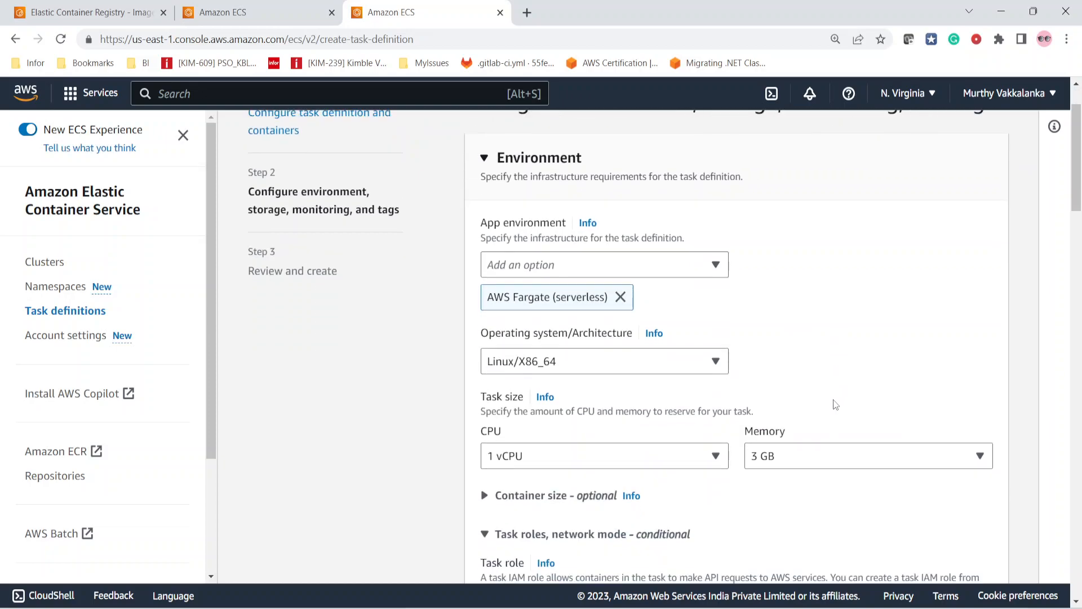
click(599, 262)
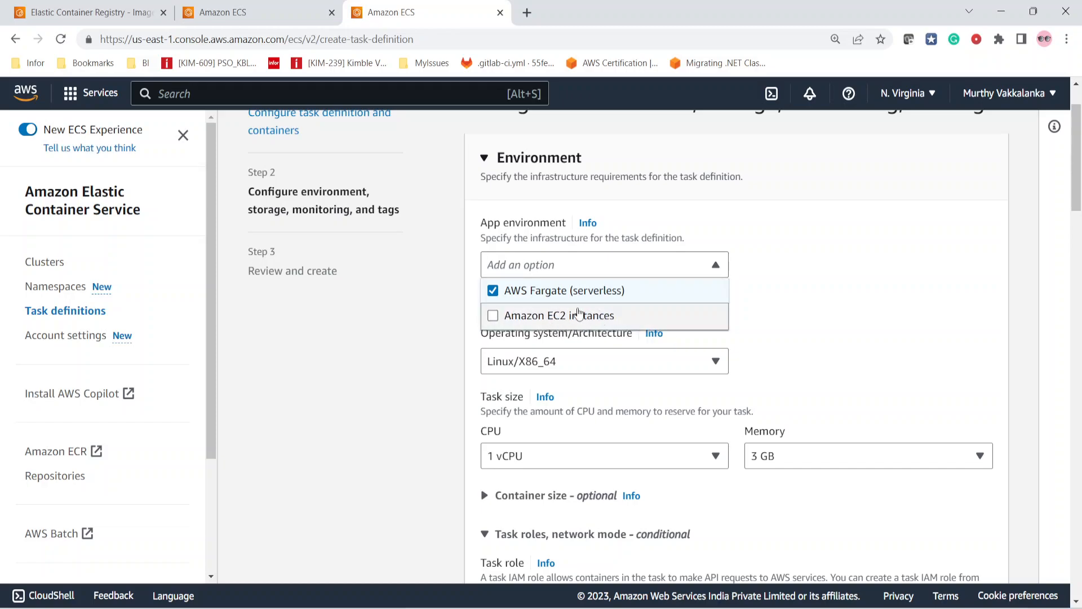
click(845, 315)
scroll(851, 345, down, 1)
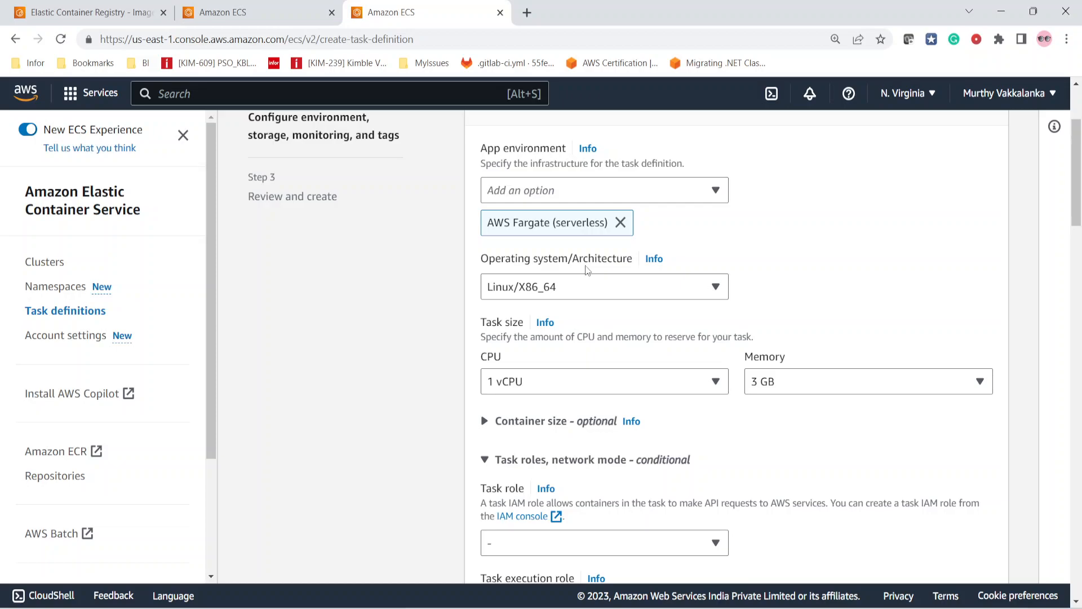
click(567, 291)
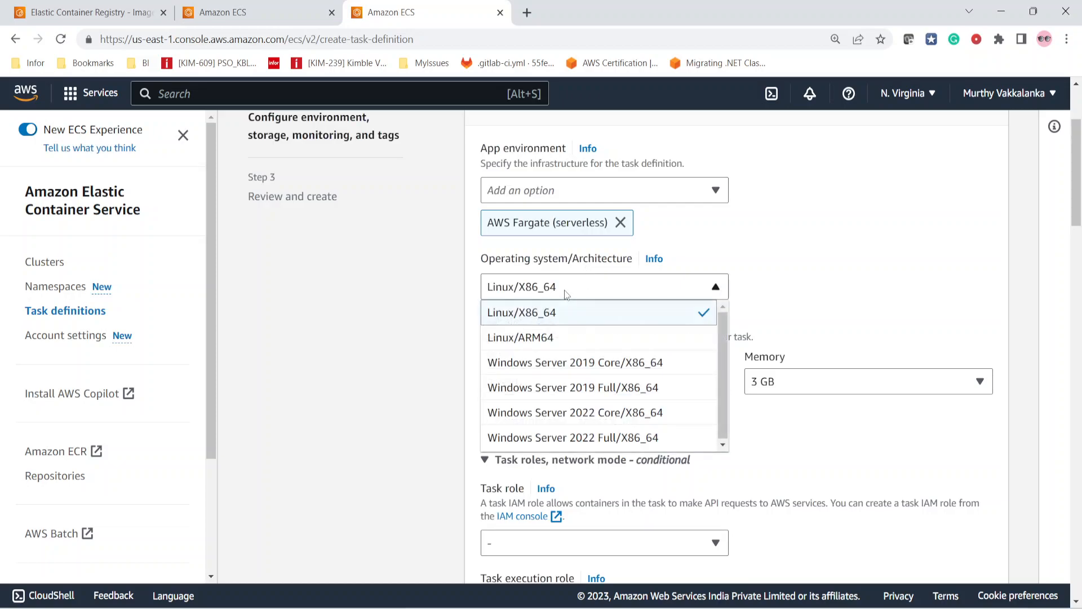
click(603, 365)
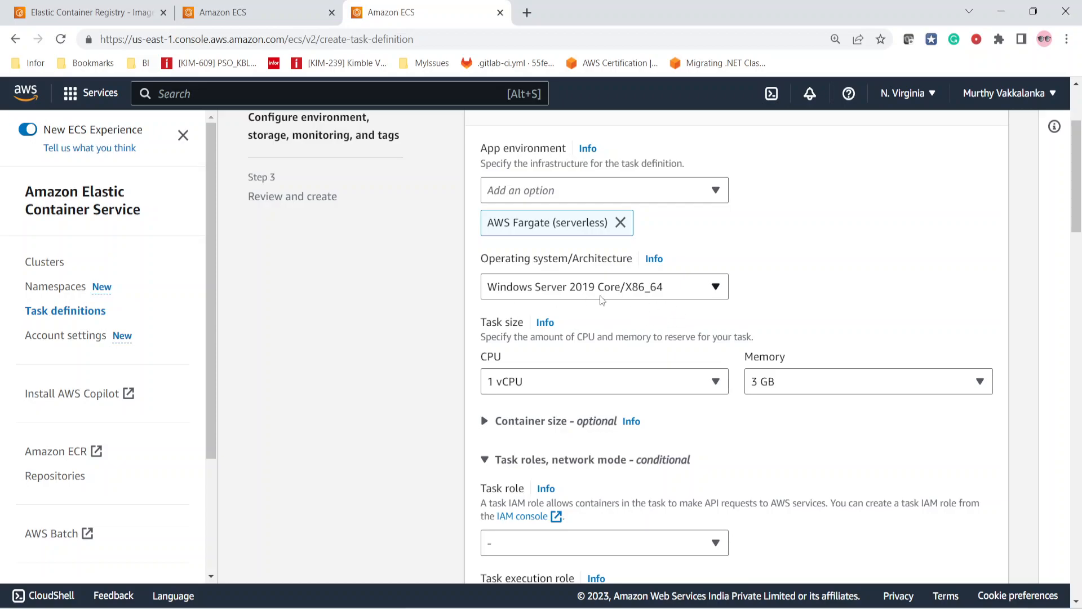
Set the task definition's task role to ecsTaskExecutionRole.
scroll(834, 523, down, 3)
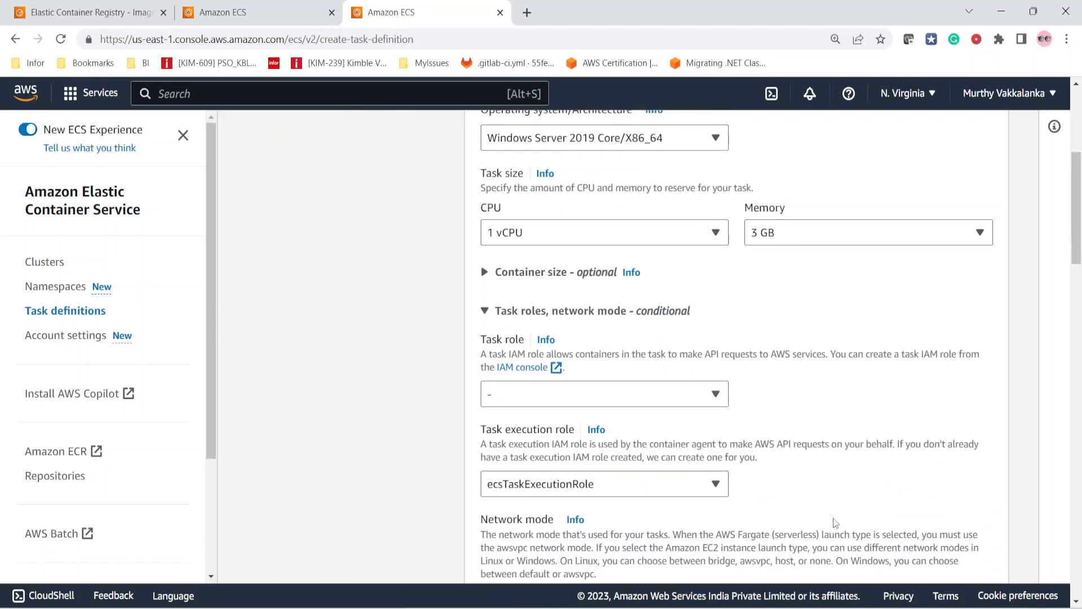
scroll(812, 407, down, 1)
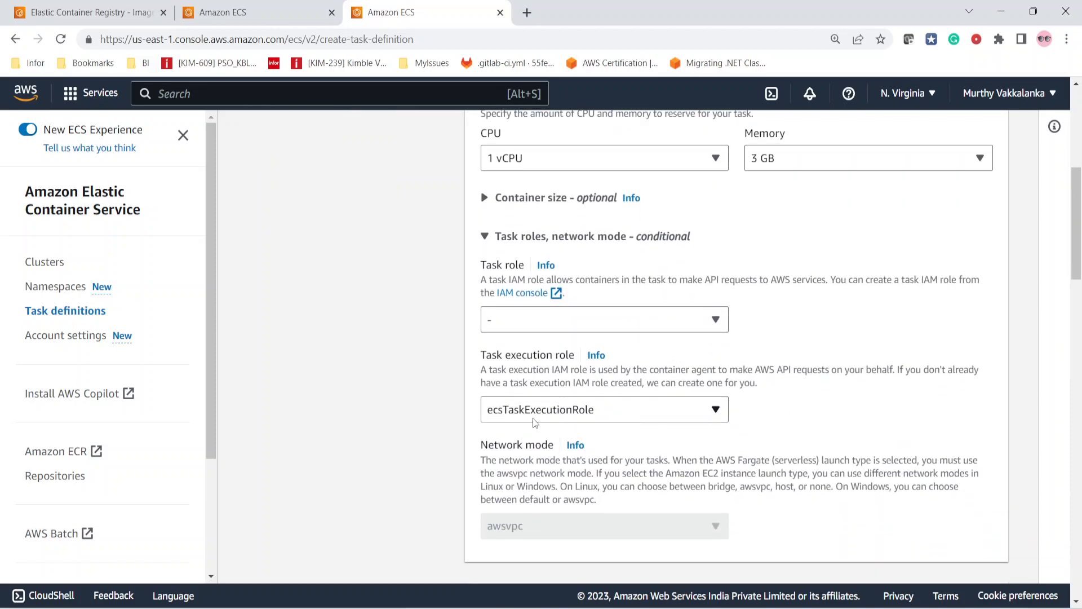
click(539, 329)
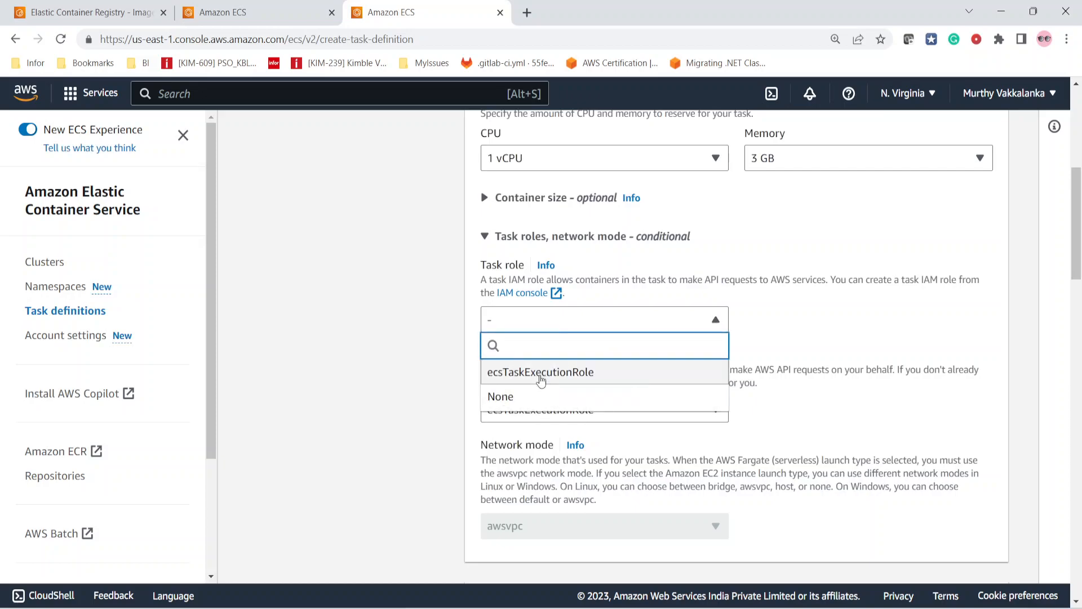
click(541, 373)
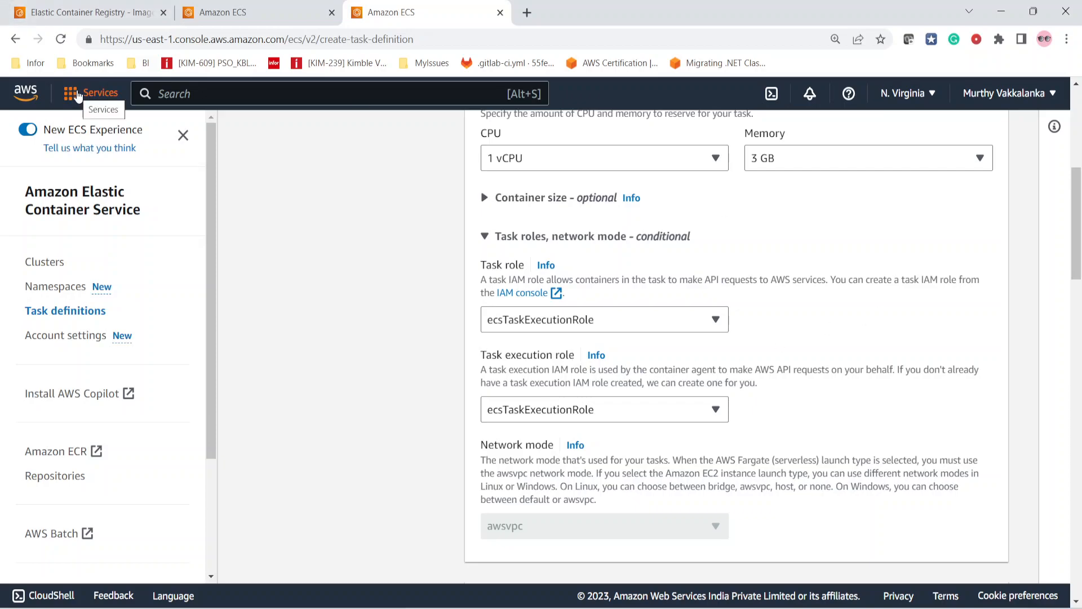
Open the IAM console in a separate browser tab and go to its list of roles.
click(80, 97)
scroll(395, 429, down, 6)
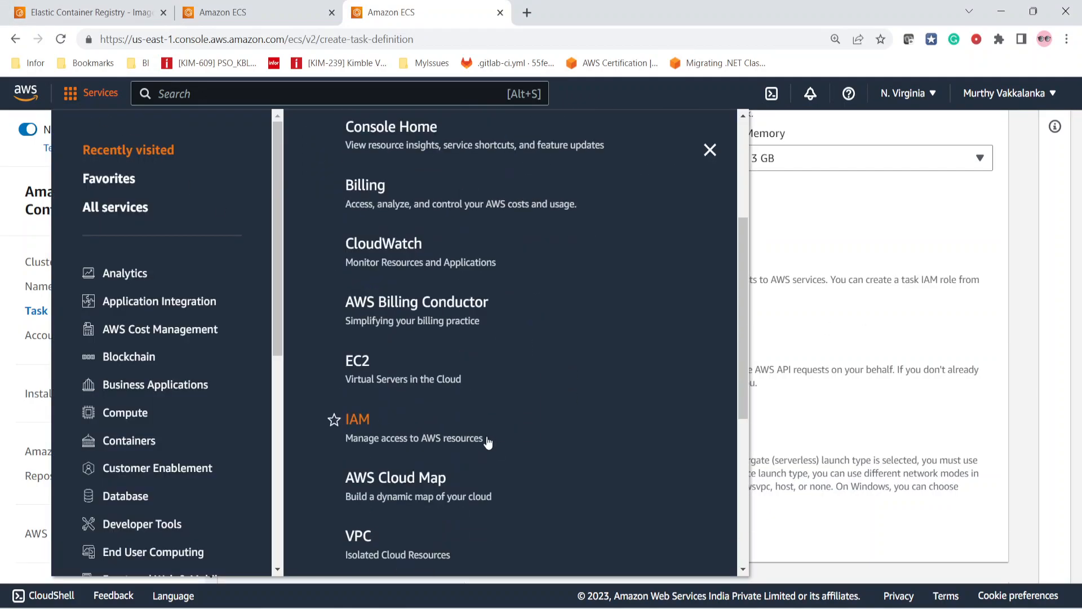
scroll(366, 348, down, 1)
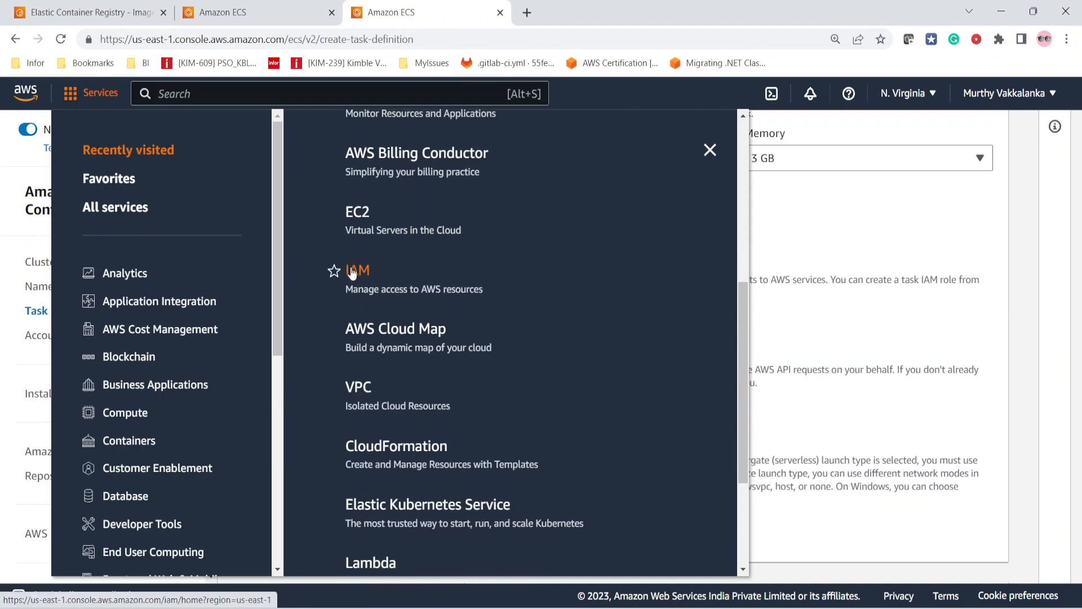
ctrl+click(352, 273)
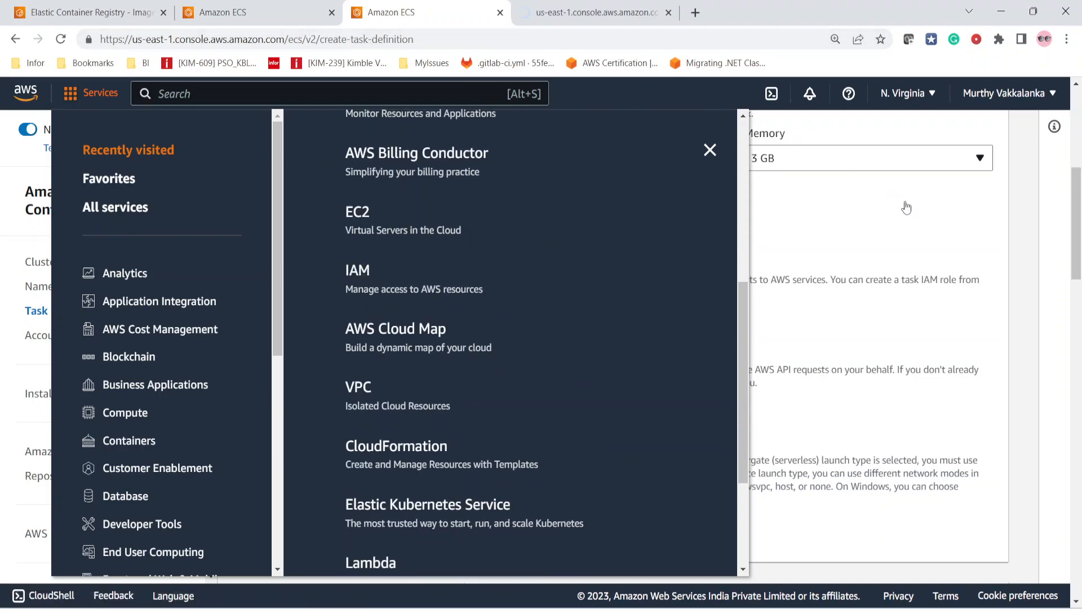
click(914, 210)
click(914, 211)
click(913, 210)
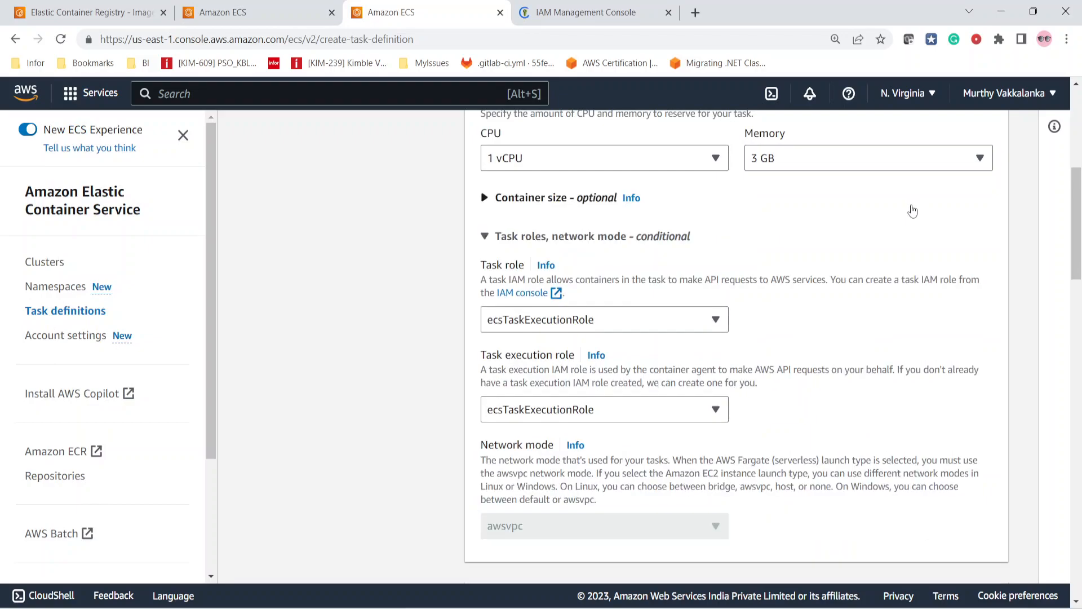
click(592, 13)
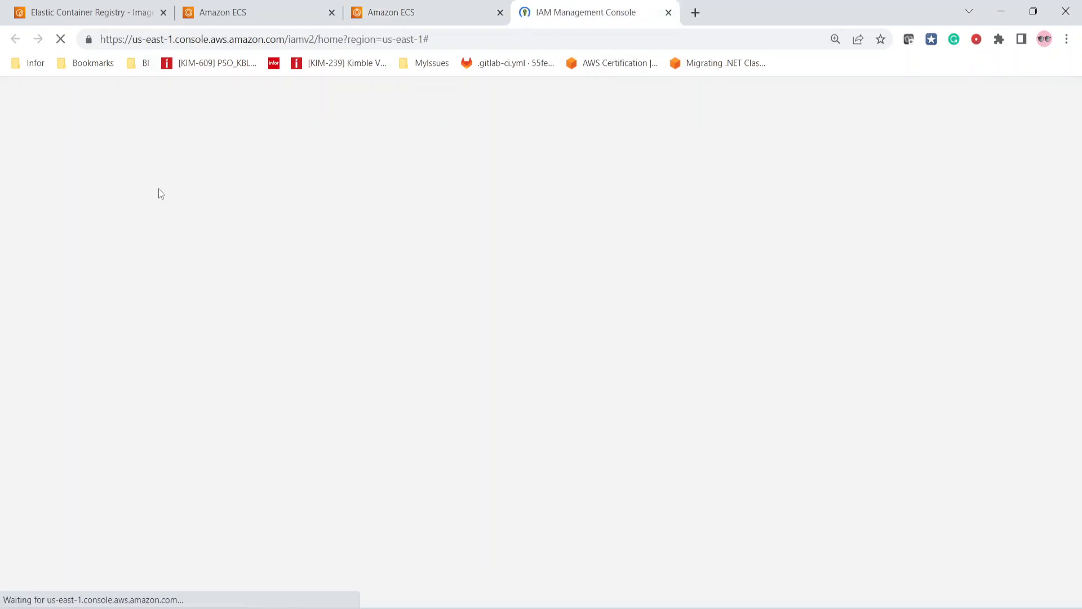
click(401, 10)
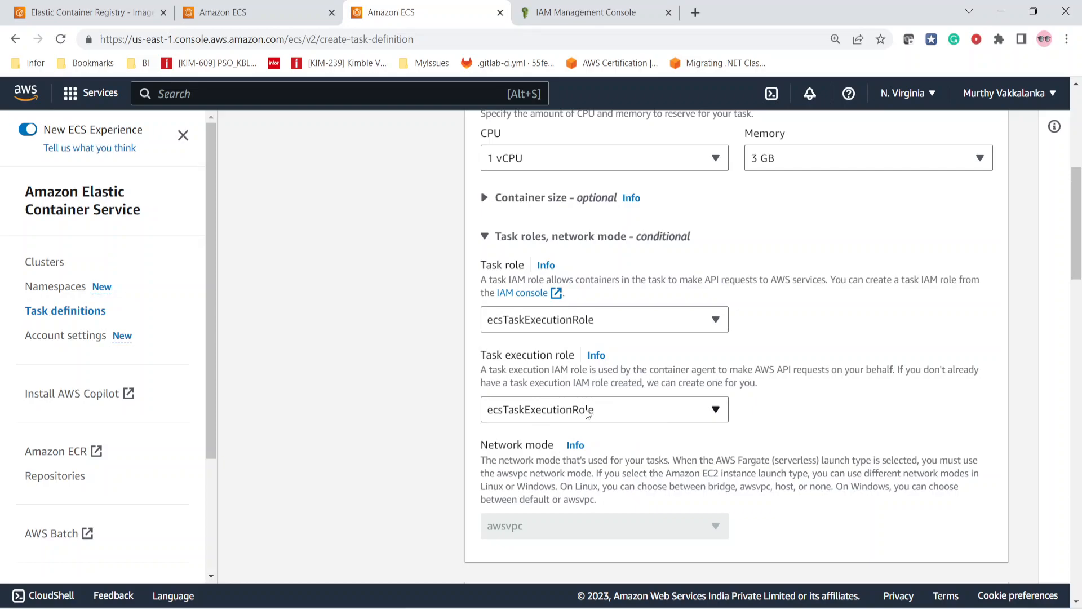
click(571, 7)
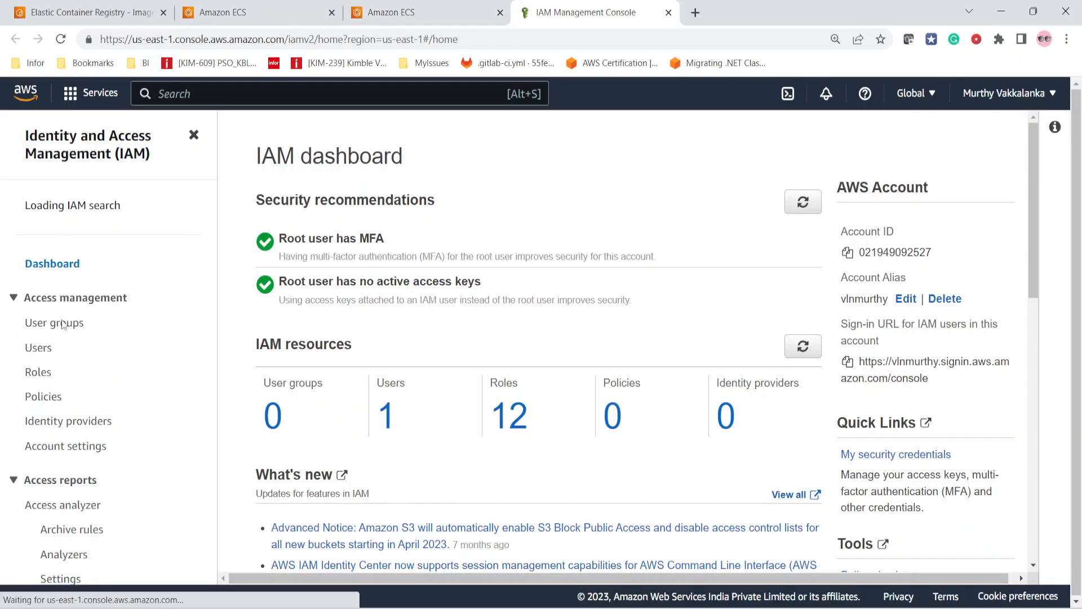
click(36, 378)
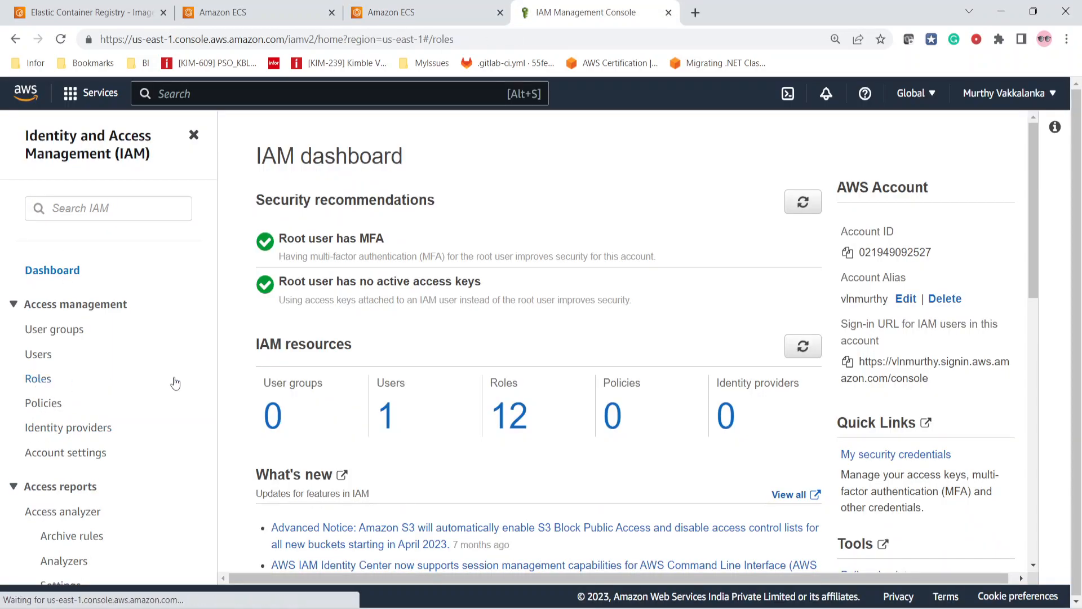
Clear the role search filter and open ecsTaskExecutionRole to examine its attached permissions policies.
text(InforPCM)
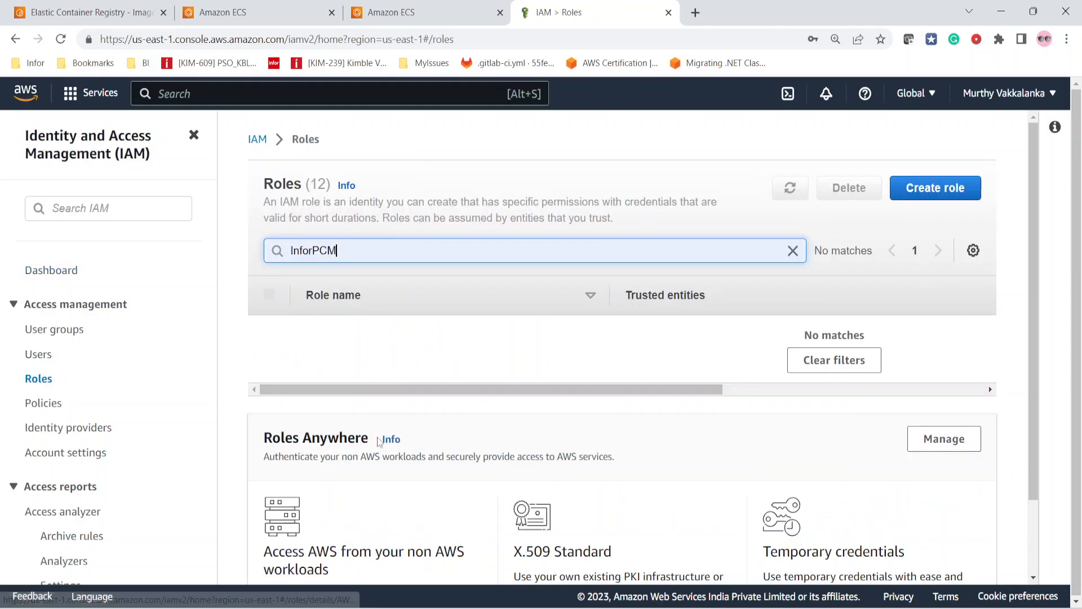
click(793, 250)
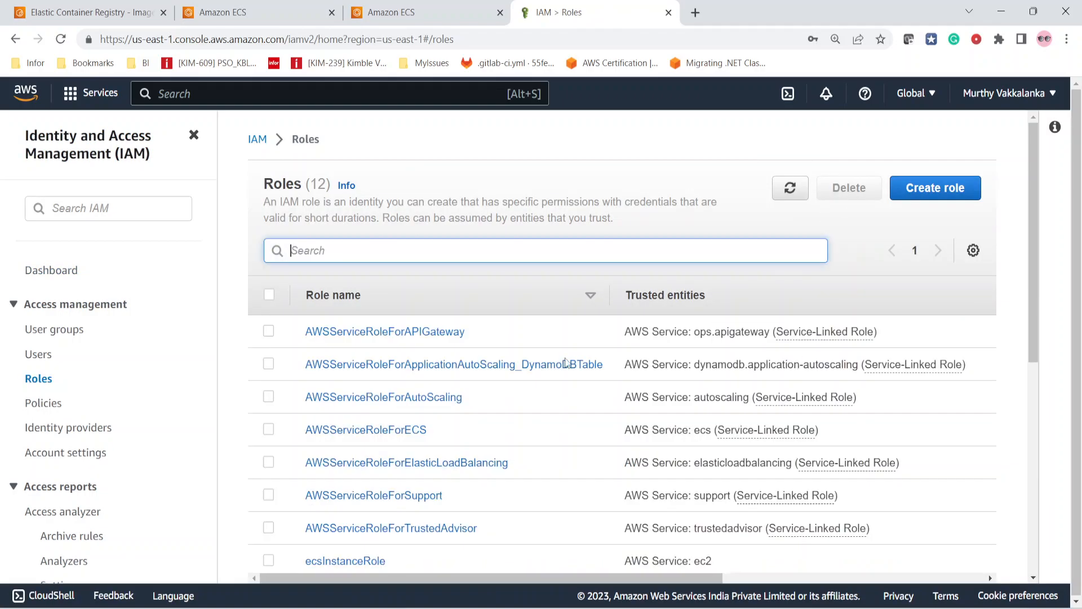
scroll(473, 431, down, 3)
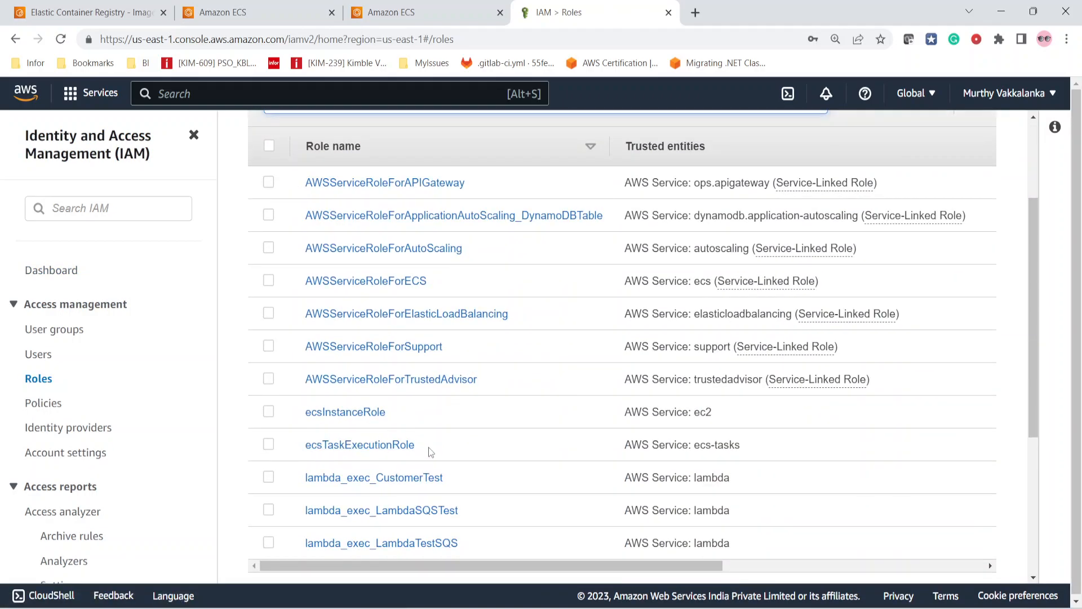
click(353, 445)
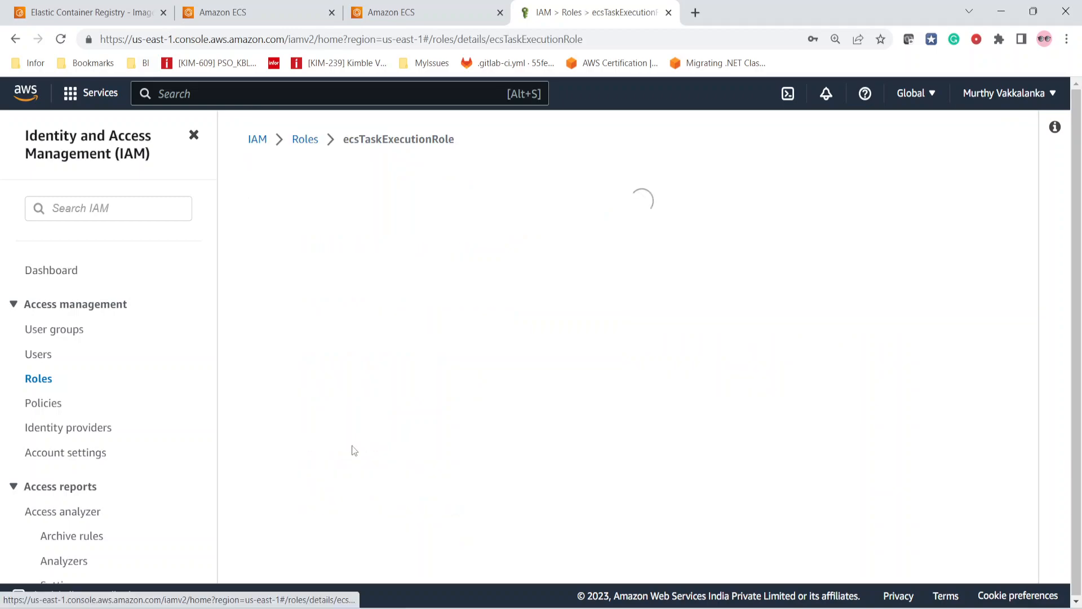
scroll(344, 451, down, 4)
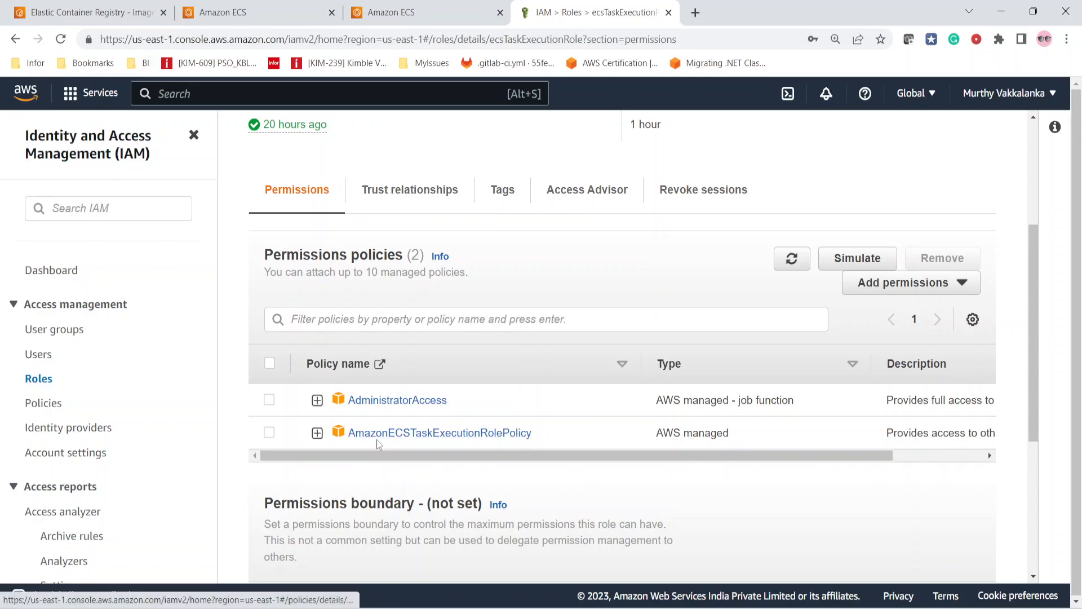
drag(540, 455, 631, 457)
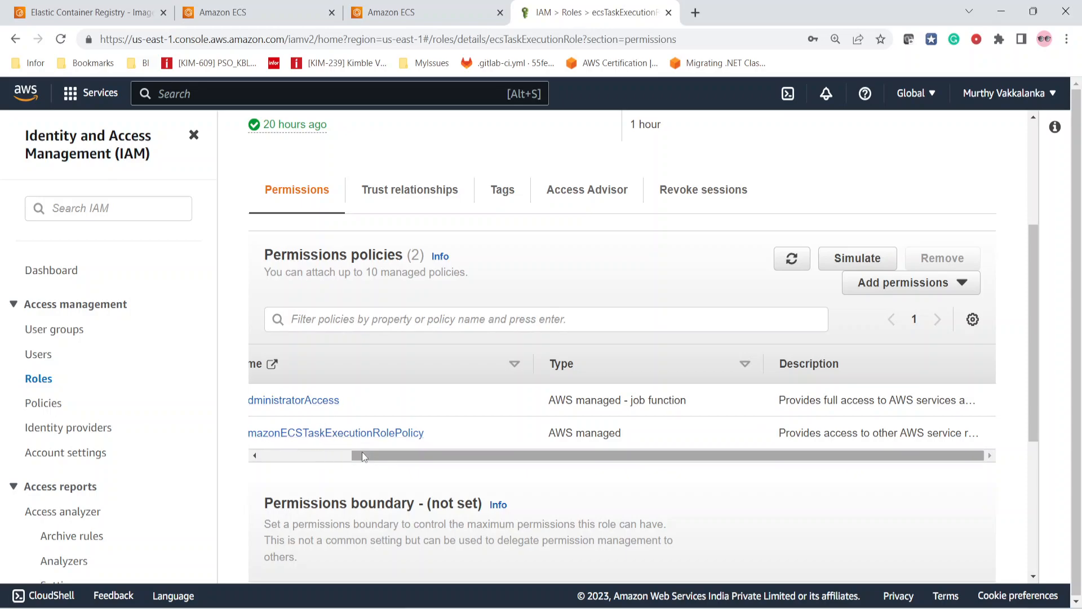
drag(357, 456, 263, 457)
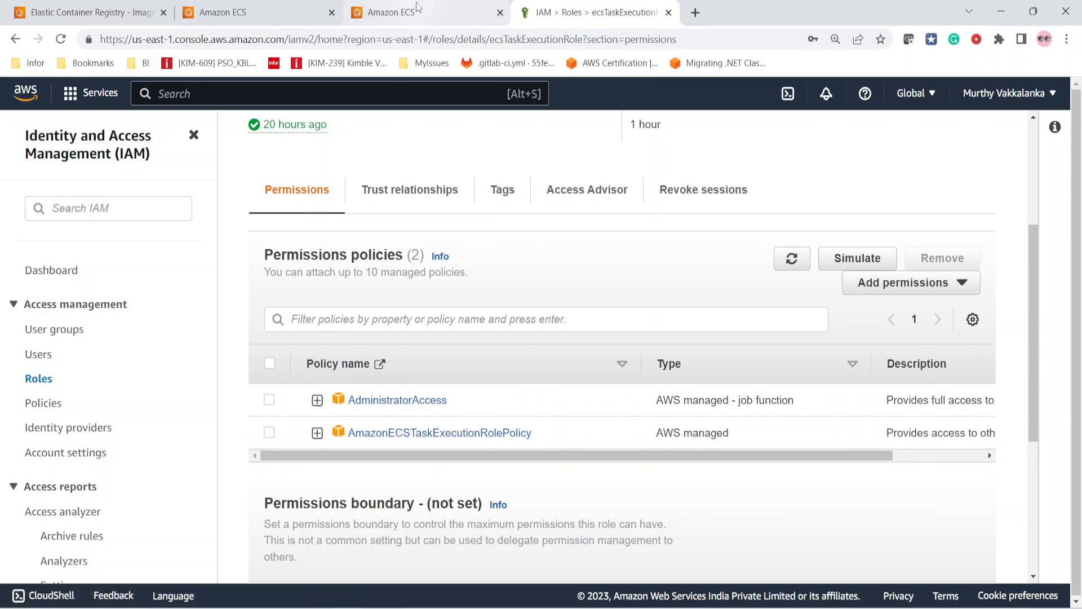
mouse_move(418, 7)
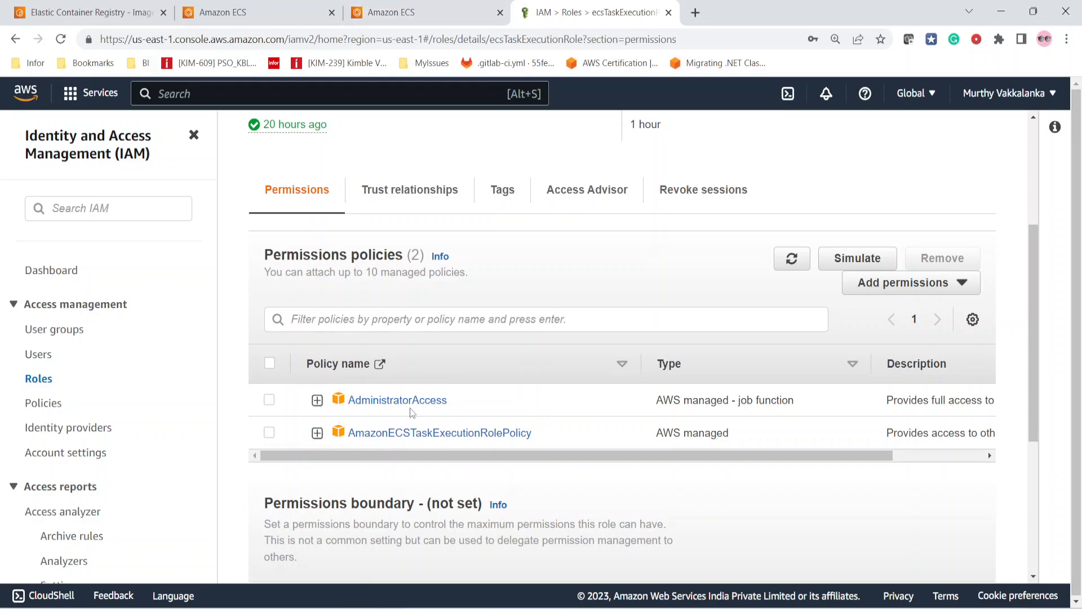
Return to the task definition, accept the default network mode, storage and log collection settings, and advance to the review.
click(412, 12)
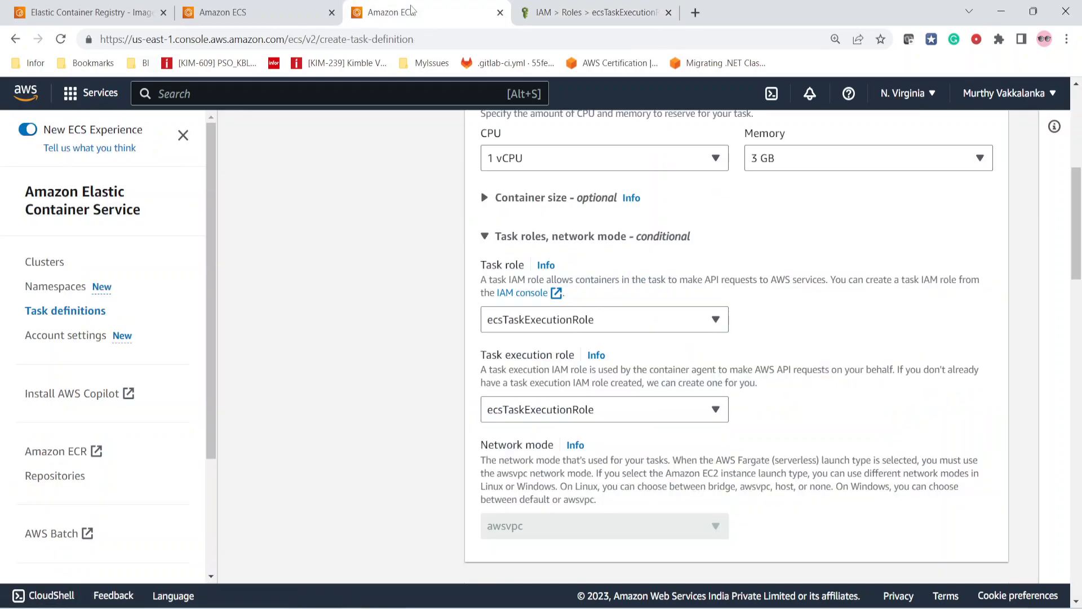
scroll(522, 456, down, 1)
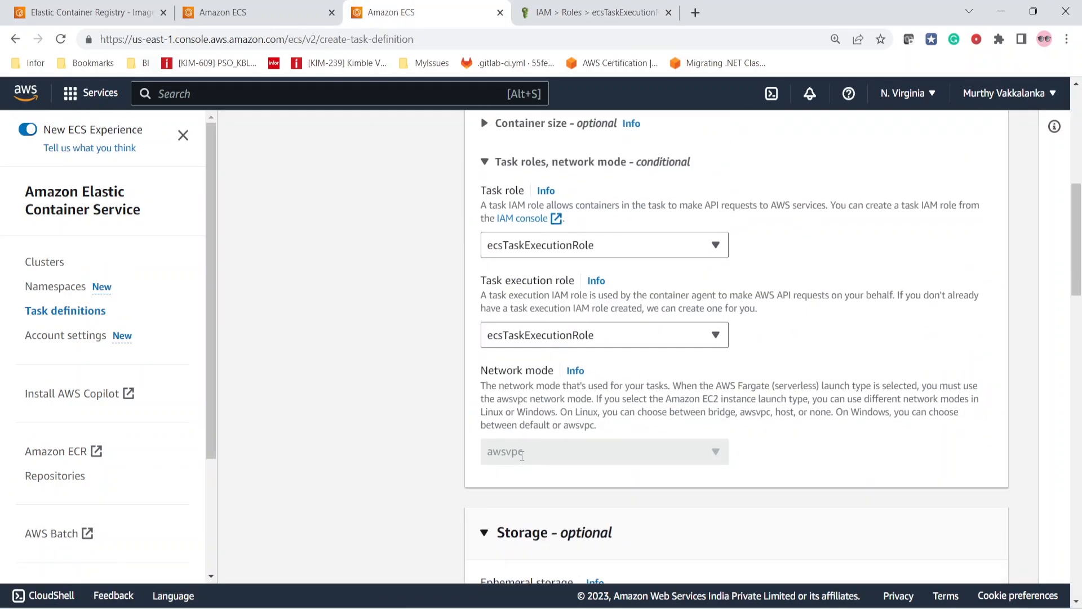
scroll(498, 464, down, 5)
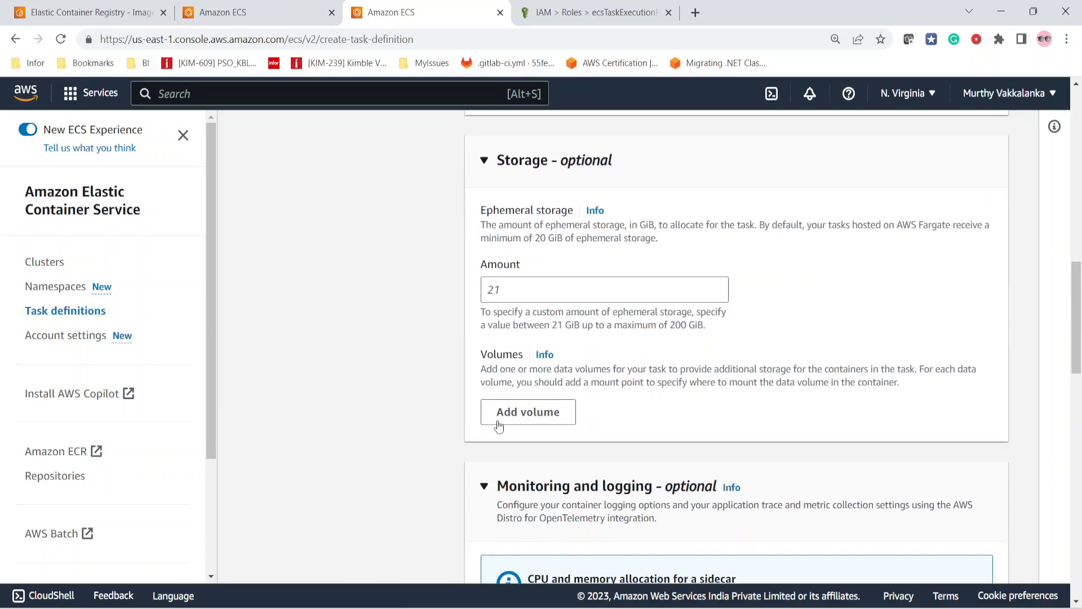
scroll(498, 426, down, 9)
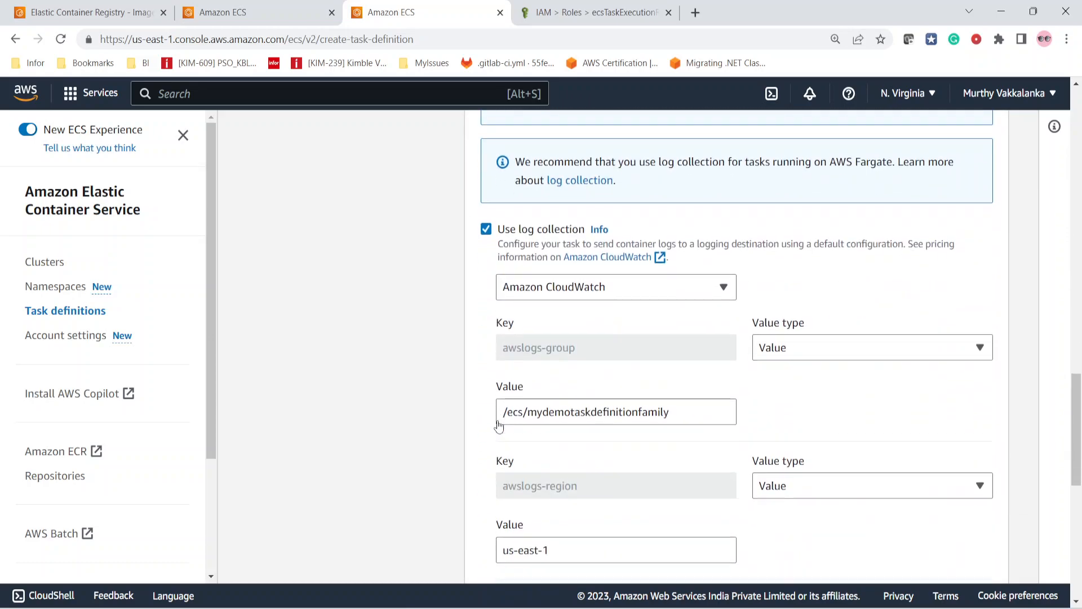
scroll(498, 420, down, 5)
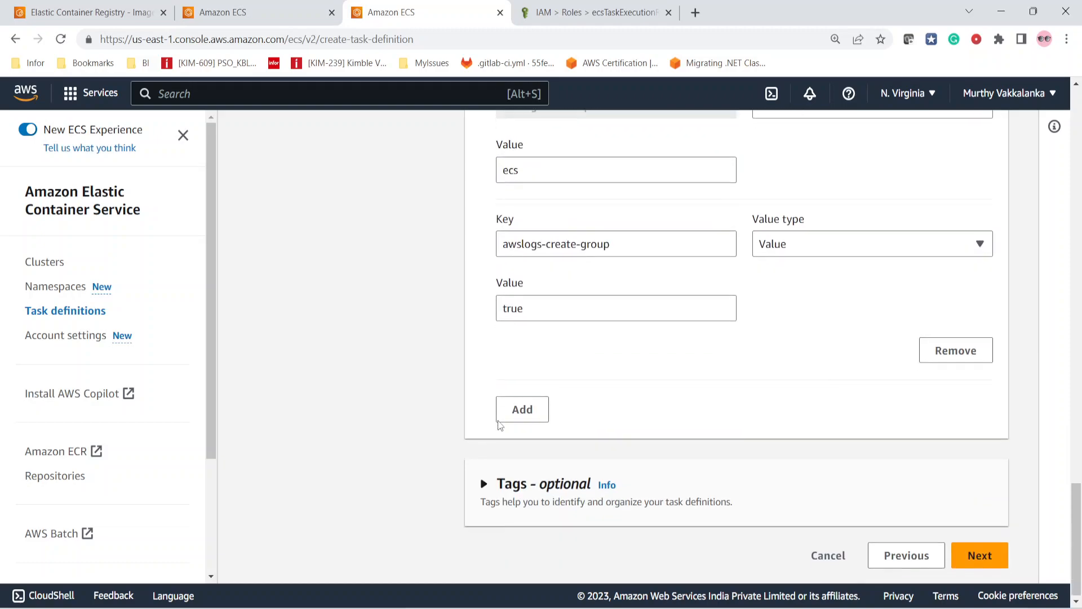
click(985, 556)
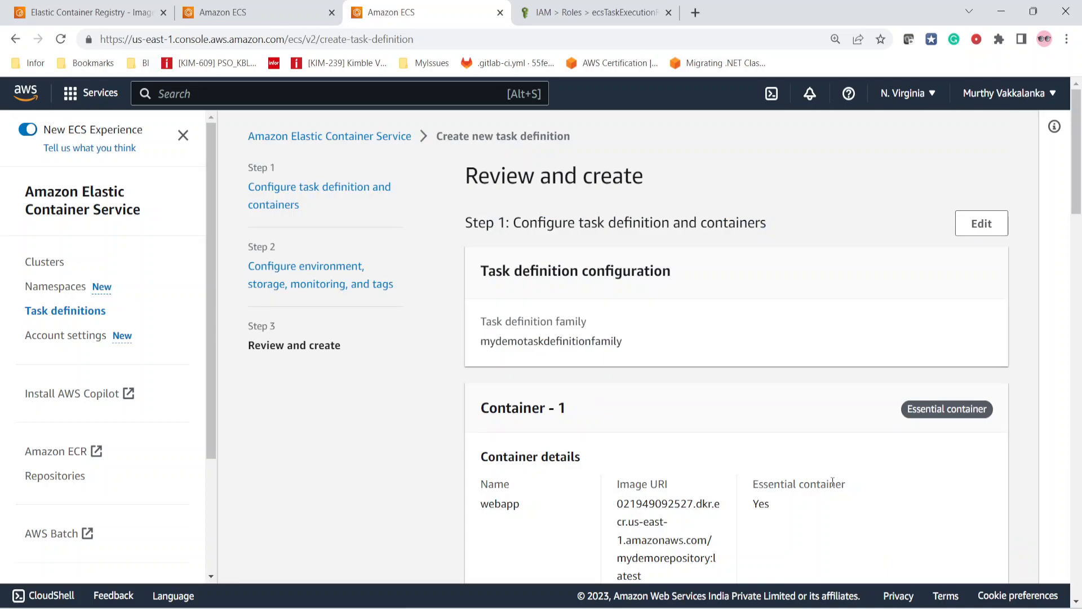
Review the container and environment settings of mydemotaskdefinitionfamily and create the task definition.
scroll(832, 482, down, 5)
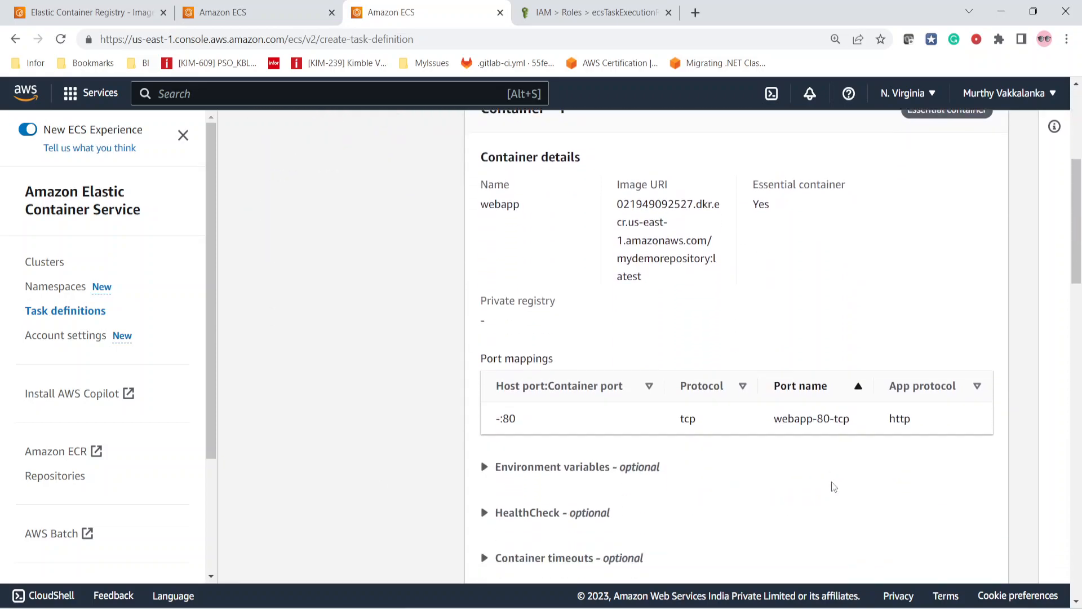
scroll(830, 484, up, 7)
scroll(629, 282, down, 6)
scroll(646, 377, down, 10)
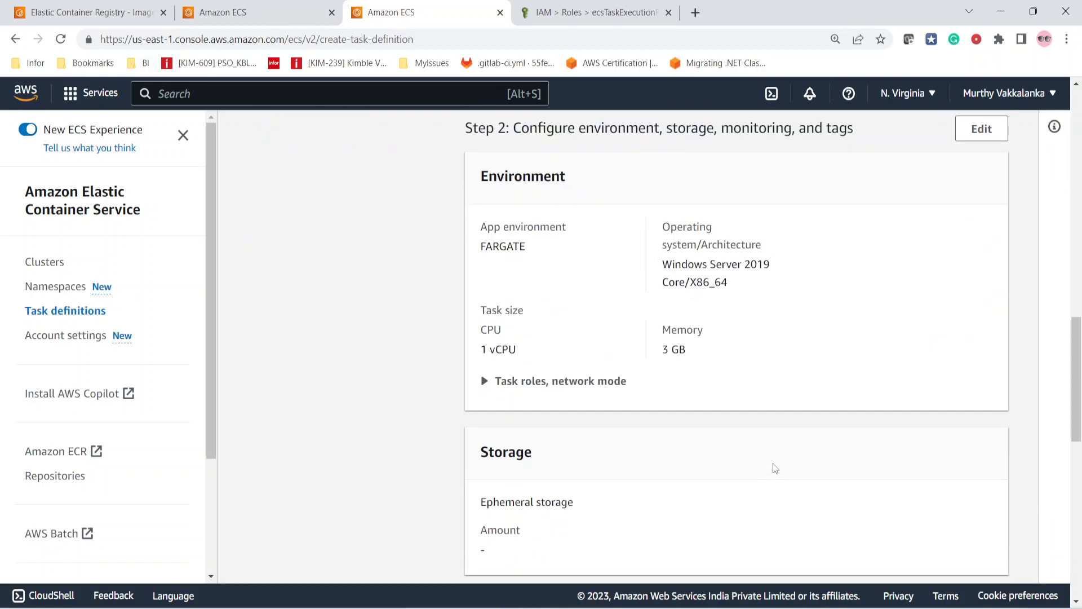
scroll(775, 468, down, 11)
click(969, 551)
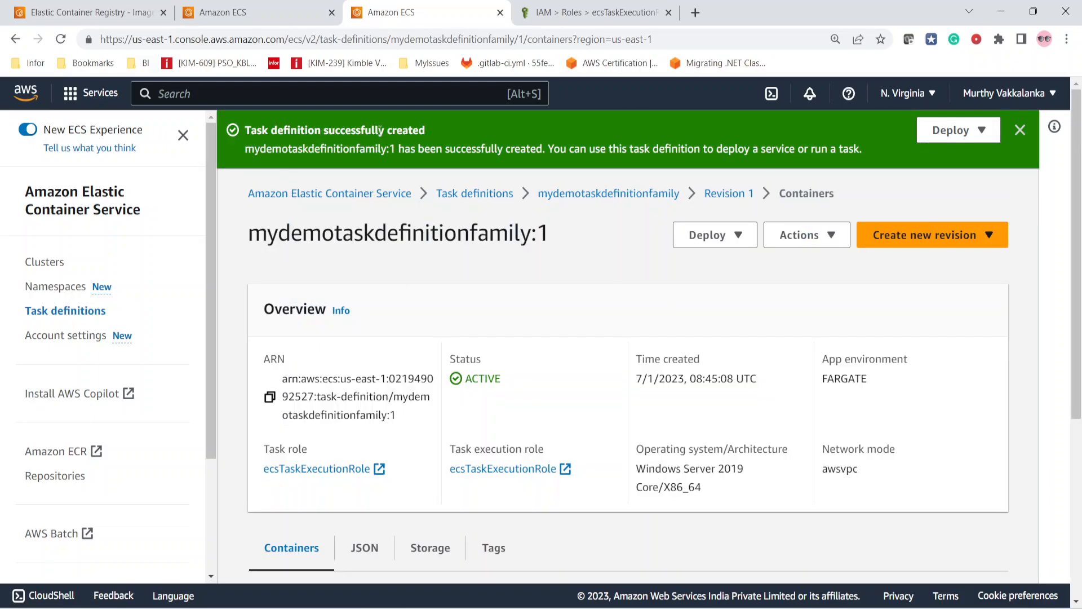
Open mydemodotnetcluster from the ECS cluster list and start running a new task in it.
click(319, 12)
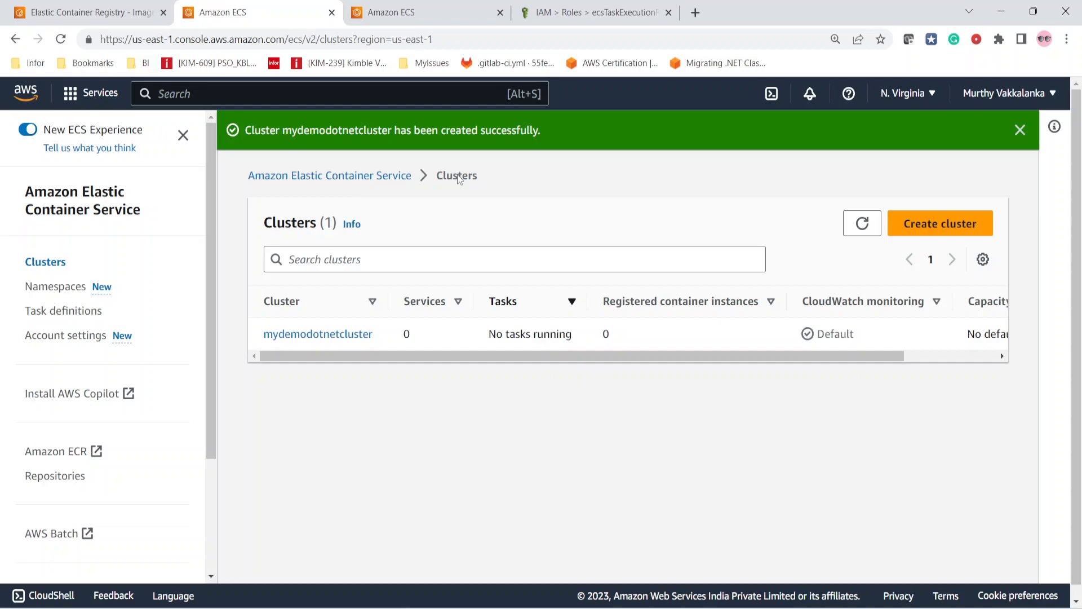
click(302, 336)
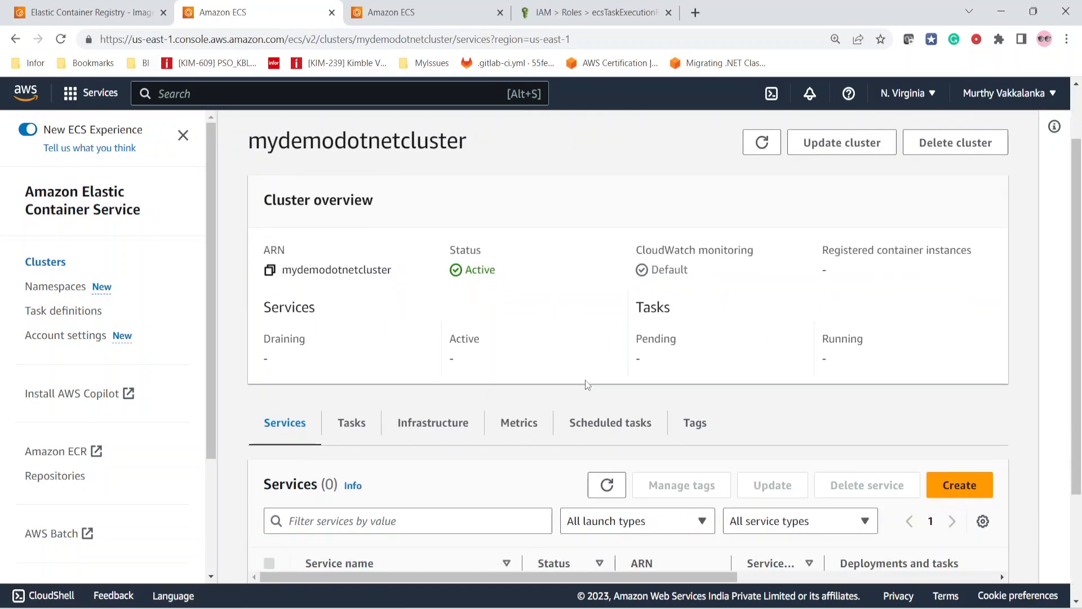
scroll(585, 382, down, 1)
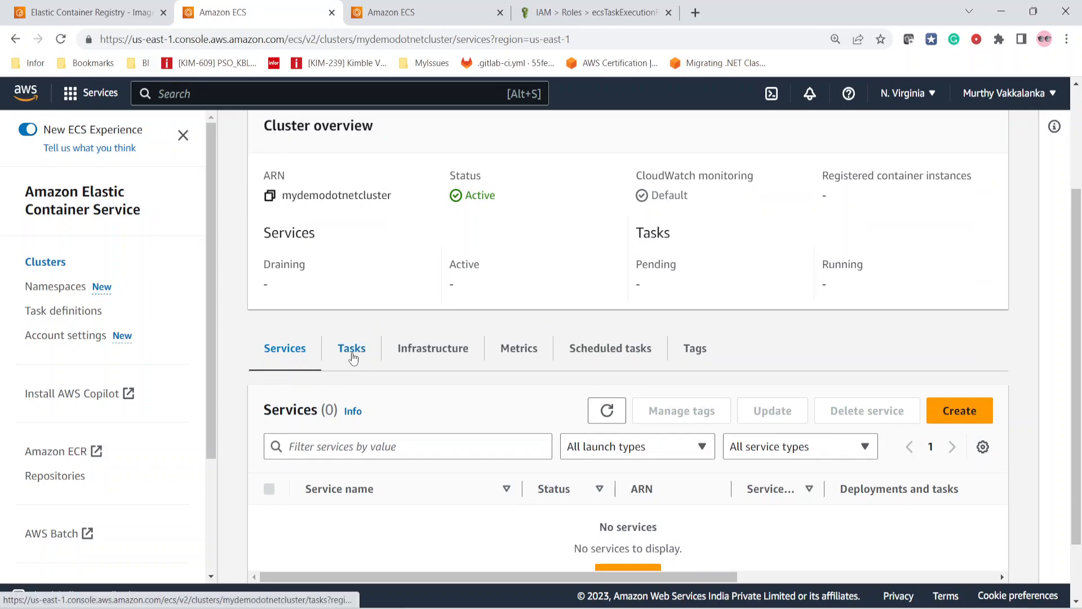
click(353, 359)
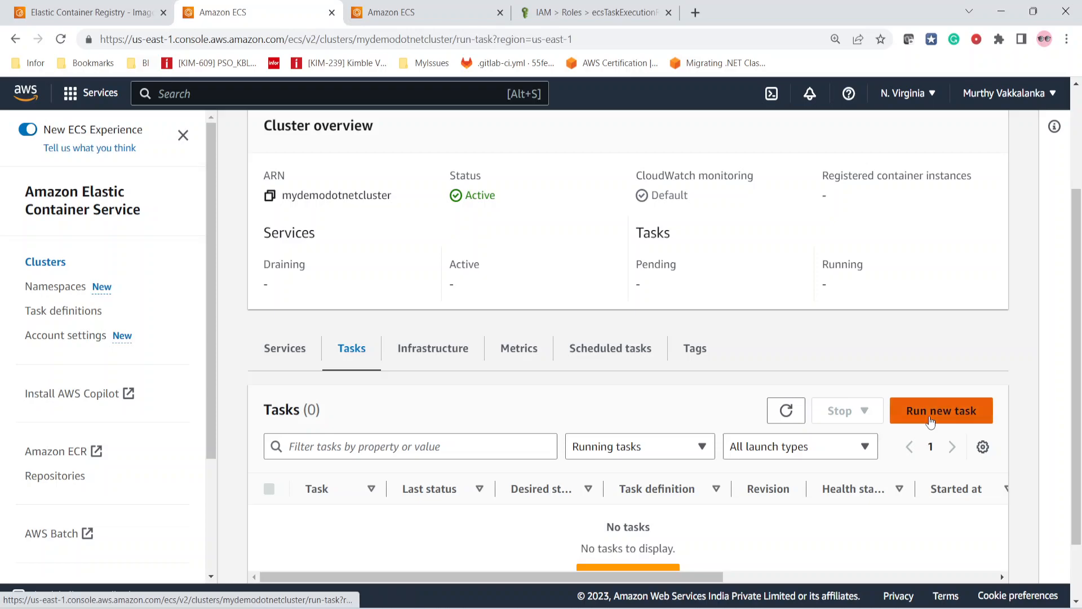
click(930, 420)
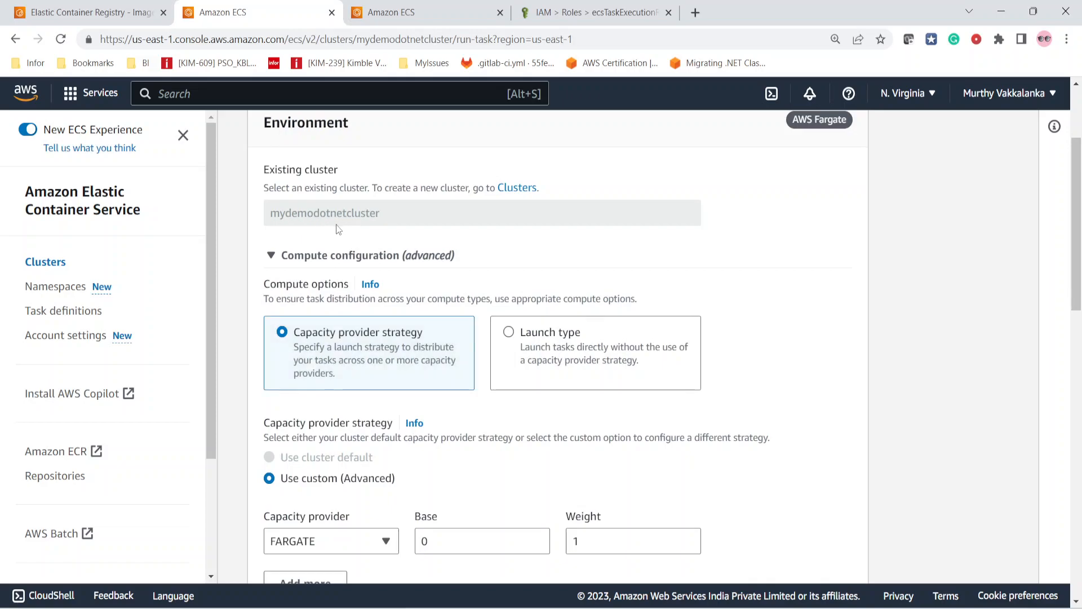
Keep the FARGATE capacity provider and Task application type, and choose mydemotaskdefinitionfamily as the task definition family.
scroll(417, 332, down, 3)
scroll(417, 332, down, 1)
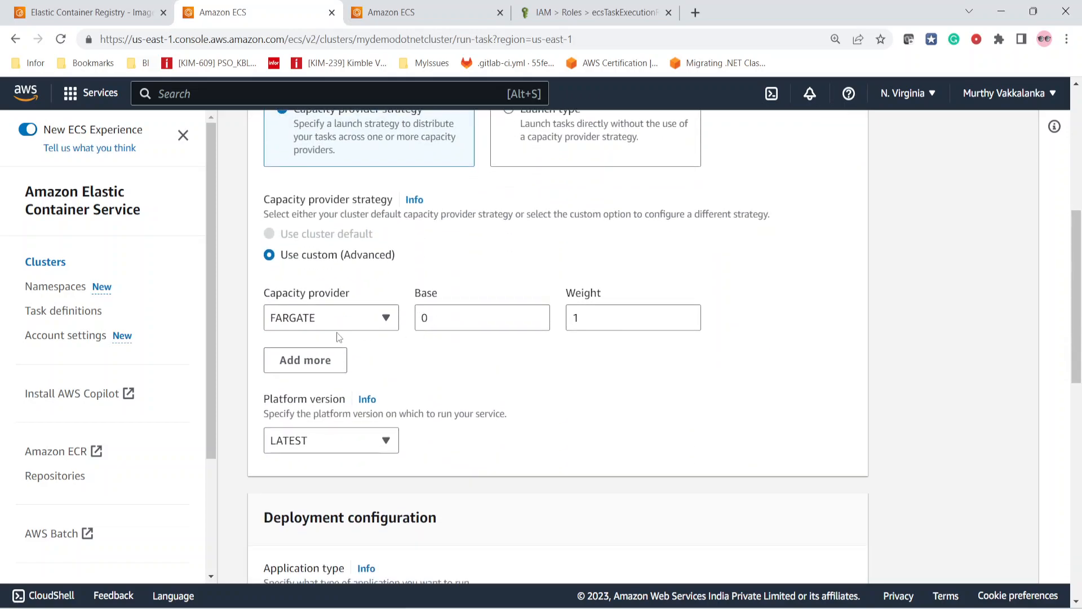
scroll(387, 374, down, 1)
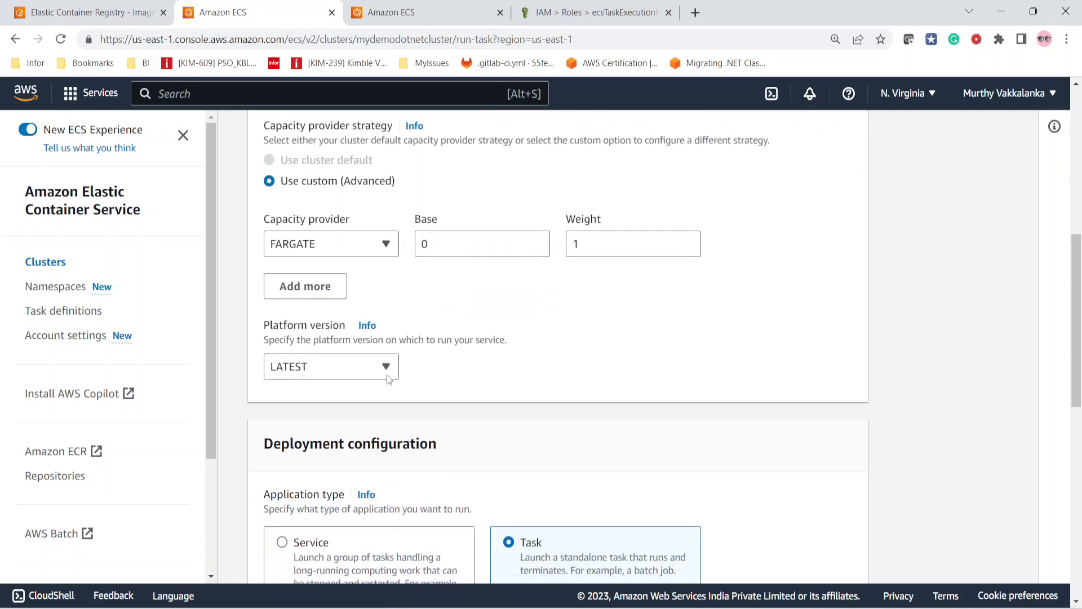
scroll(475, 367, down, 2)
scroll(475, 366, down, 3)
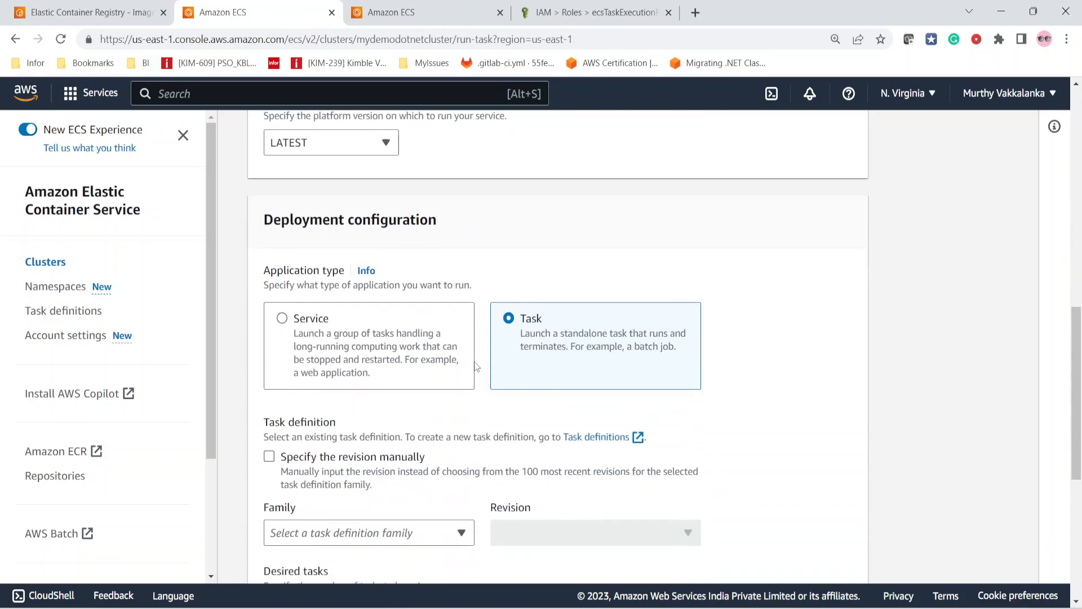
click(342, 386)
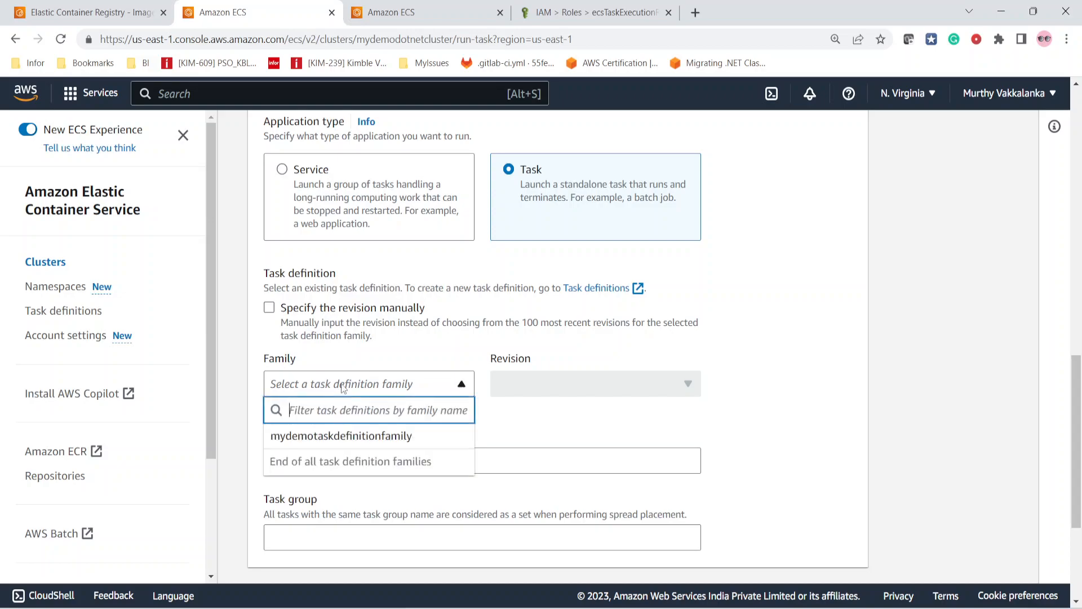
click(316, 442)
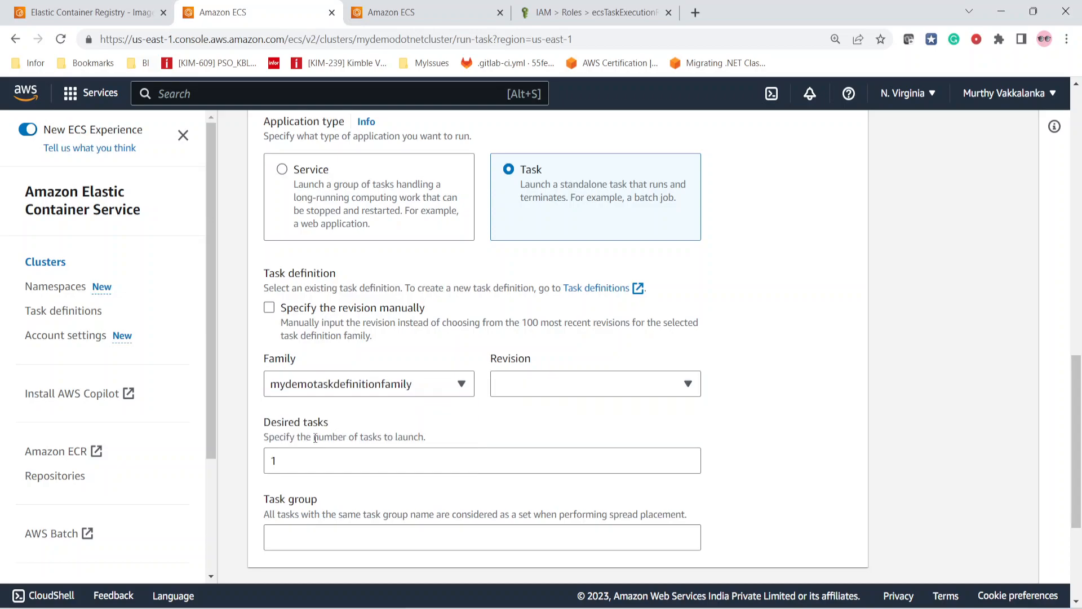
Keep revision 1 (LATEST), one desired task and the default networking and override settings, and create the task.
scroll(442, 411, down, 2)
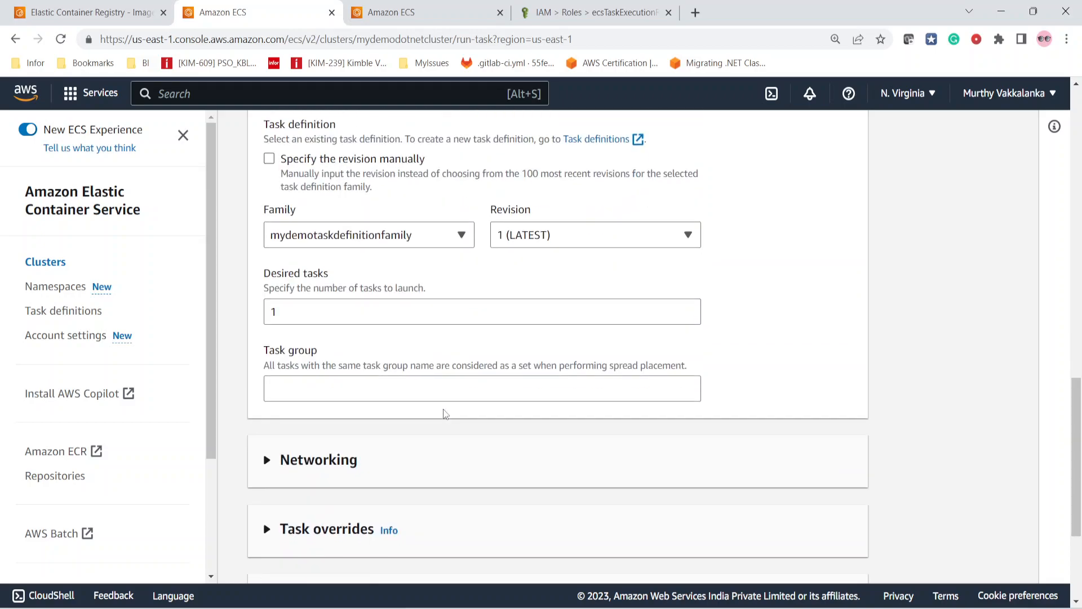
scroll(446, 414, down, 2)
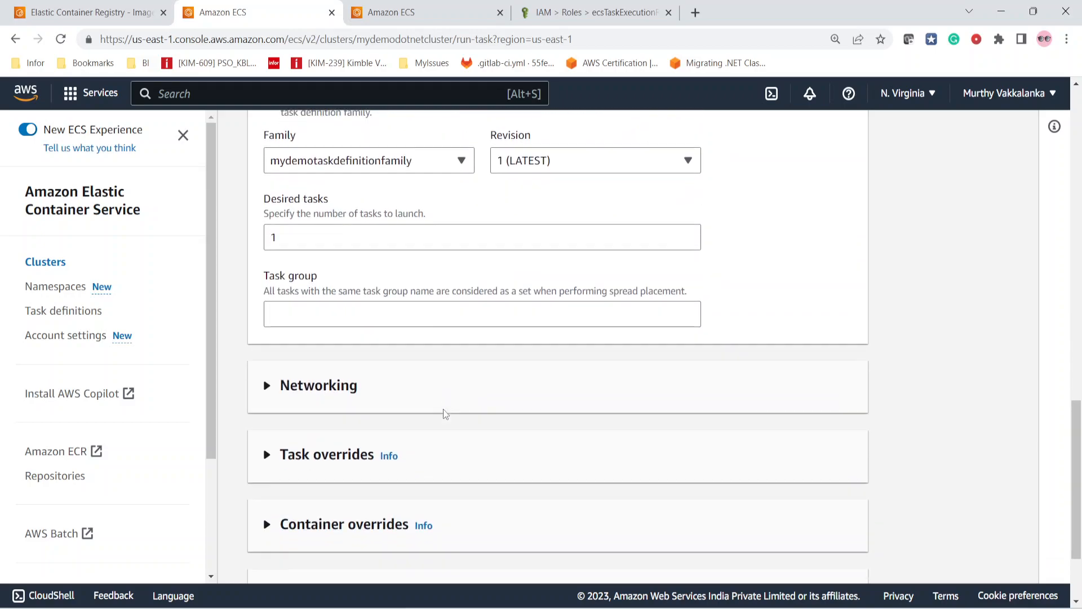
scroll(445, 414, down, 1)
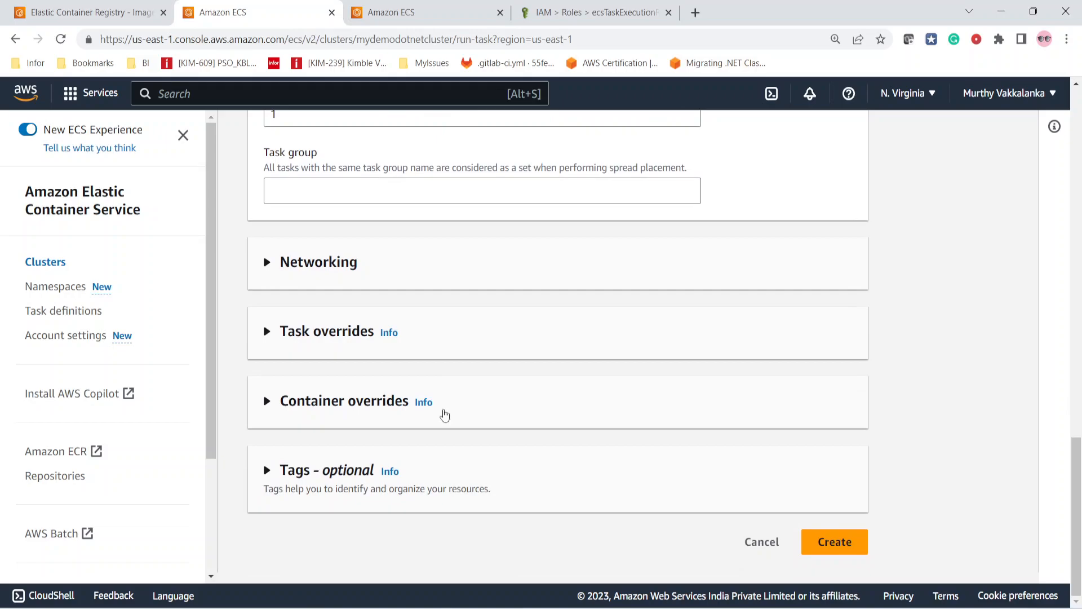
scroll(443, 413, up, 1)
scroll(444, 415, down, 1)
click(842, 548)
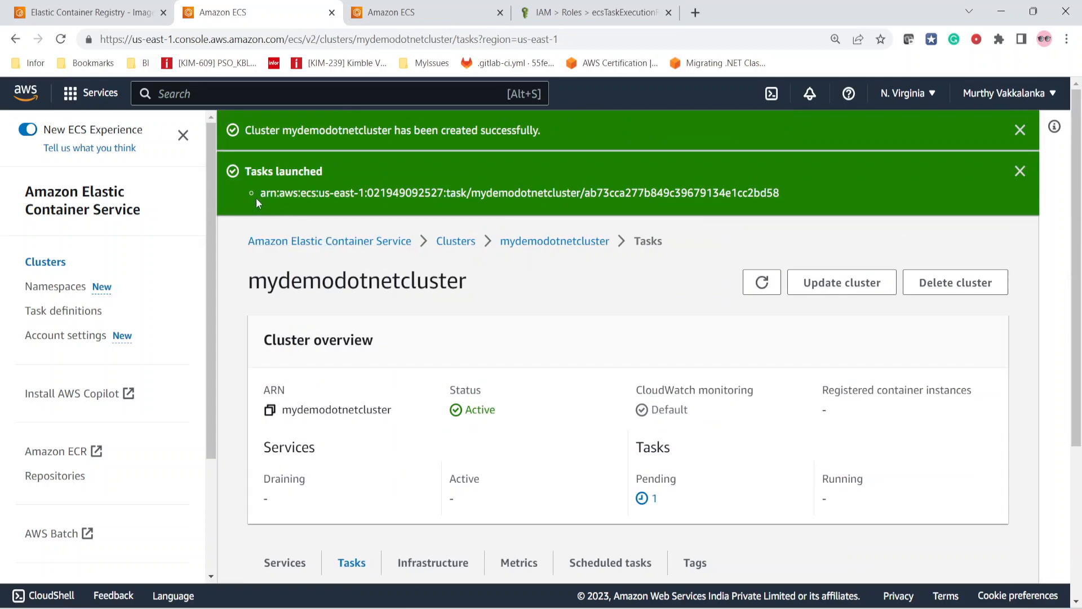
Check the launched task's last status in the cluster's task list, refreshing the list to follow its progress.
scroll(370, 306, down, 4)
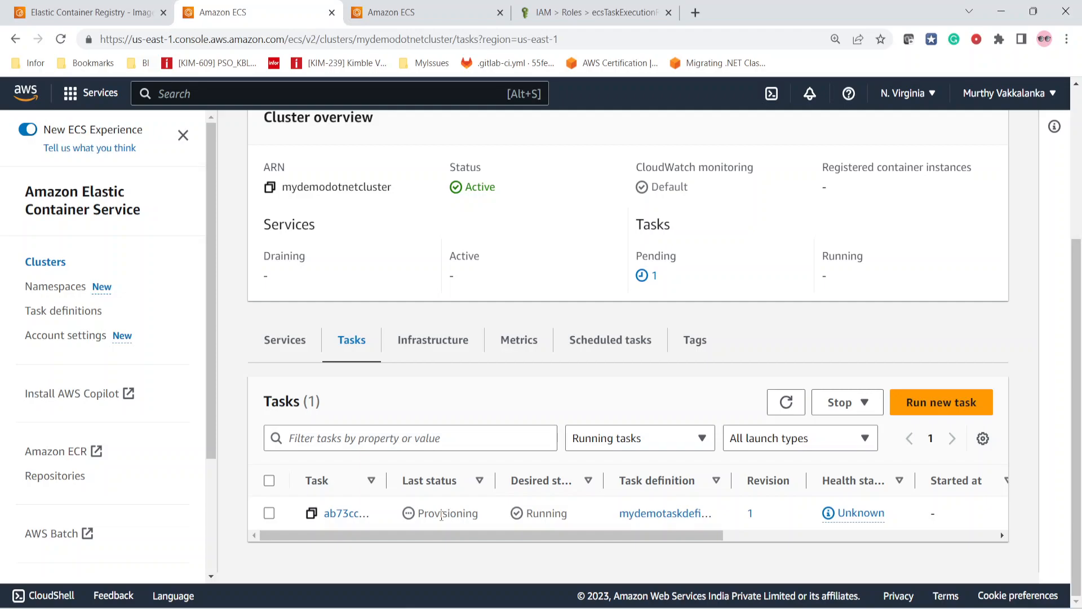
drag(418, 514, 479, 514)
click(481, 523)
click(787, 403)
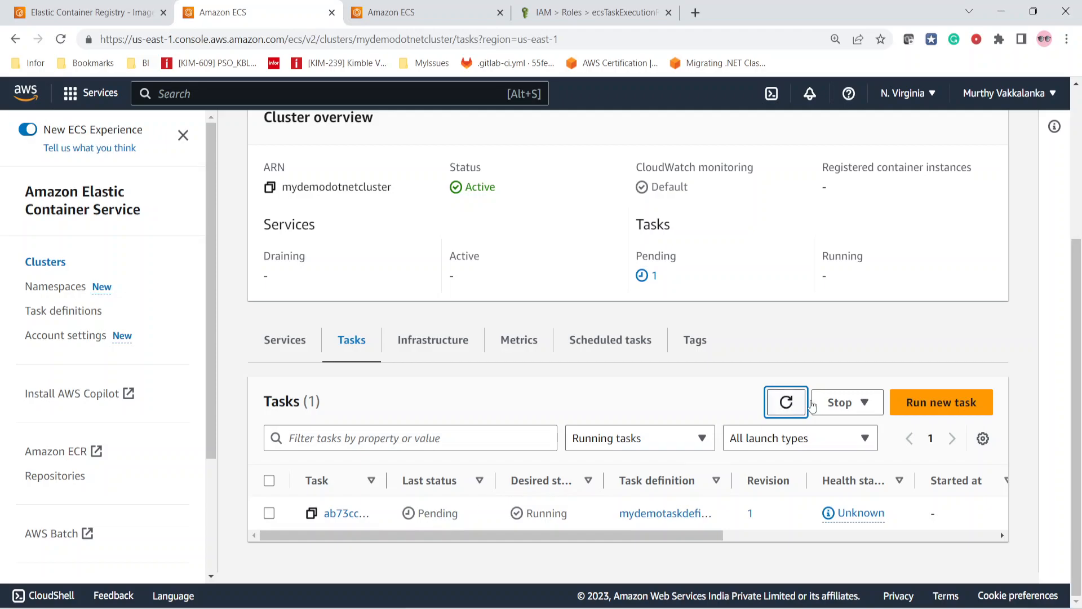
click(776, 411)
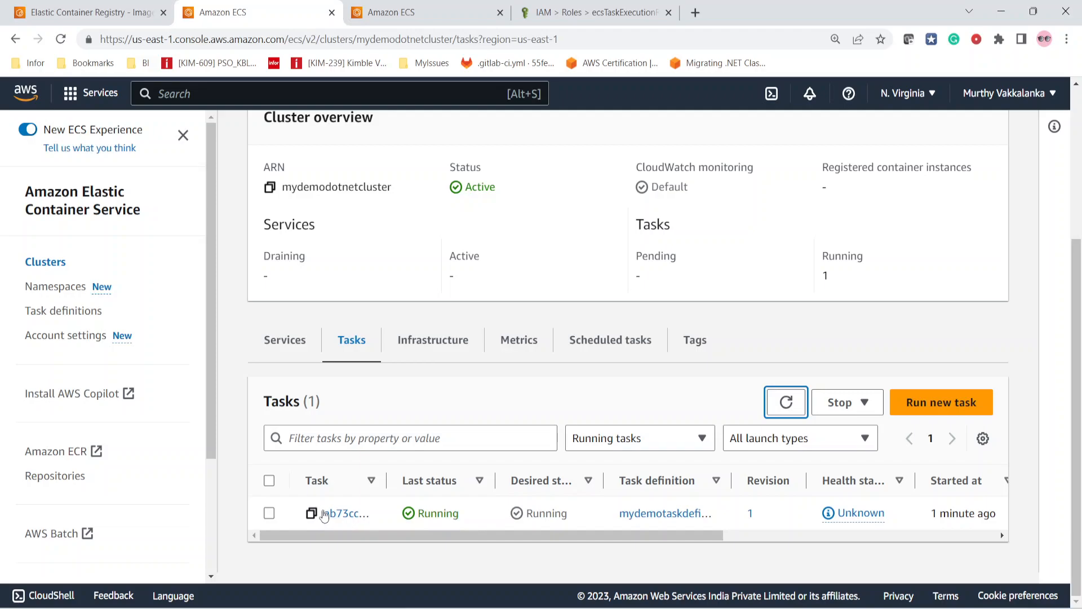
Open the launched task's configuration details and open its public IP address in a new browser tab.
click(341, 514)
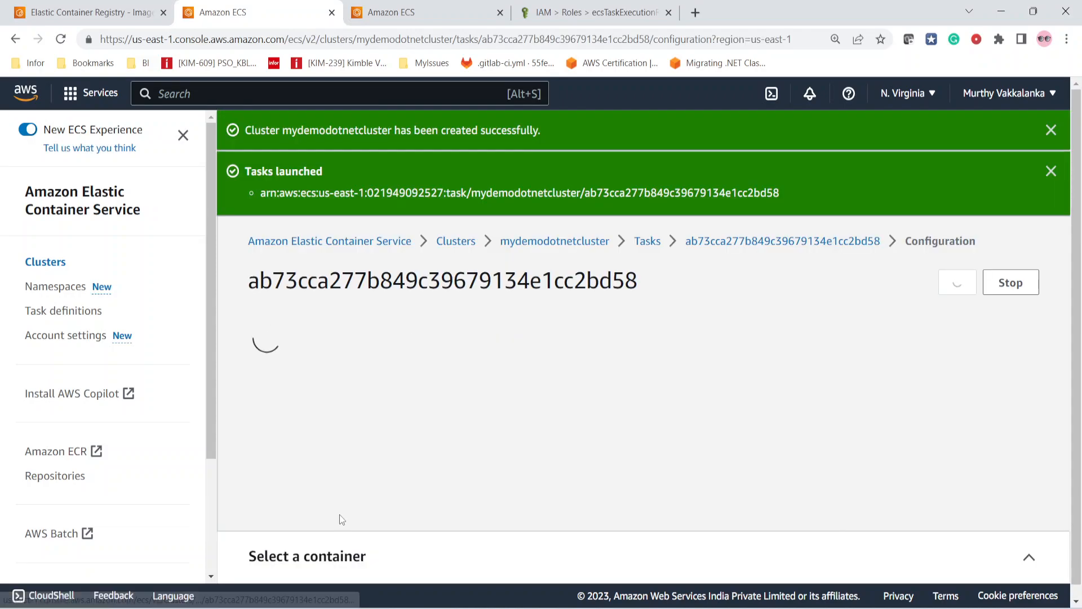
scroll(860, 403, down, 3)
scroll(471, 373, up, 3)
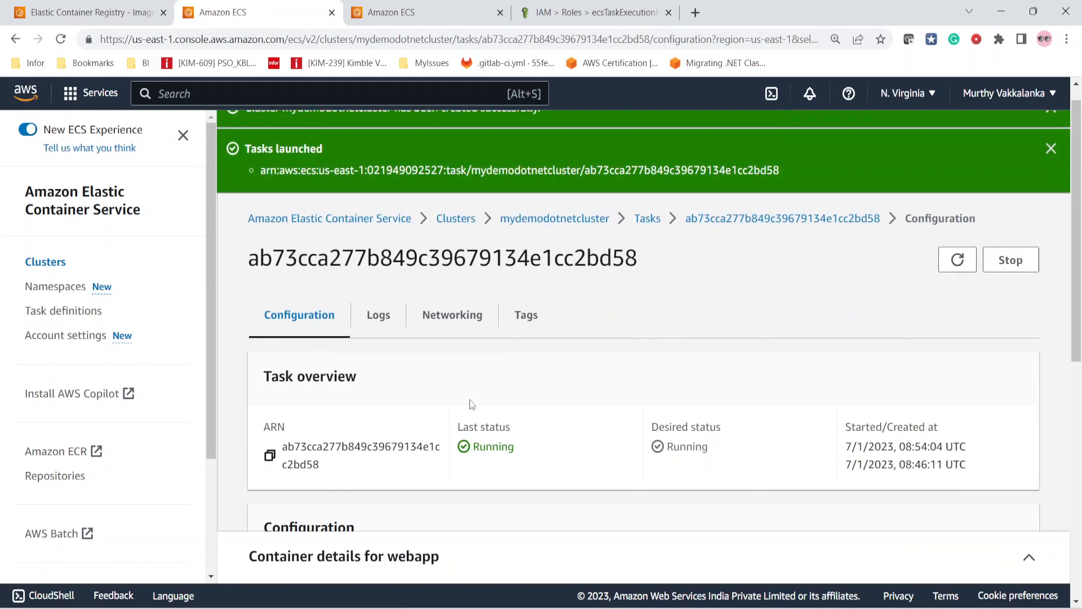
scroll(311, 392, down, 5)
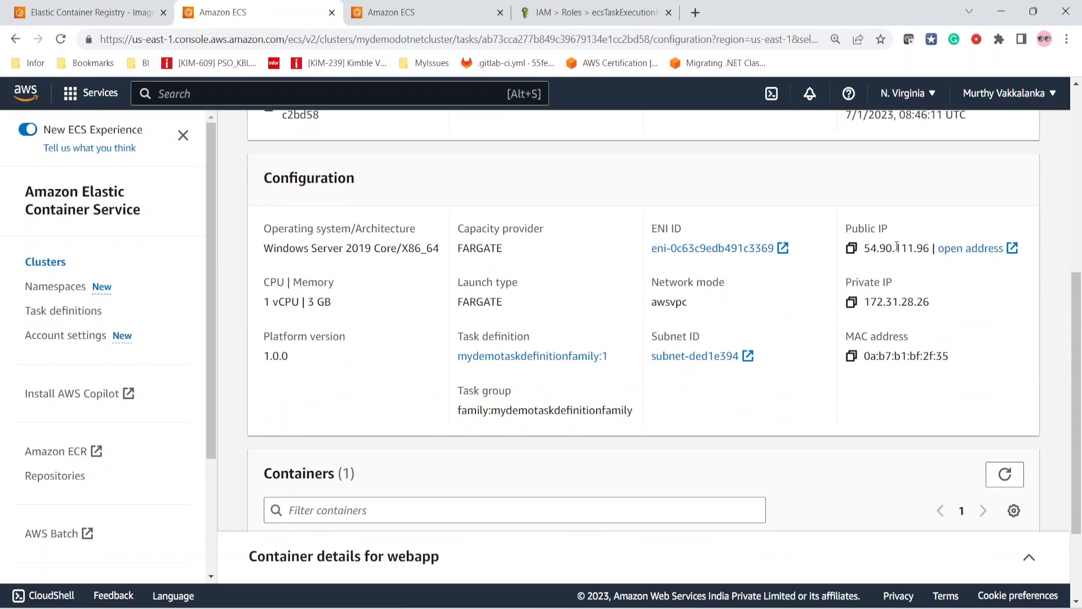
click(983, 254)
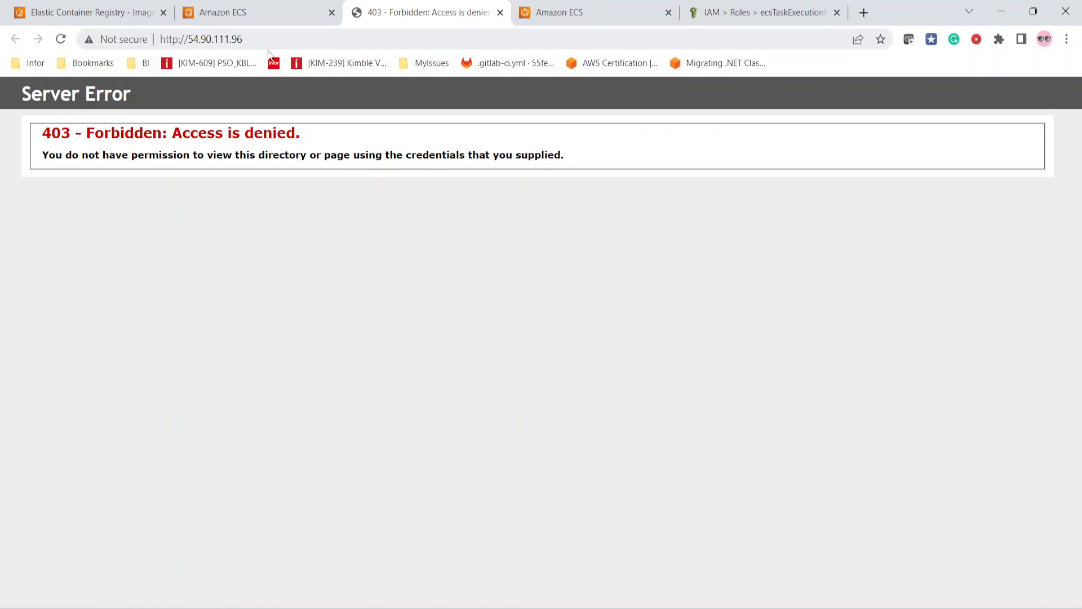
Load LoginPage.aspx on the task's public address.
click(297, 41)
click(298, 41)
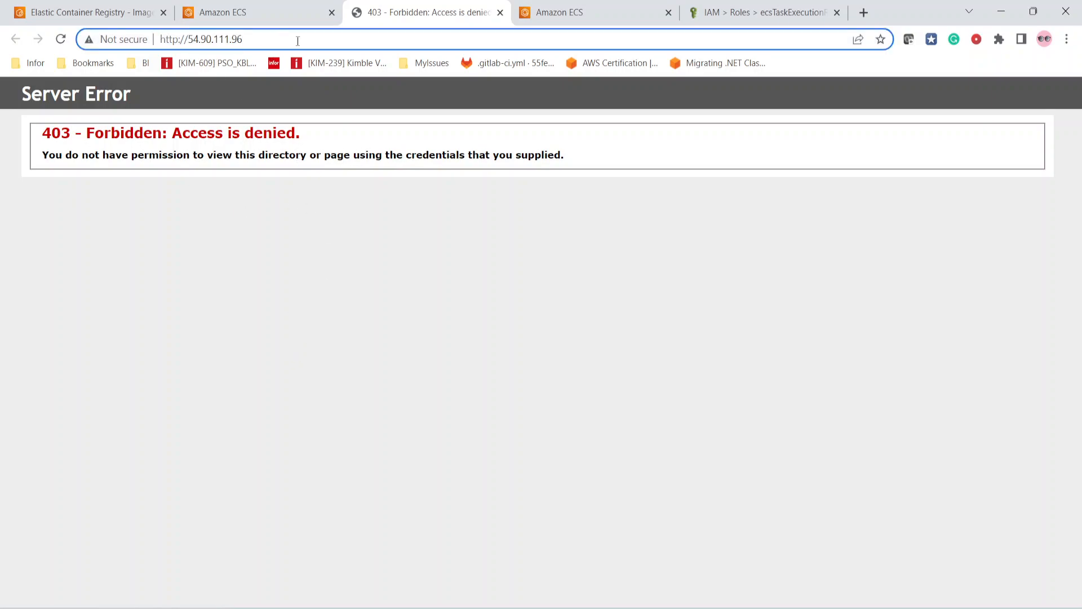
text(/)
text(Lo)
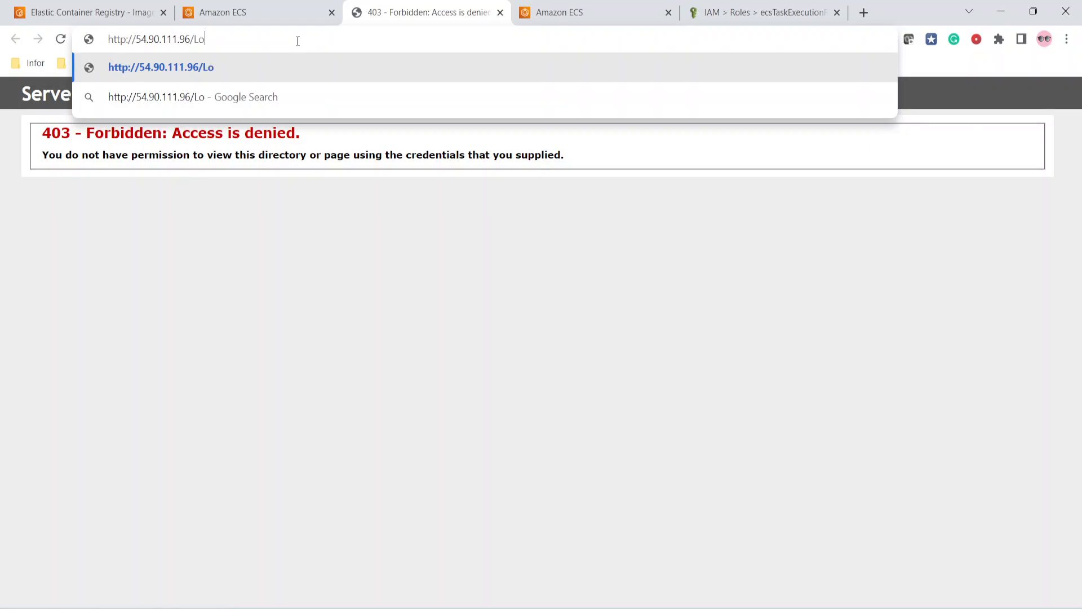
text(ginPage.)
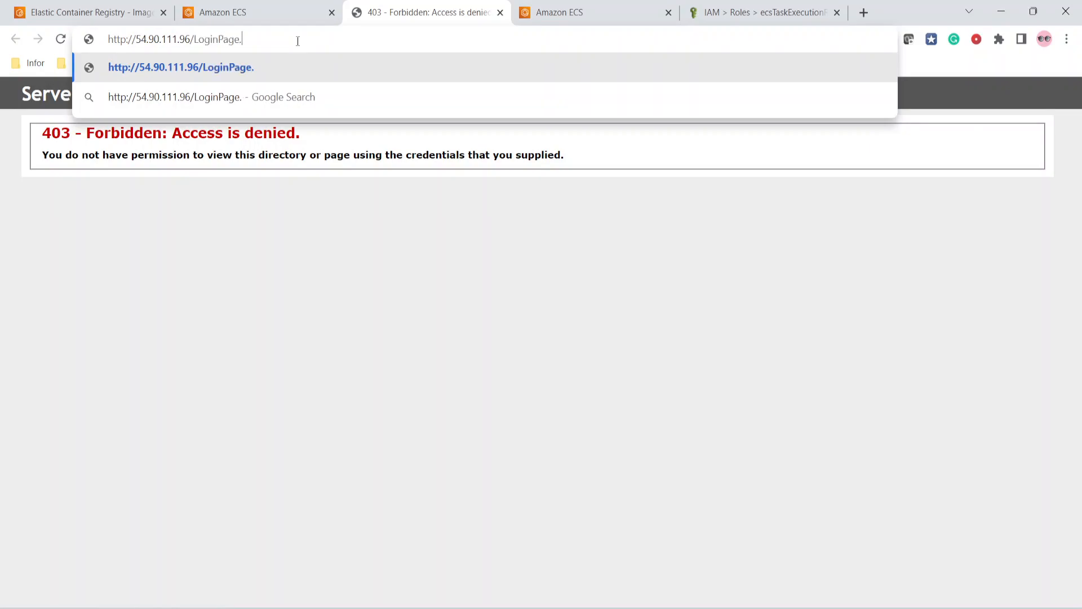
text(aspx)
key(Return)
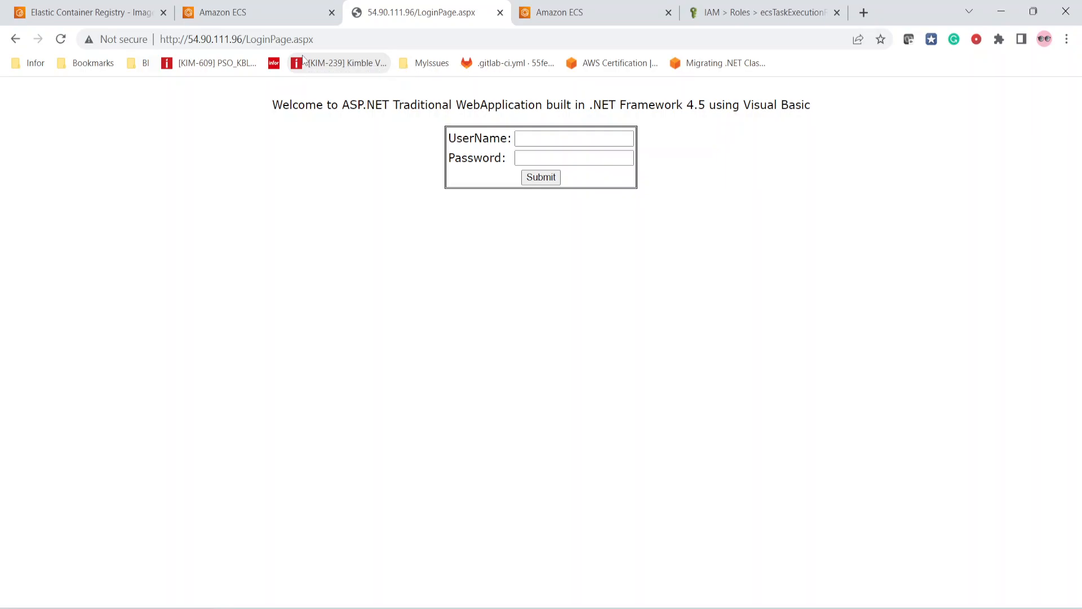
Log in to the web application with the user name and password, and decline saving the password in the browser.
click(544, 137)
click(579, 169)
click(525, 159)
text(*****)
click(541, 177)
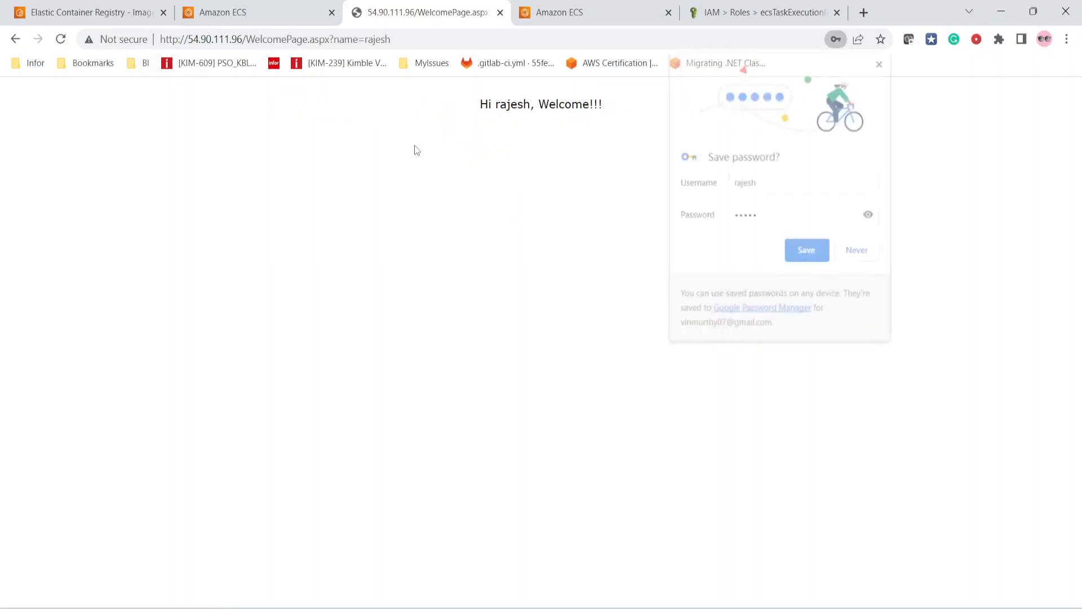
click(856, 250)
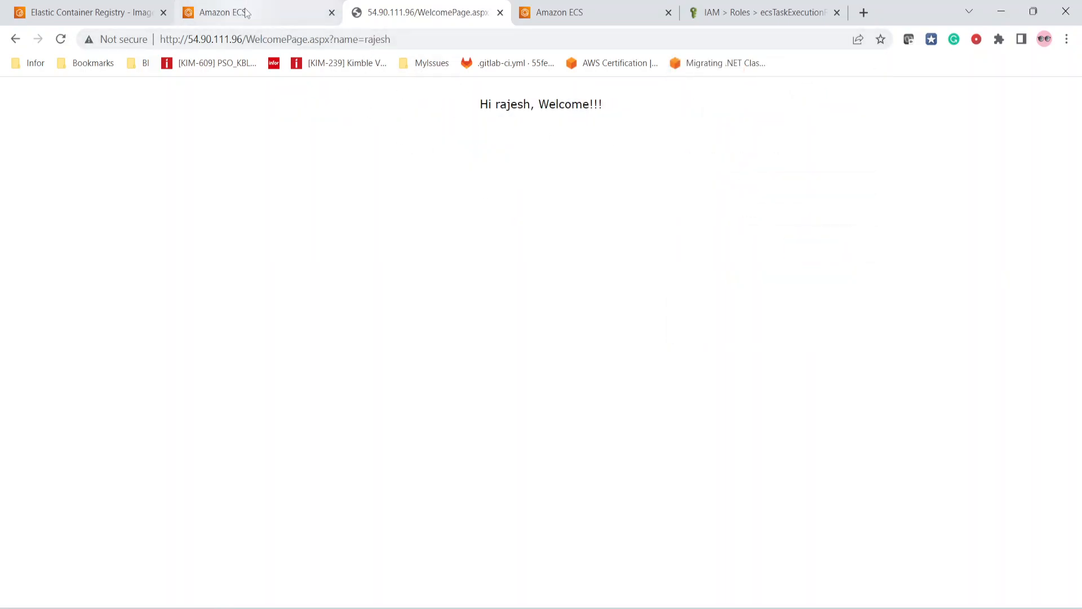
Return to the ECS task page, examine its configuration and the webapp container's status, and dismiss the Tasks launched notification.
mouse_move(247, 12)
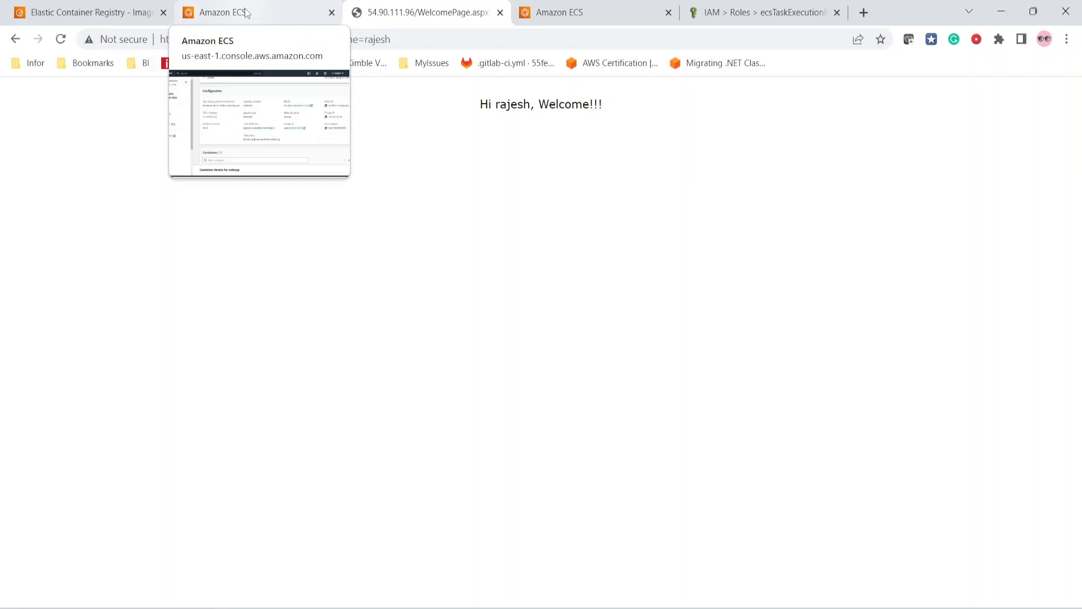
click(244, 11)
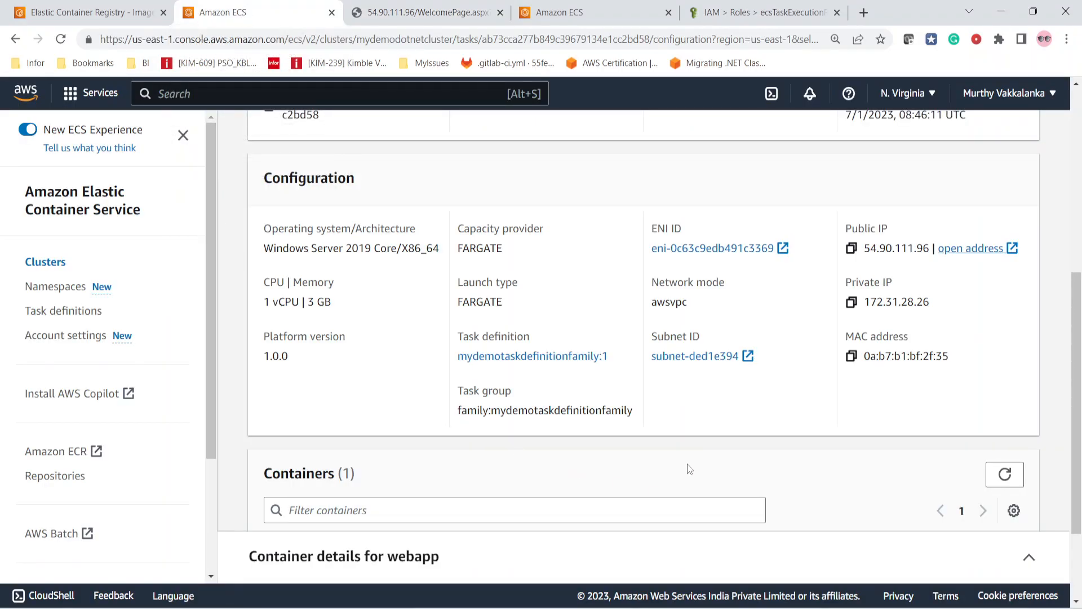
scroll(690, 468, down, 2)
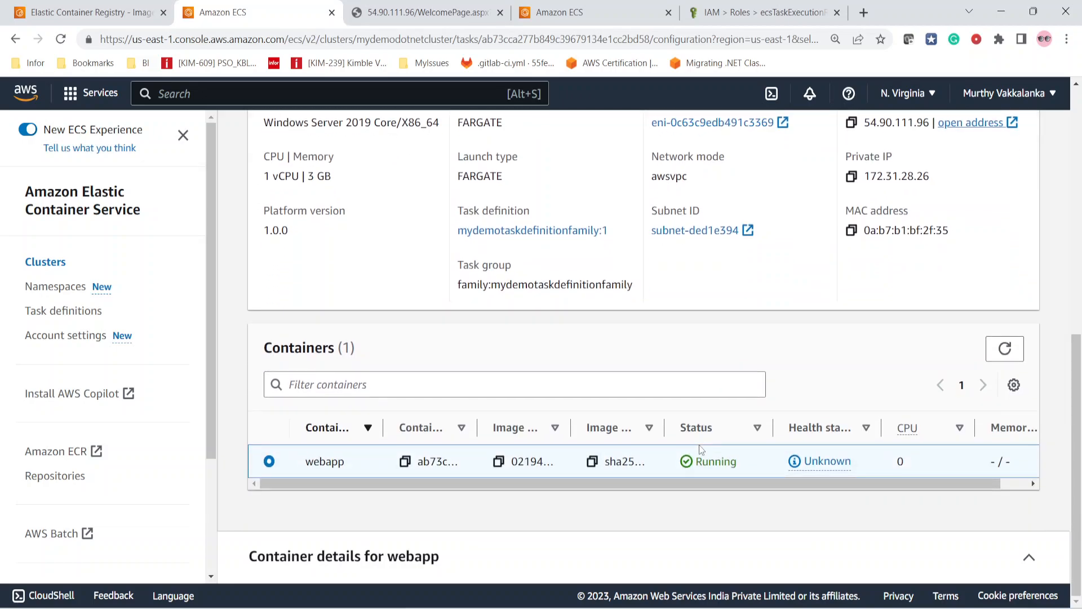
scroll(701, 449, up, 8)
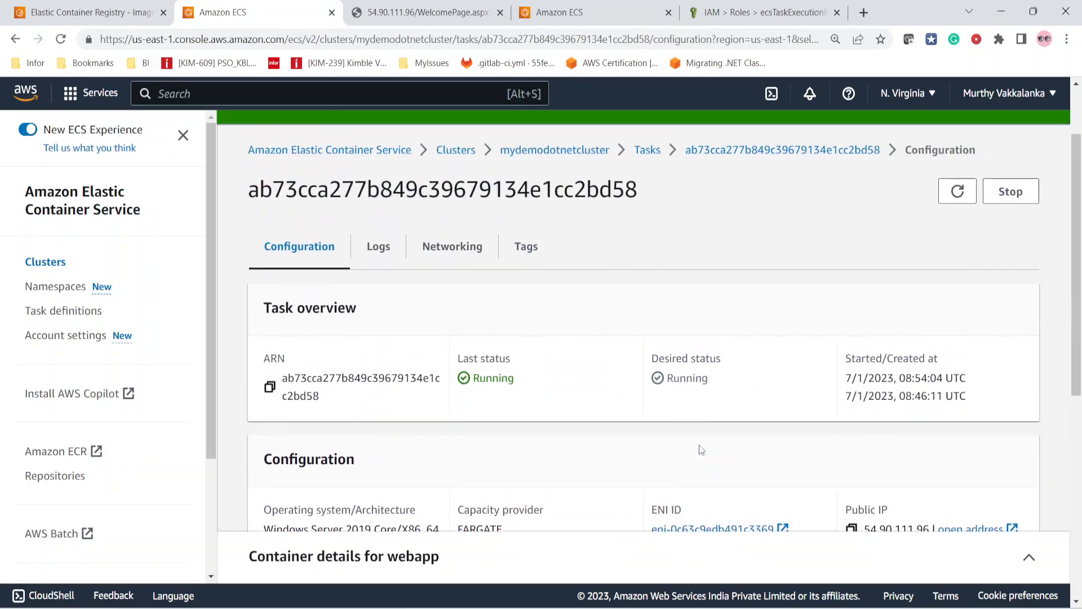
scroll(701, 449, down, 7)
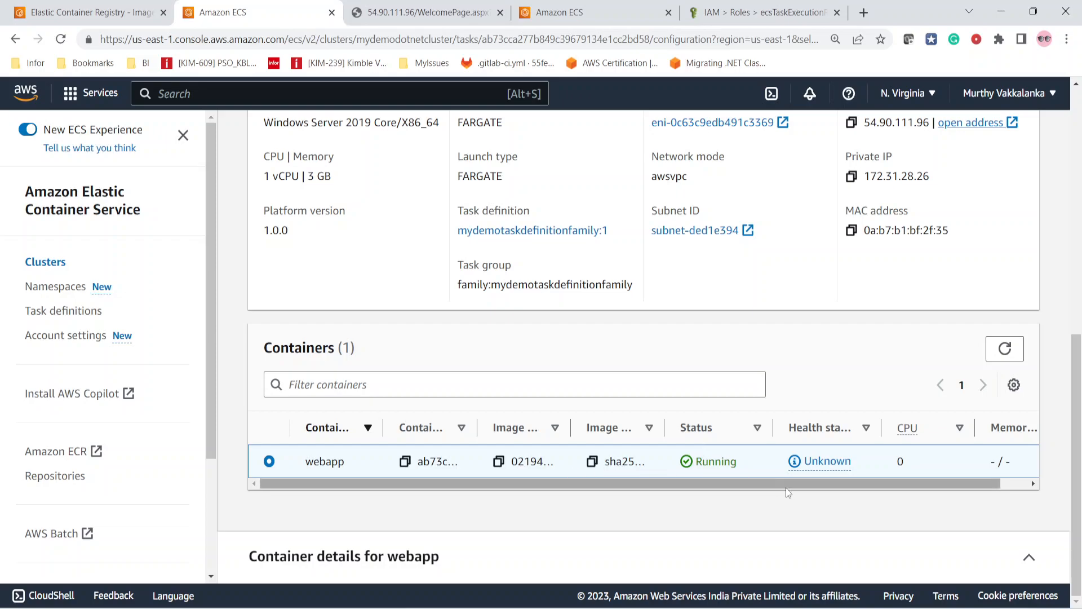
click(1031, 482)
drag(1010, 482, 983, 483)
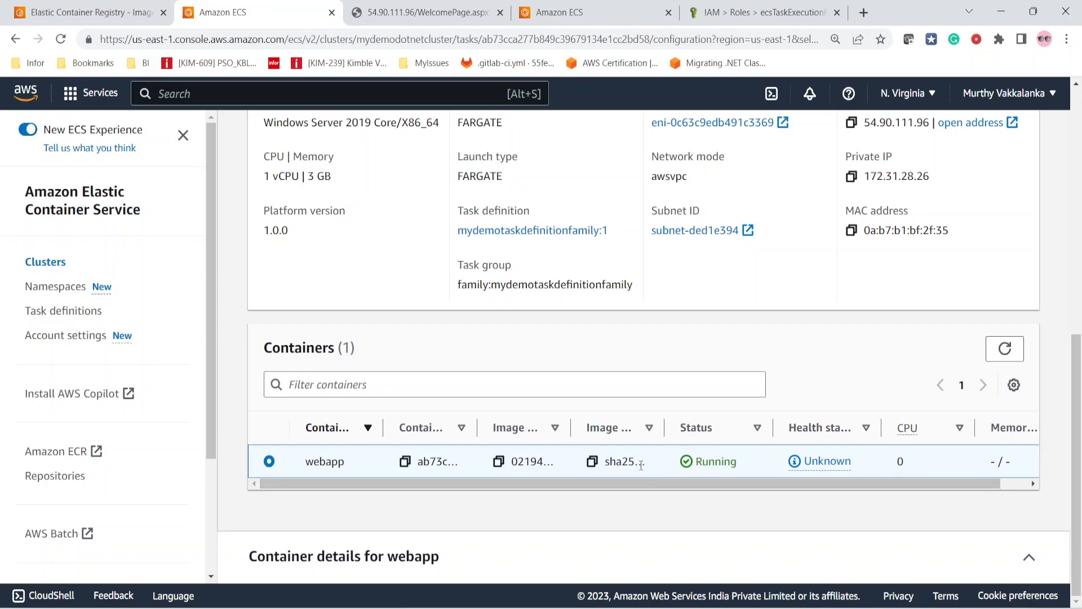
scroll(699, 429, up, 4)
scroll(701, 427, up, 5)
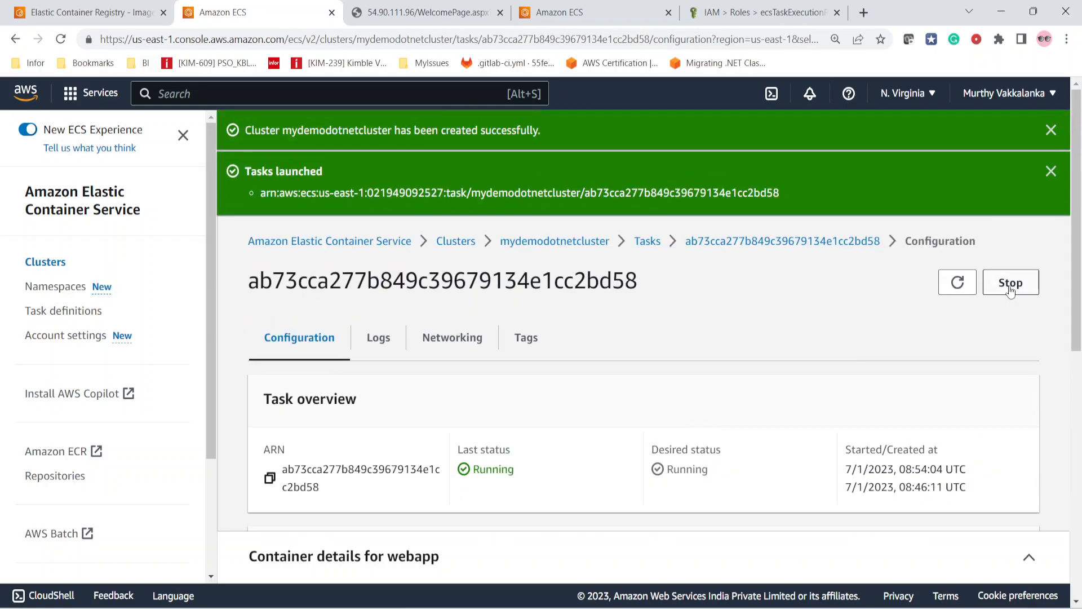
click(1051, 171)
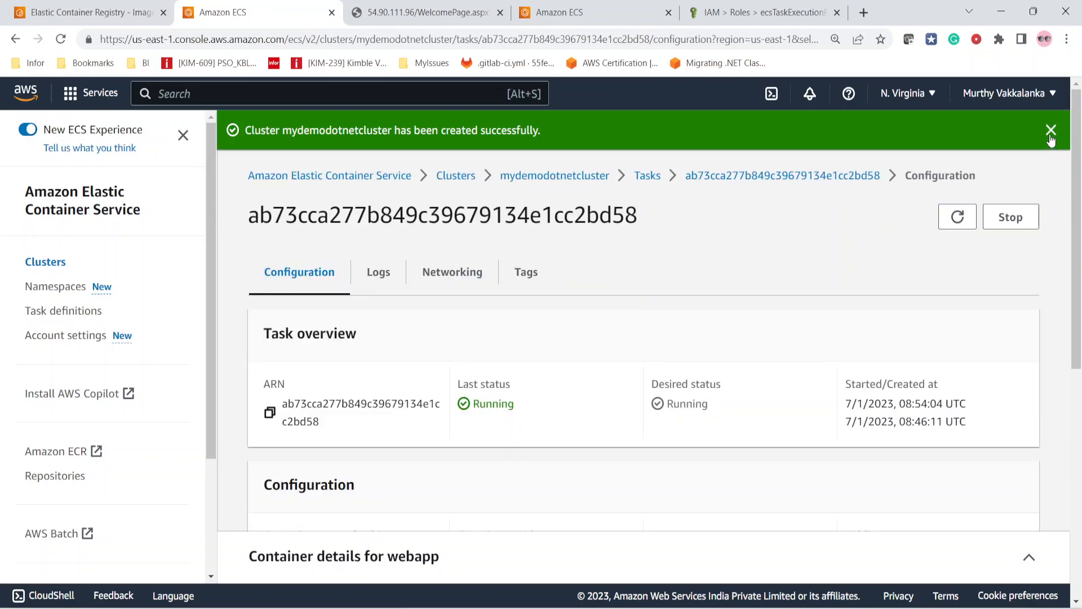
Dismiss the cluster creation notification and stop the running task, entering "stop" as the confirmation.
click(1052, 130)
click(1009, 178)
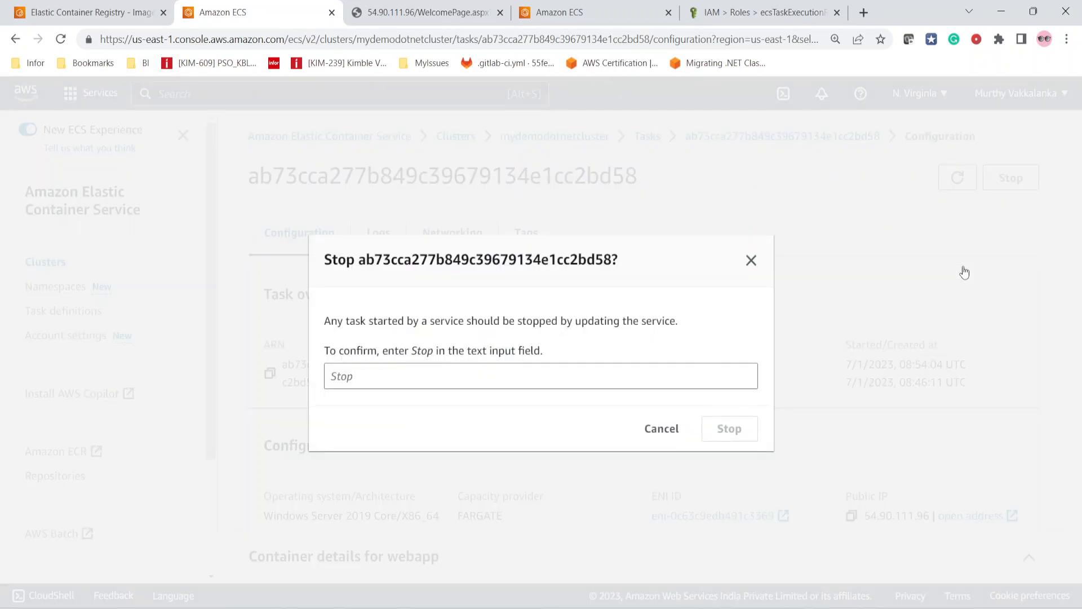
click(351, 378)
text(stop)
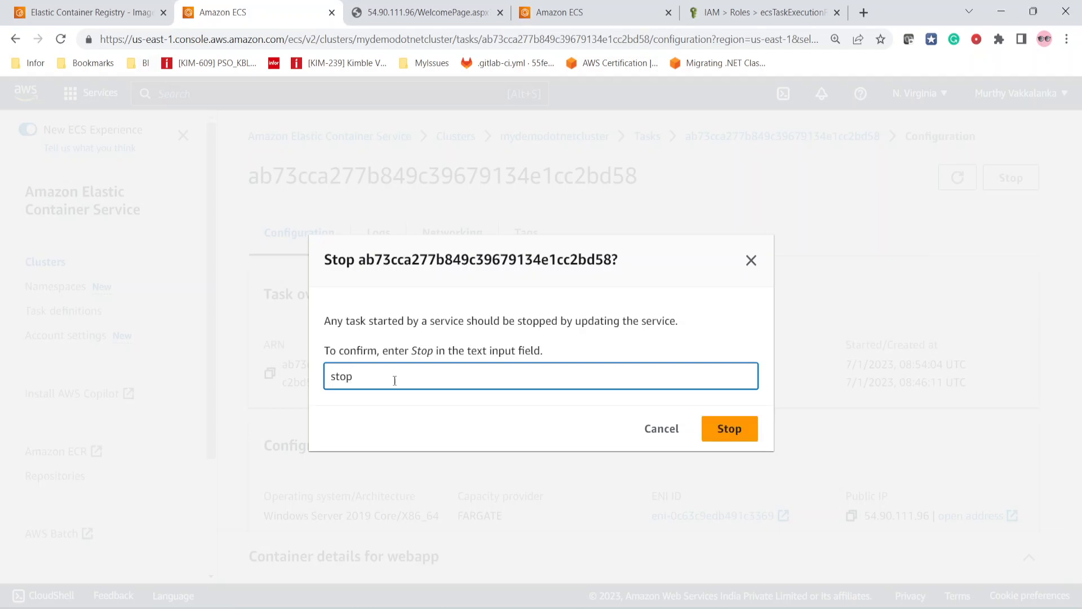
click(730, 431)
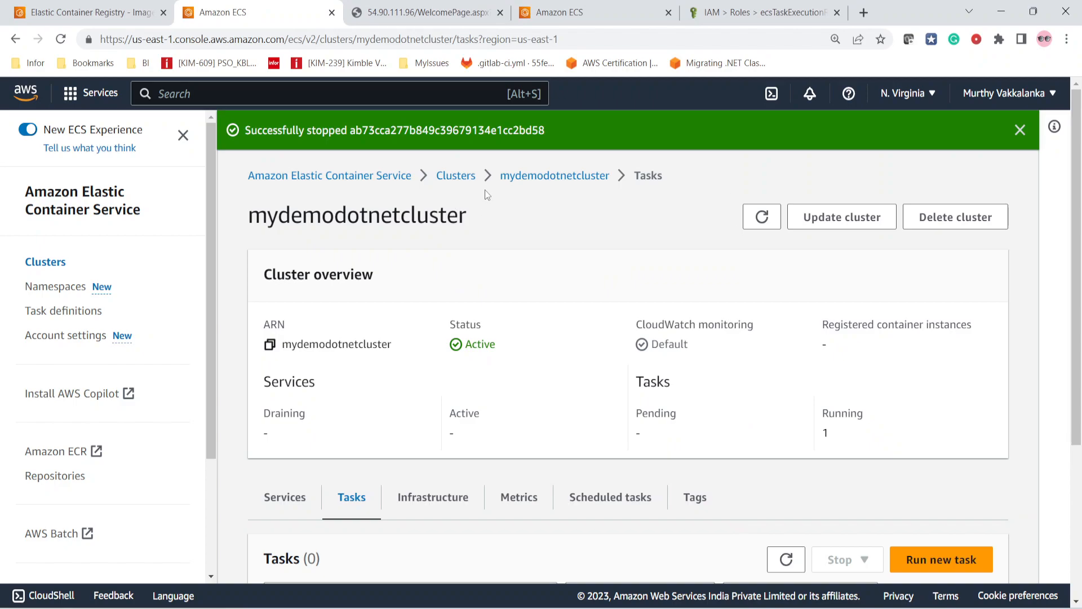
Deregister revision 1 of the mydemotaskdefinitionfamily task definition.
click(66, 313)
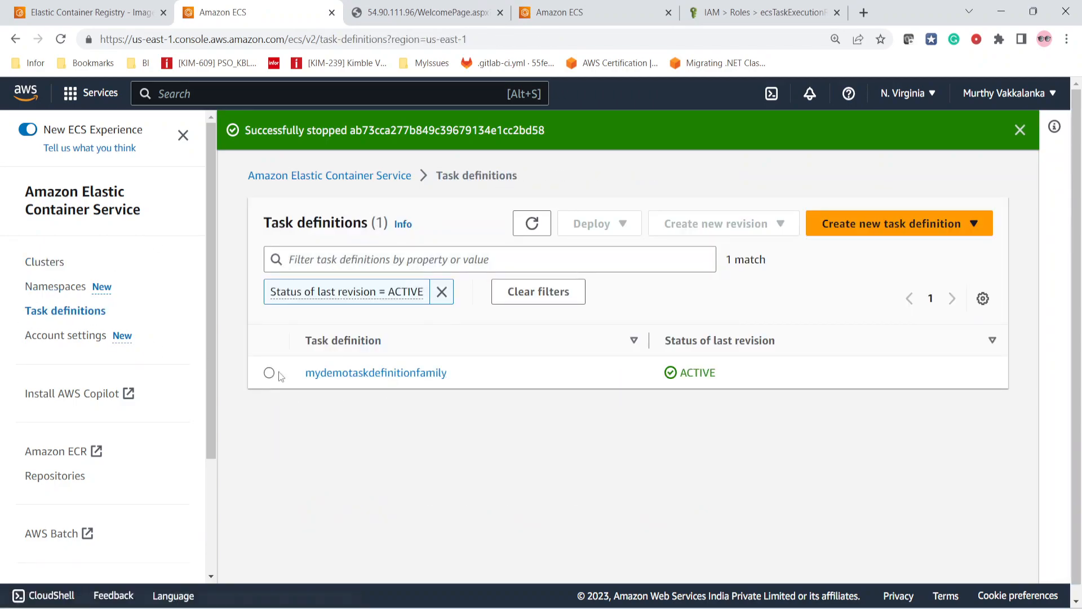
click(321, 373)
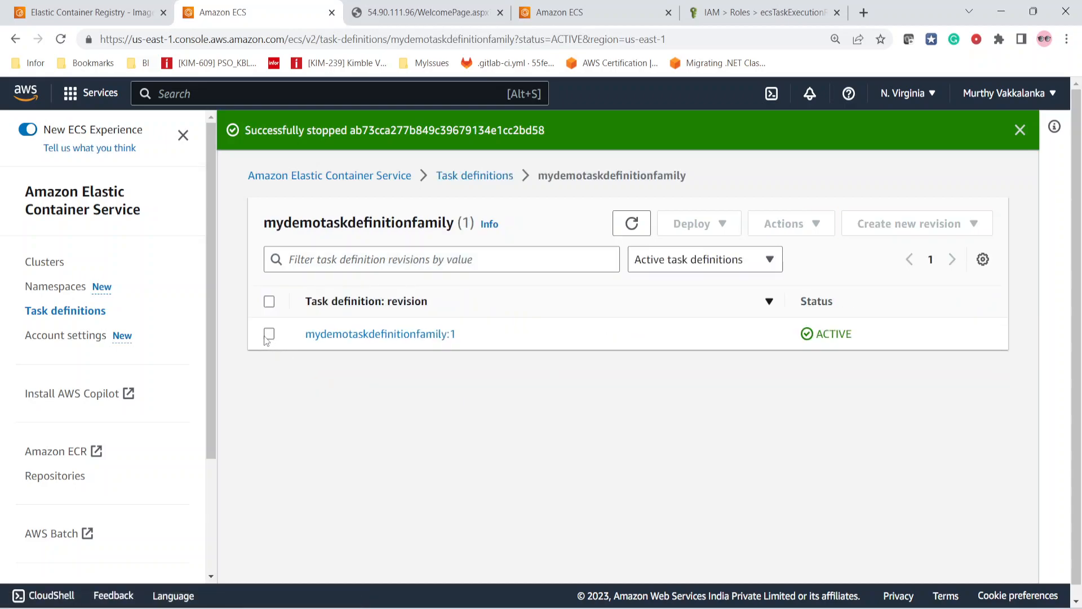
click(269, 334)
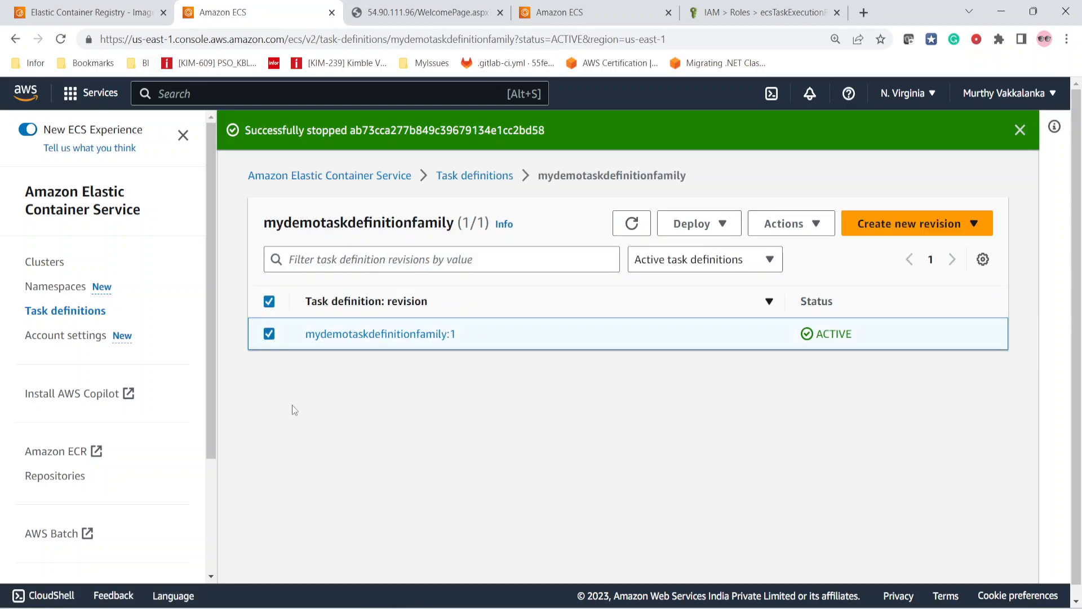
click(722, 227)
click(787, 225)
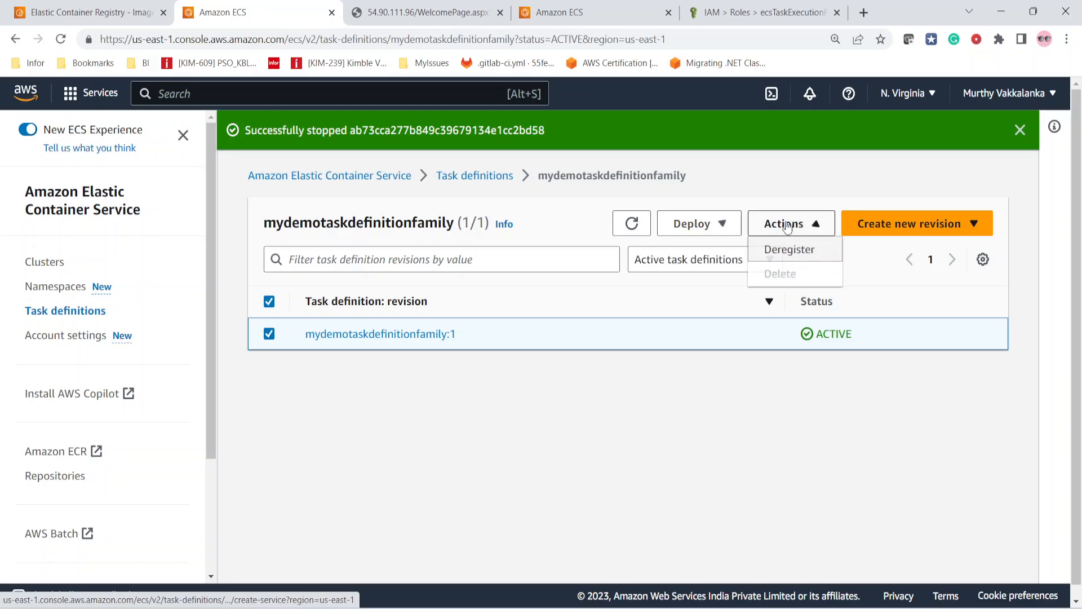
click(788, 250)
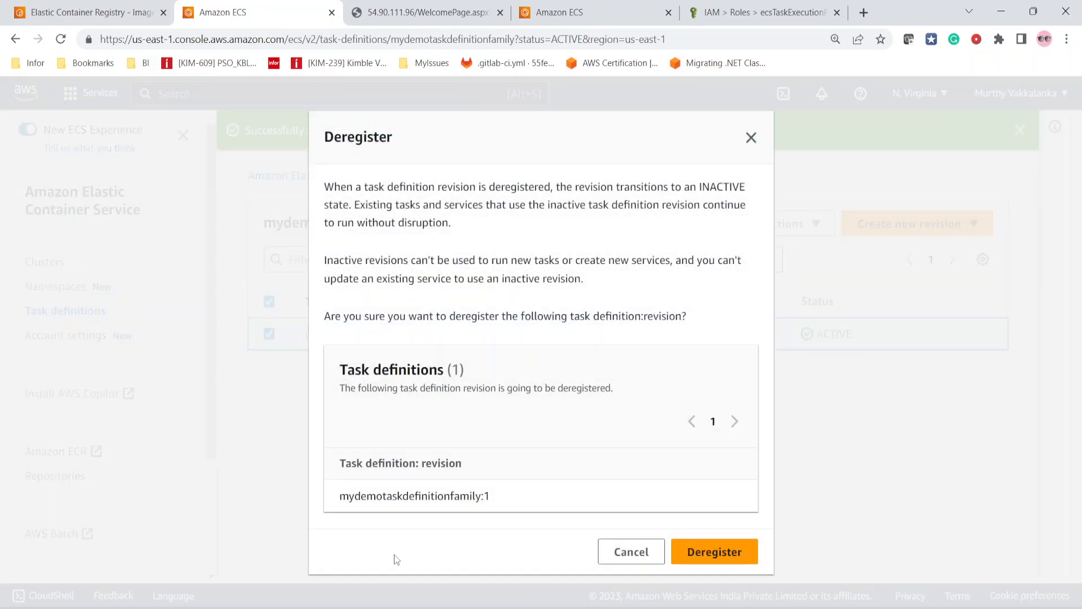
click(714, 552)
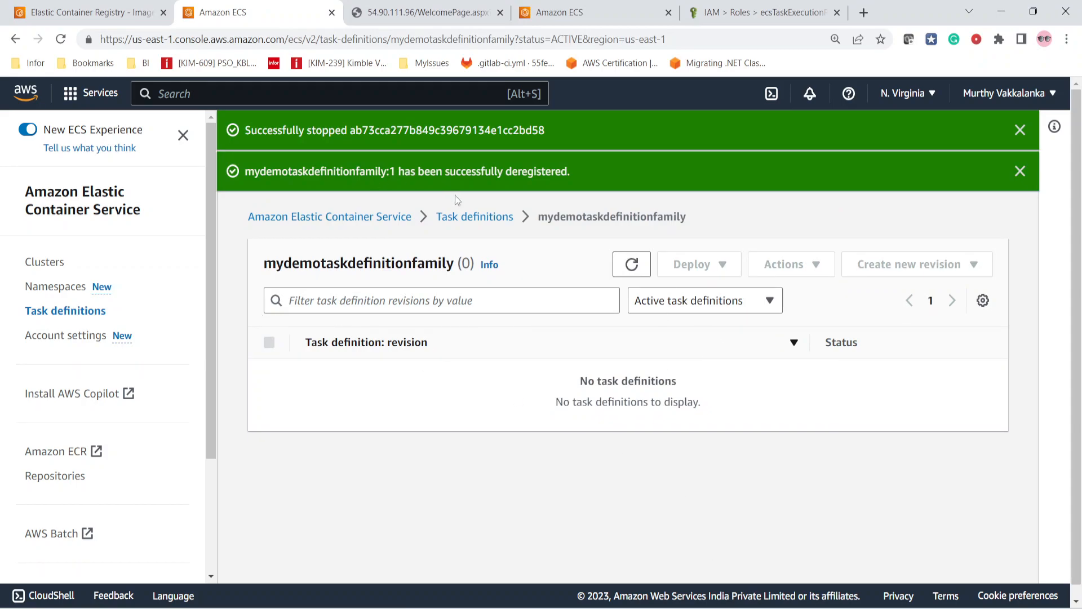
Check the active task definitions list and the mydemotaskdefinitionfamily revisions for a way to delete the family.
click(475, 216)
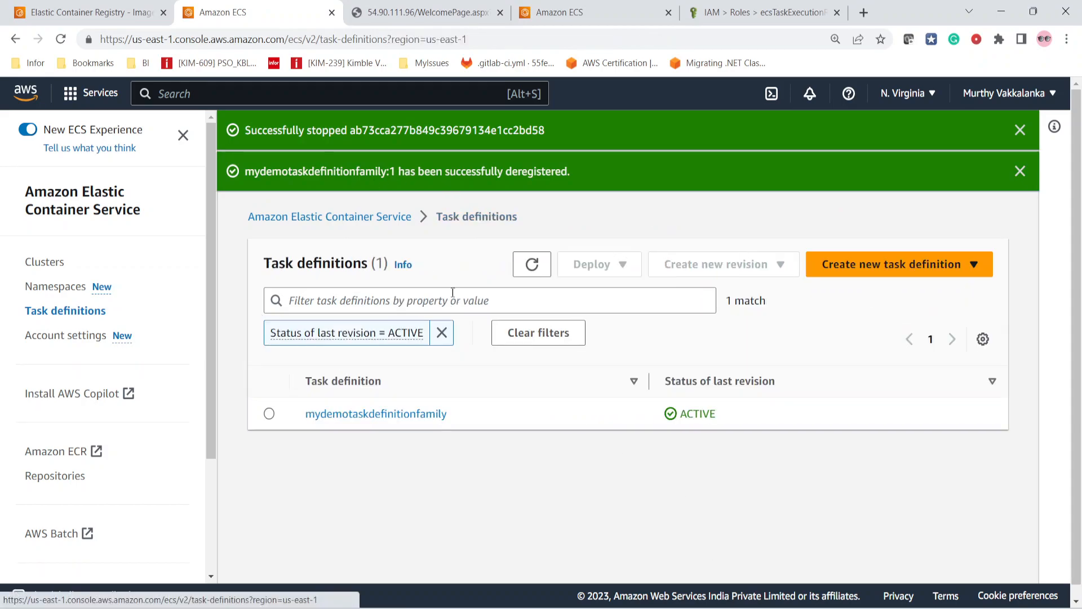
click(345, 417)
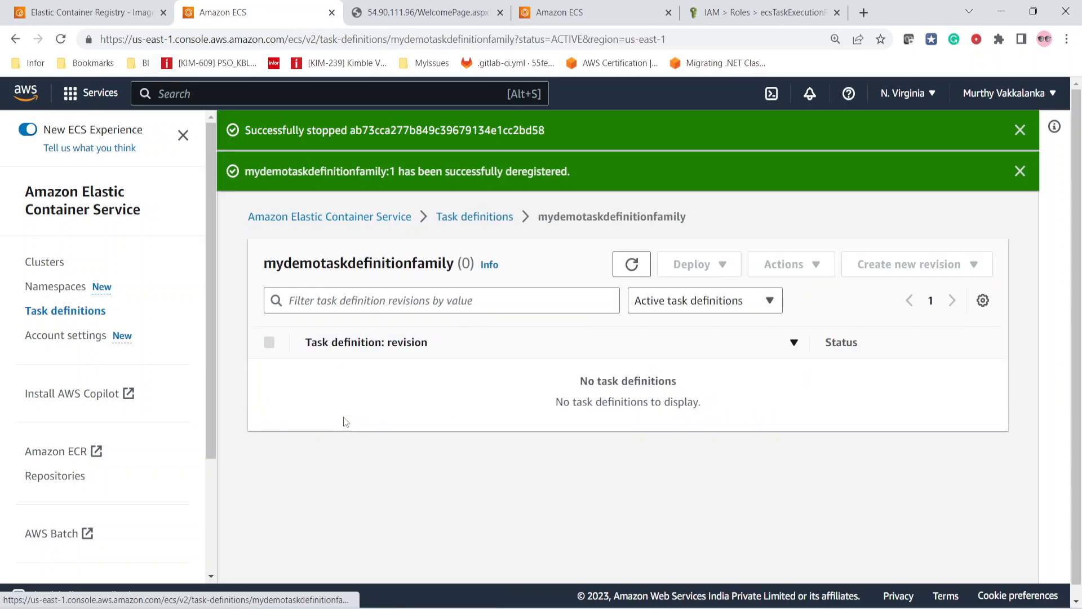
click(440, 217)
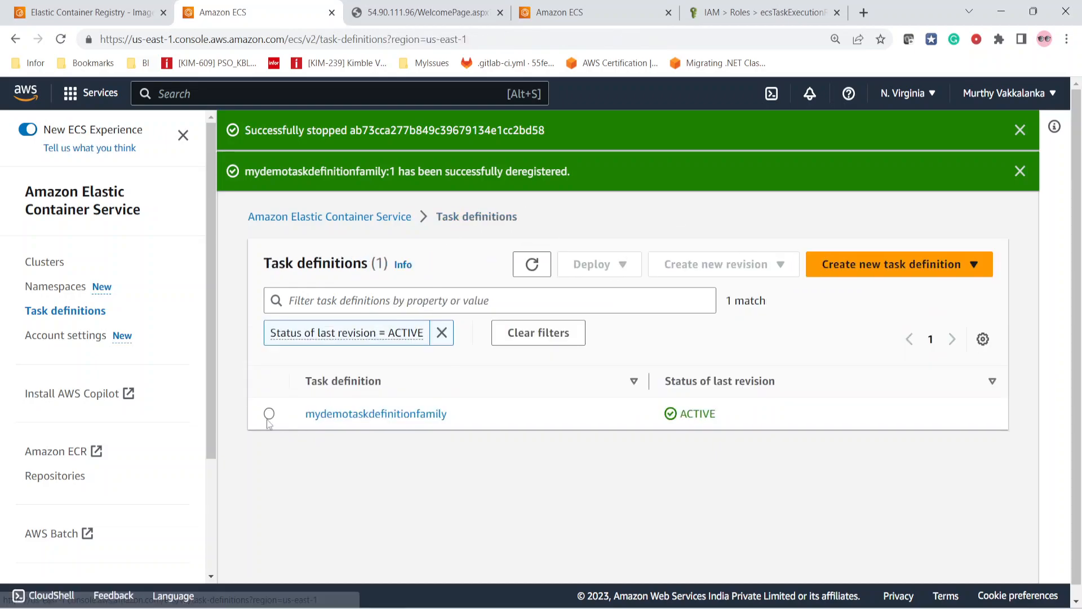
click(270, 414)
click(630, 265)
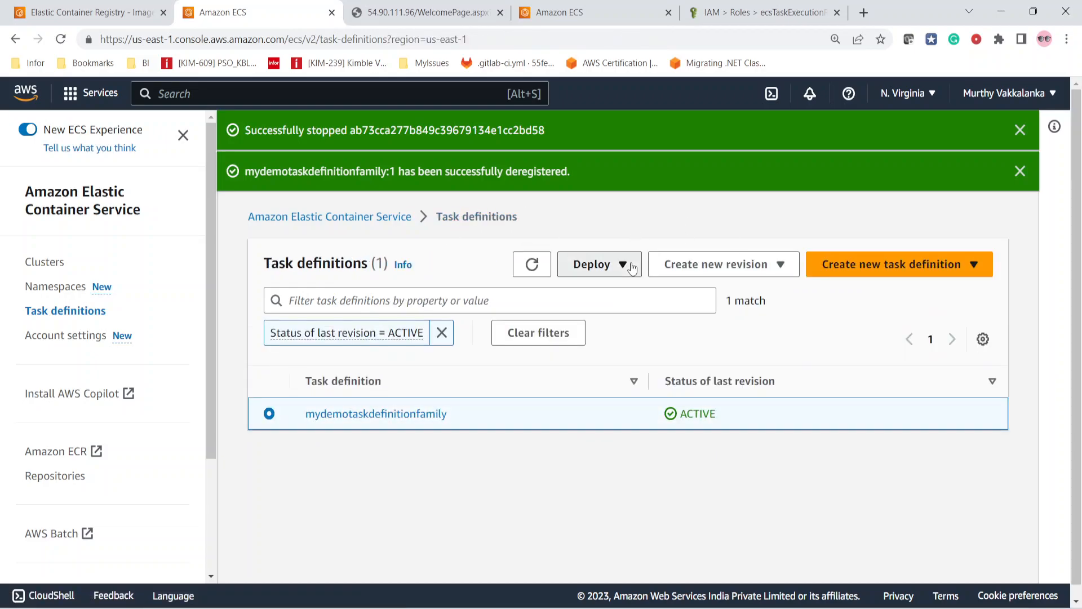
click(726, 265)
click(600, 515)
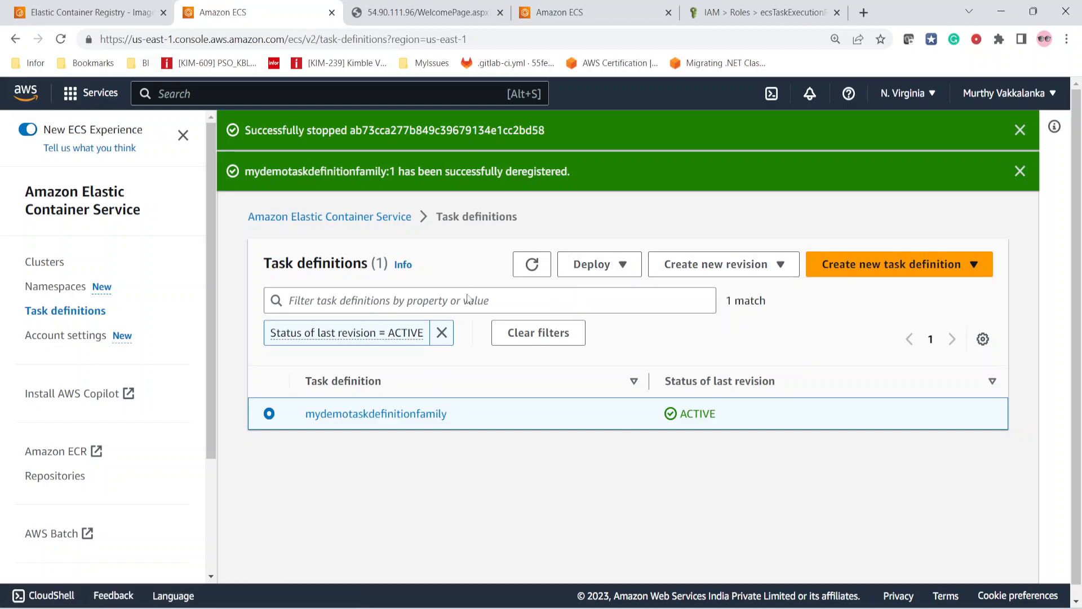
click(360, 421)
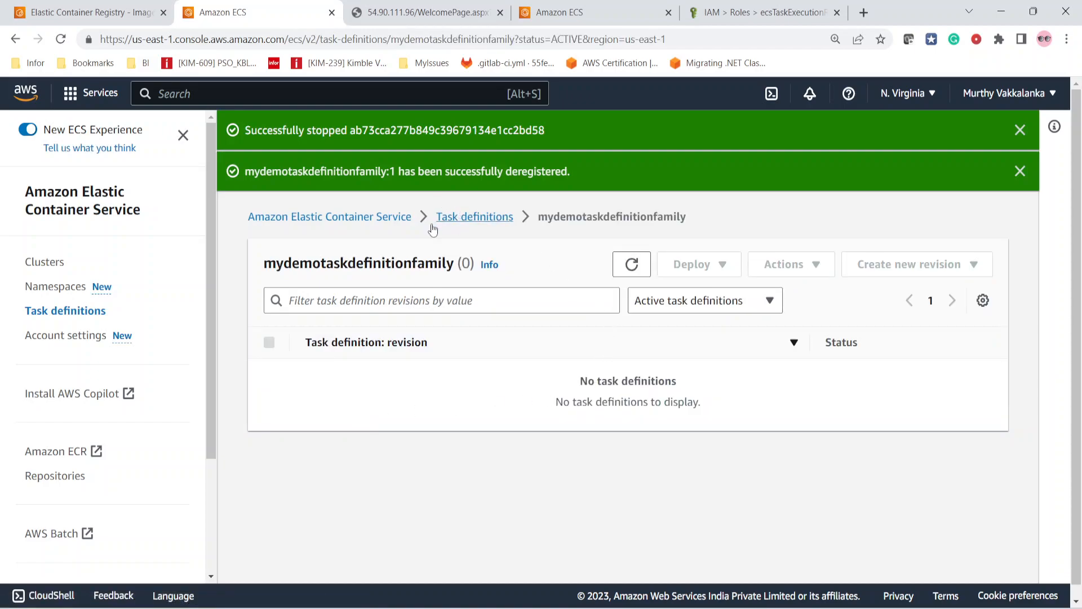
Remove the ACTIVE status filter from the task definitions list and open mydemotaskdefinitionfamily's inactive revisions.
click(50, 314)
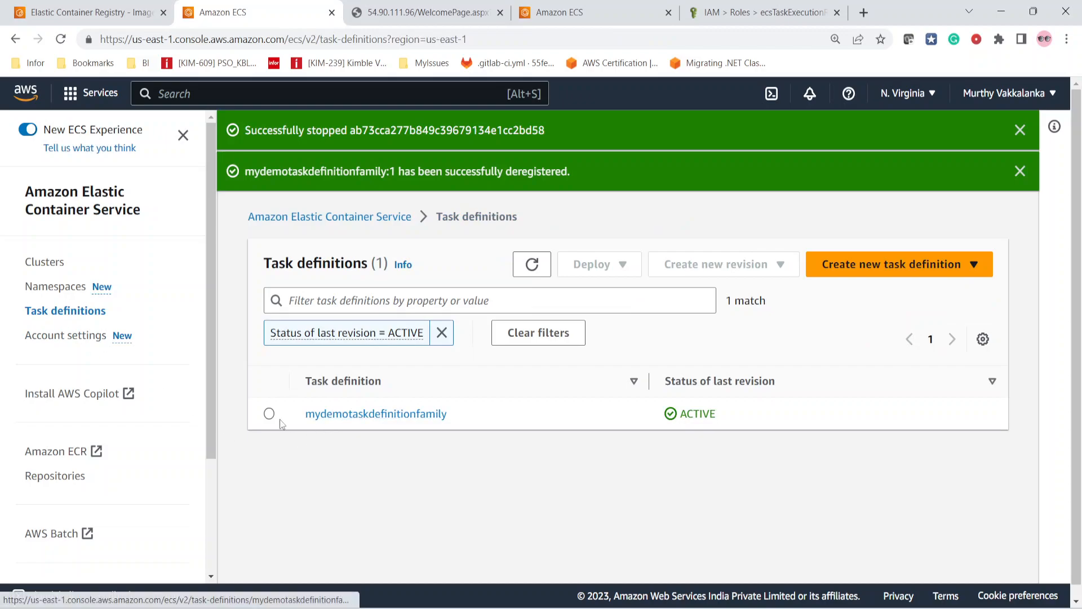
click(442, 334)
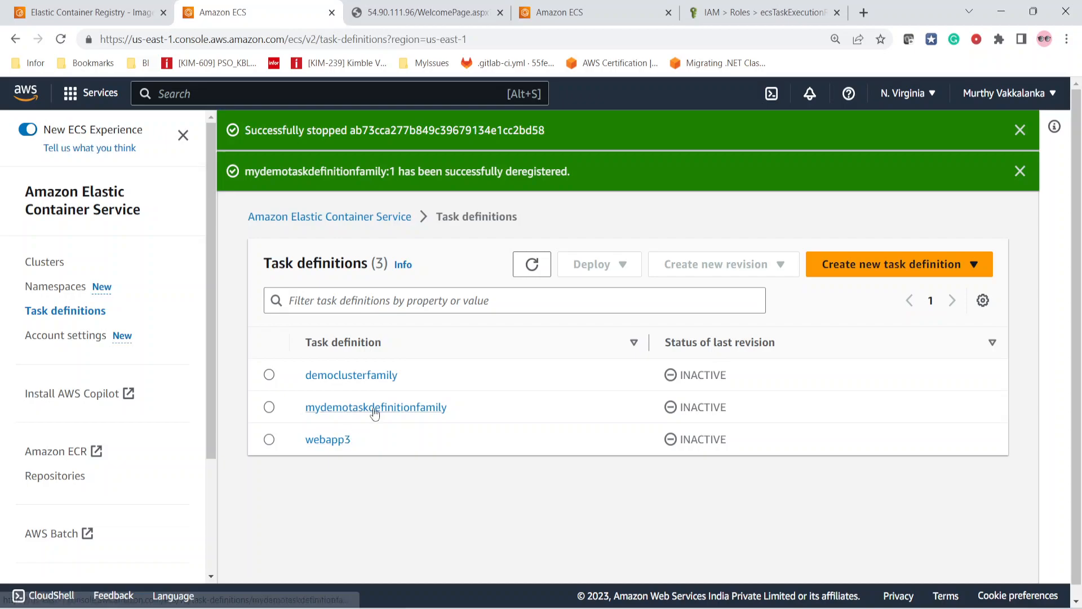
click(361, 408)
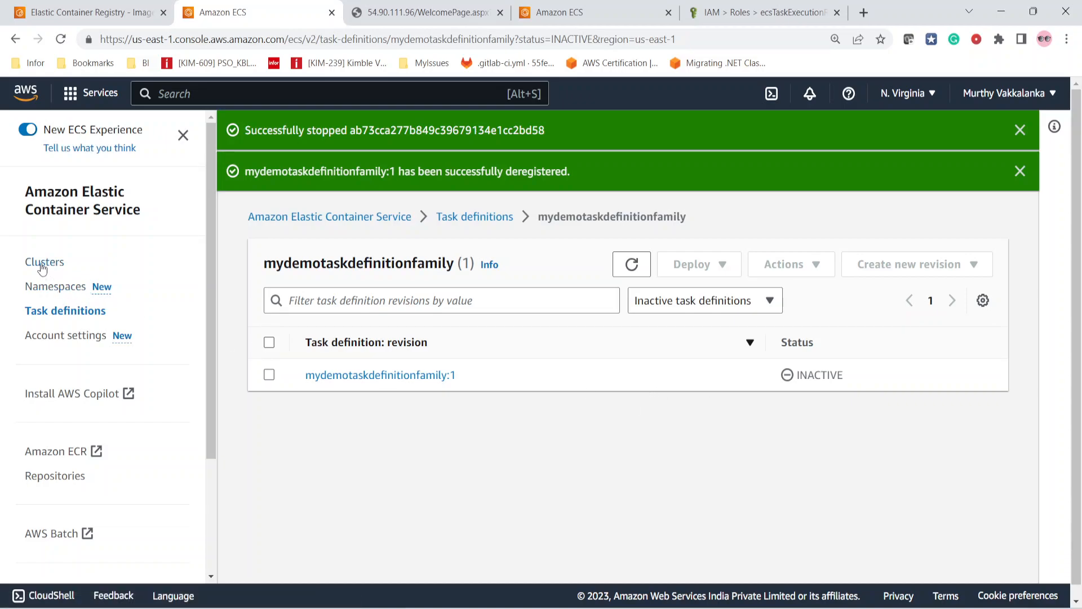
Delete the inactive revision mydemotaskdefinitionfamily:1, entering "delete" as the confirmation.
click(269, 375)
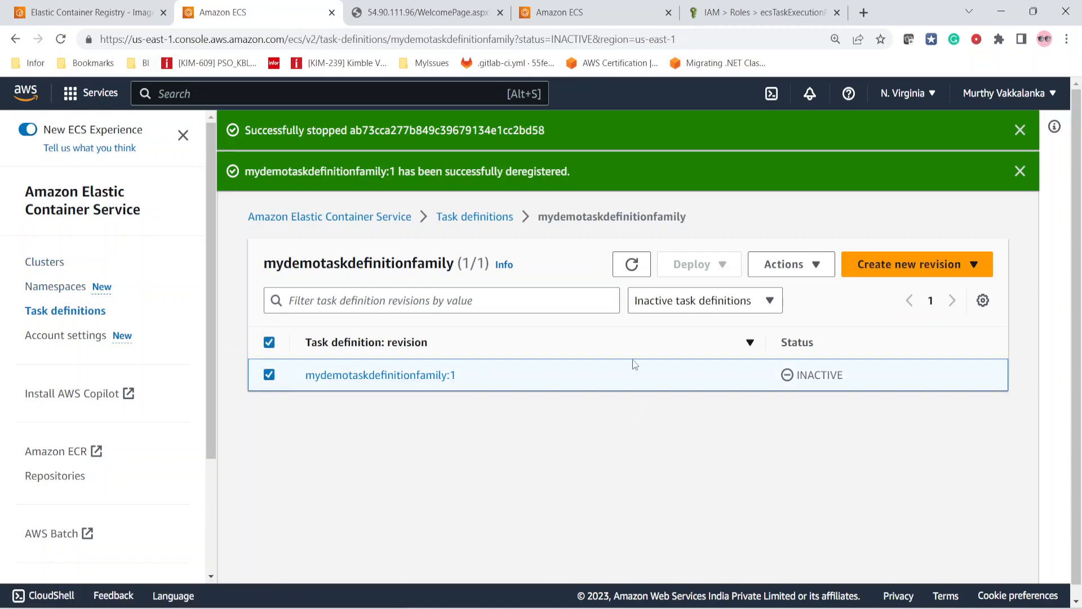
click(815, 268)
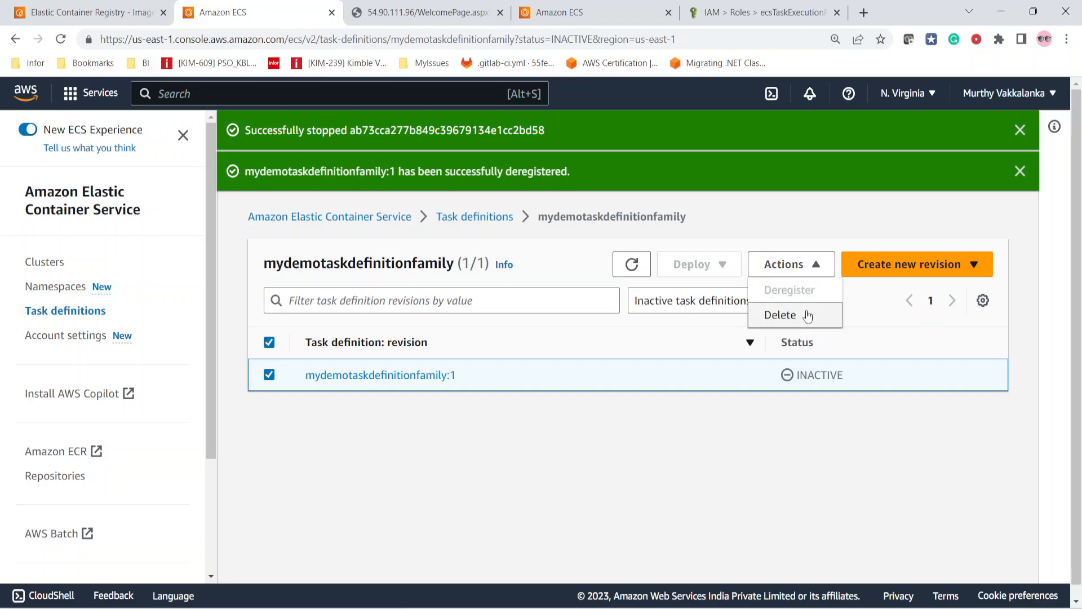
click(789, 445)
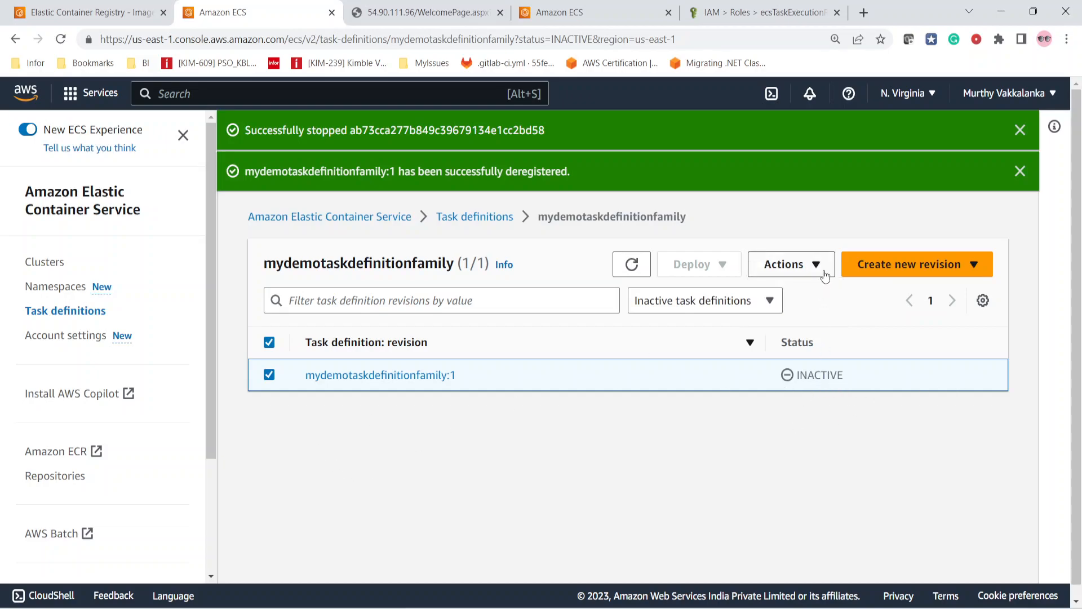
click(788, 276)
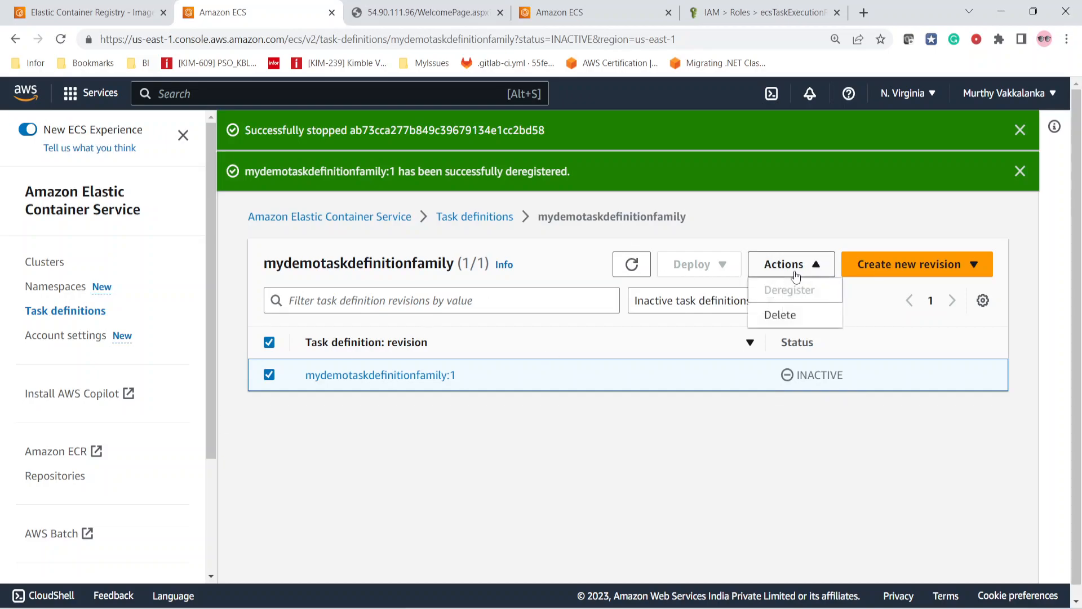
click(787, 315)
click(356, 522)
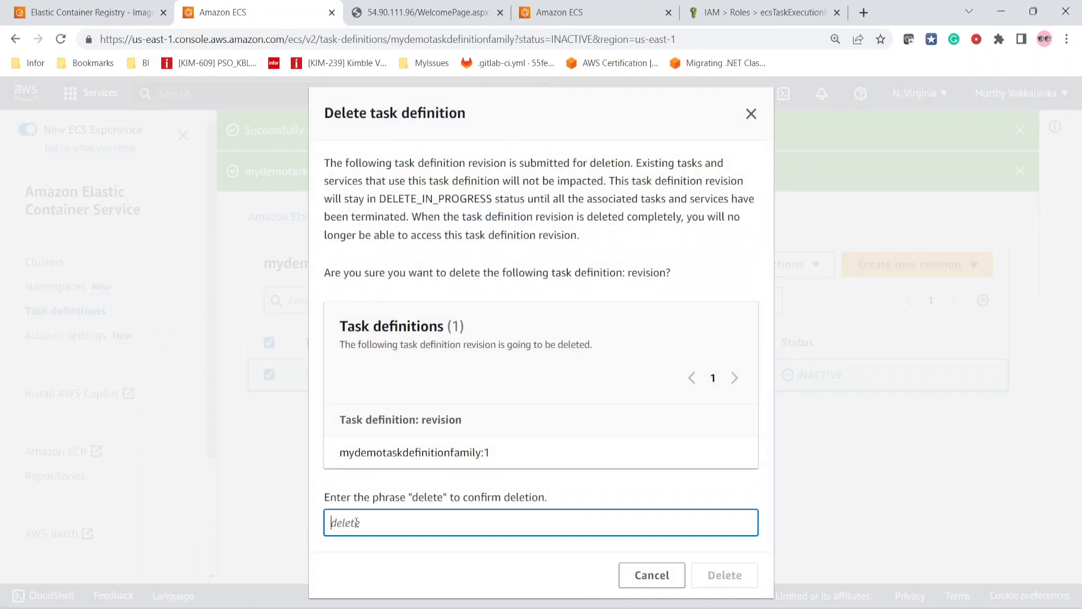
text(delete)
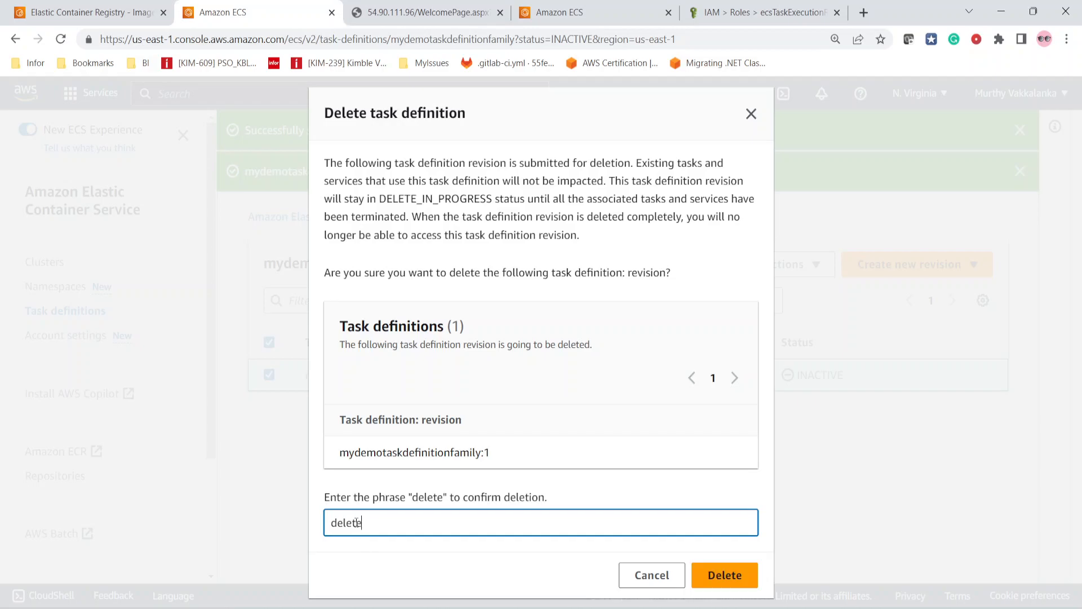
click(733, 576)
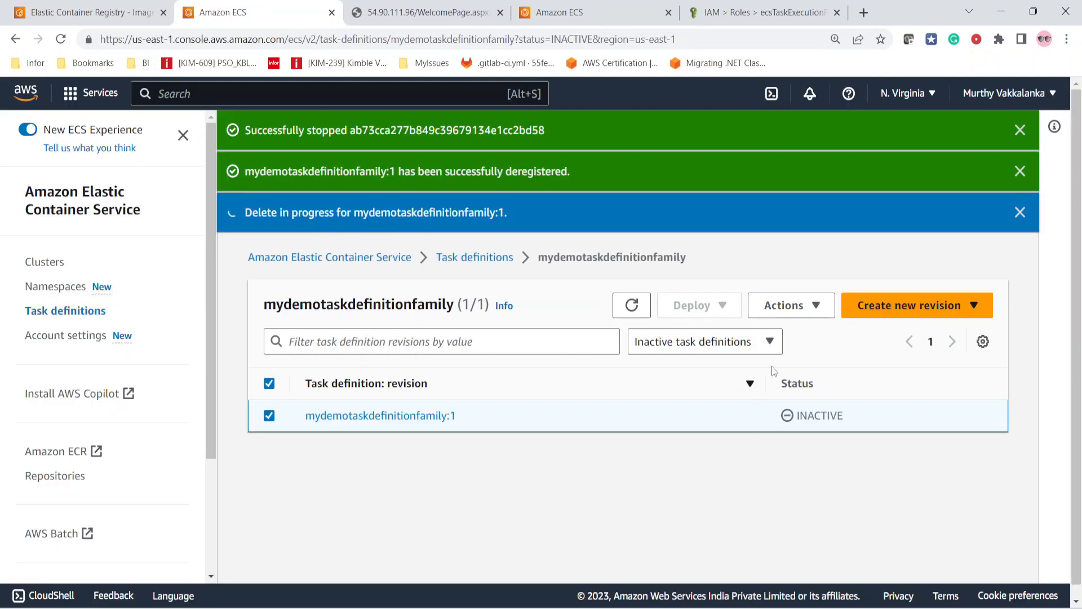
Delete the mydemodotnetcluster cluster, confirming with the phrase "delete mydemodotnetcluster".
click(50, 263)
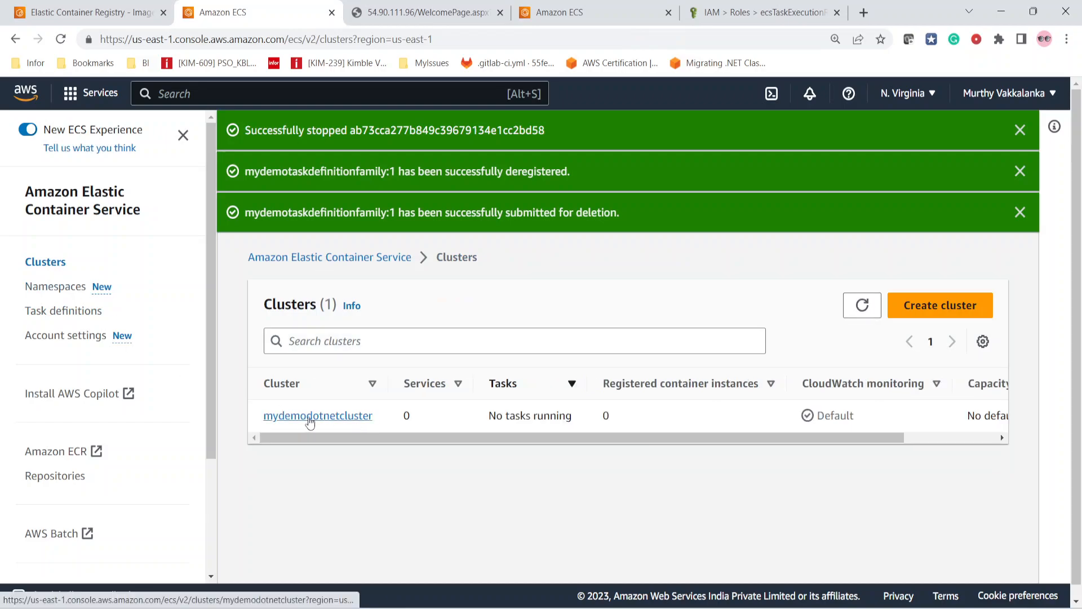
click(310, 417)
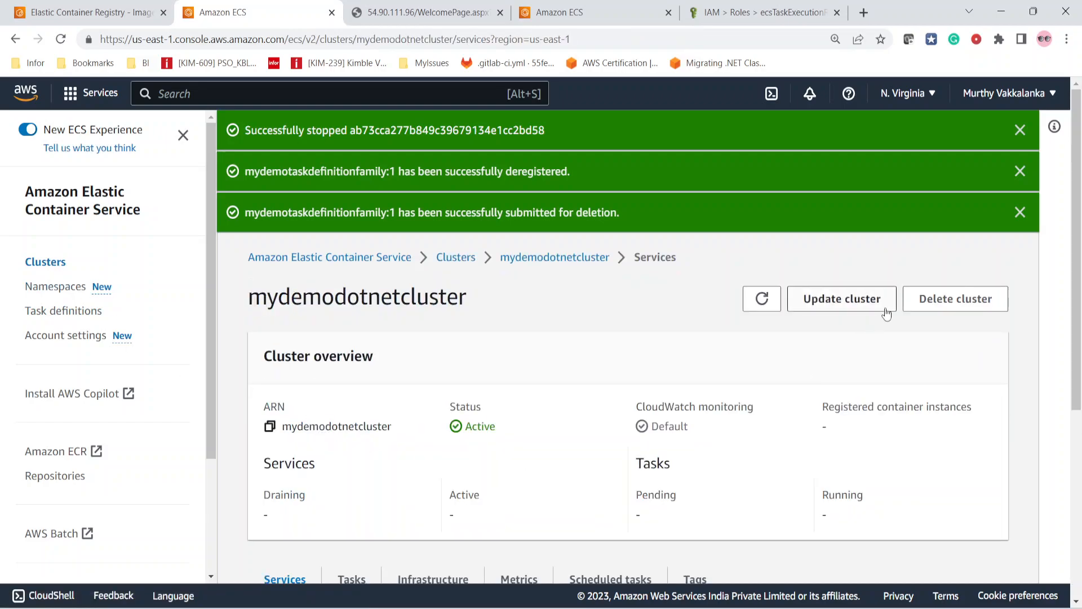
click(964, 309)
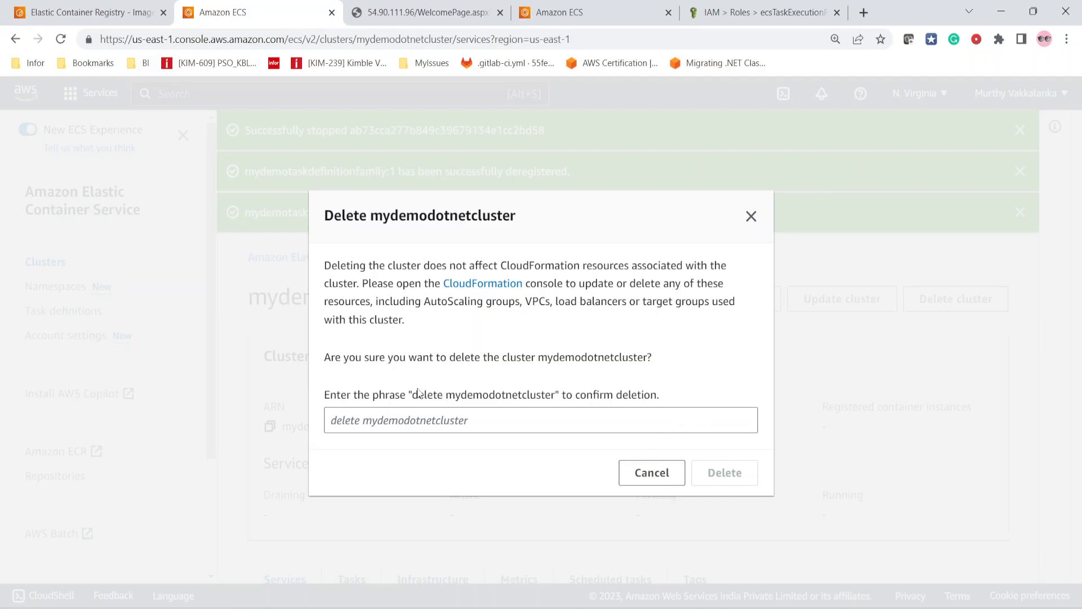
drag(417, 395, 556, 406)
key(ctrl+c)
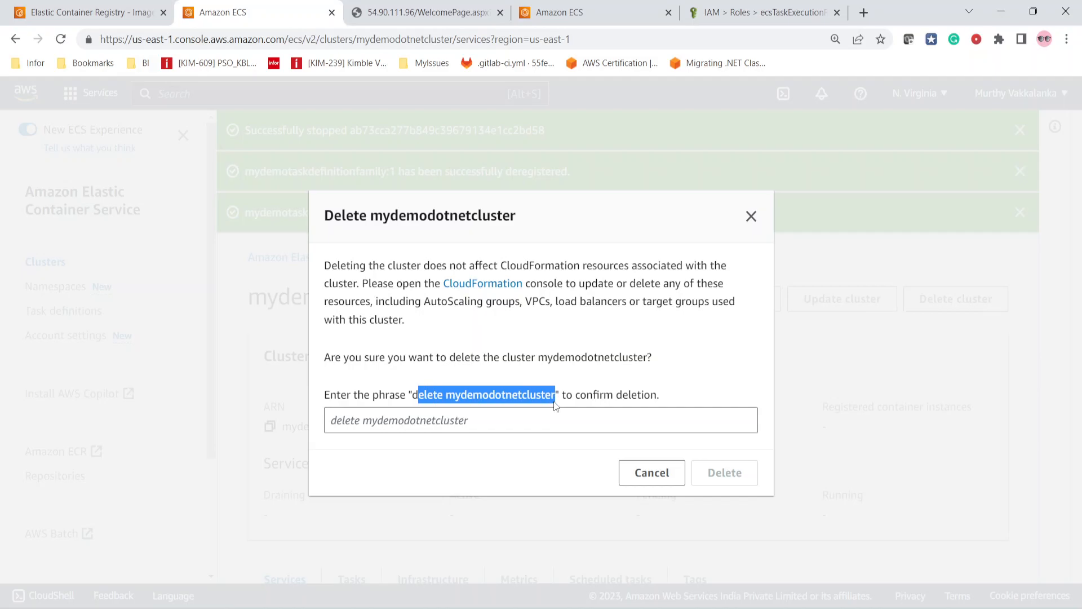
click(385, 418)
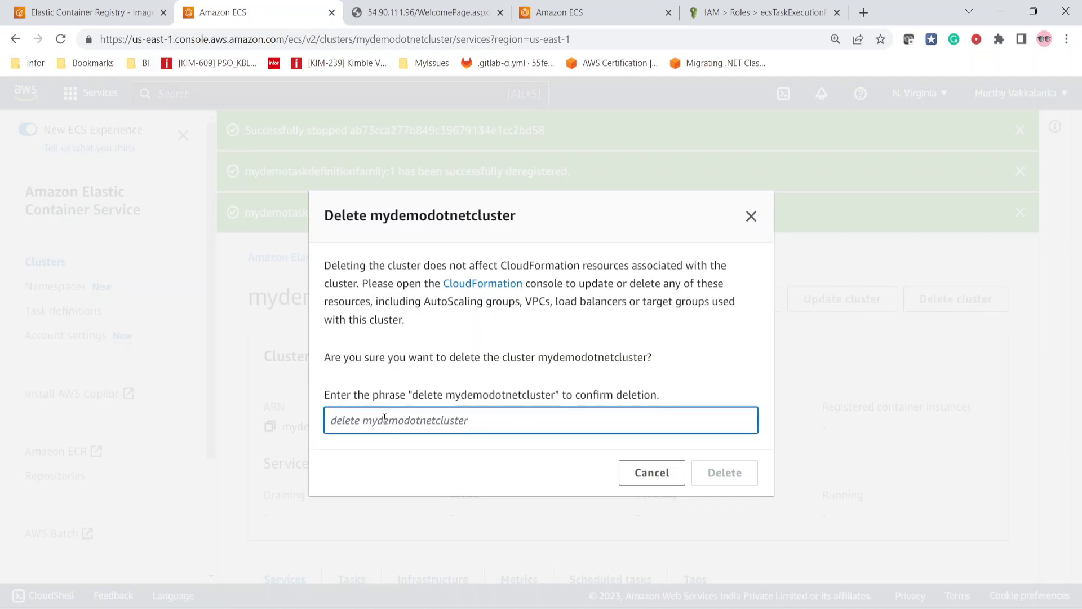
text(d)
key(ctrl+v)
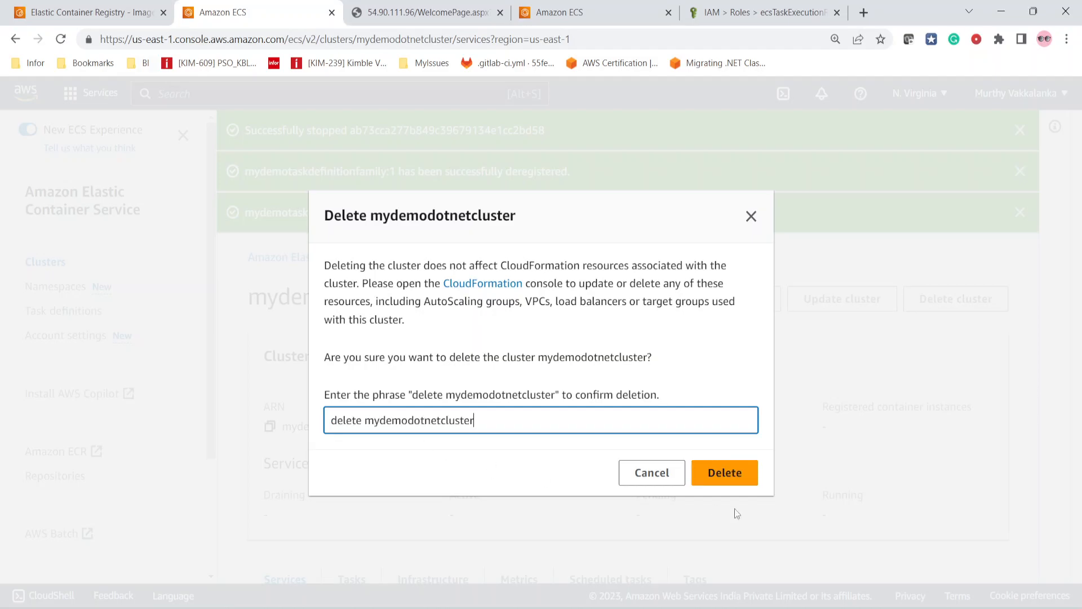
click(725, 475)
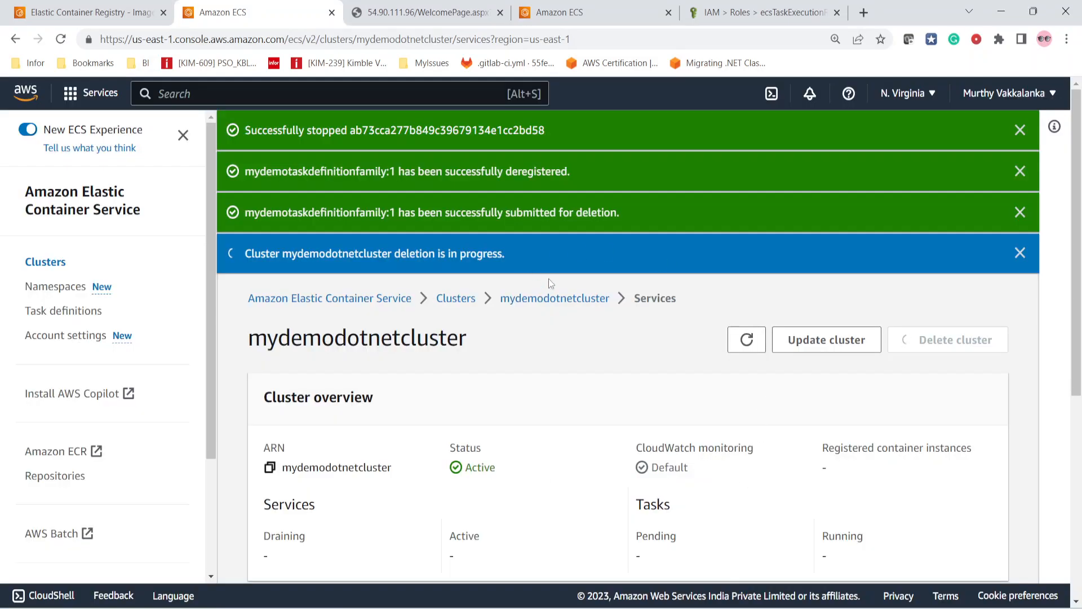
Delete the image tagged latest from the ECR repository mydemorepository, entering "delete" as the confirmation.
click(82, 7)
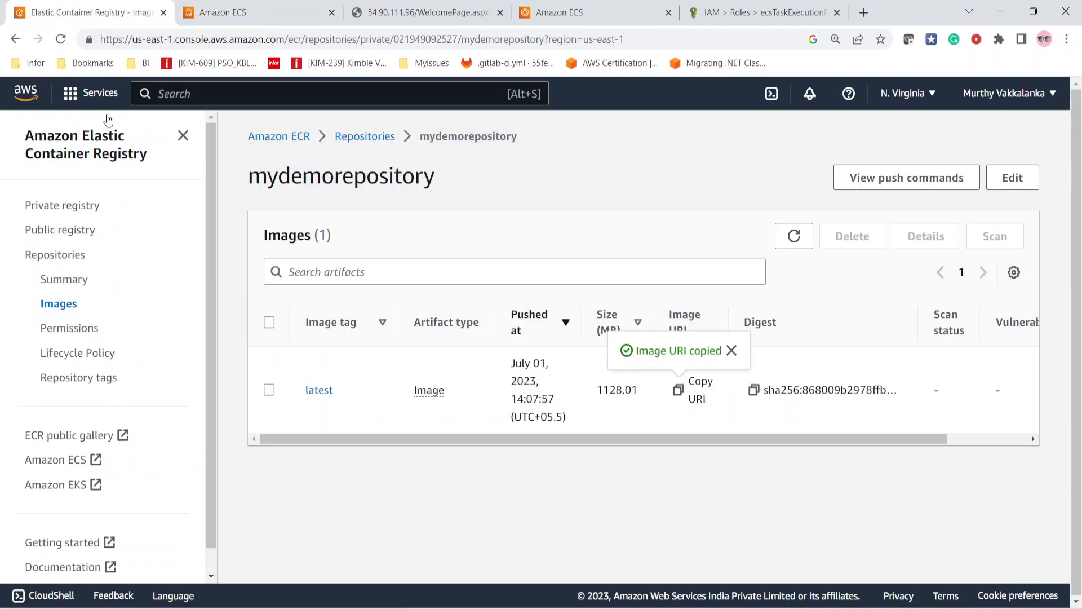
click(269, 391)
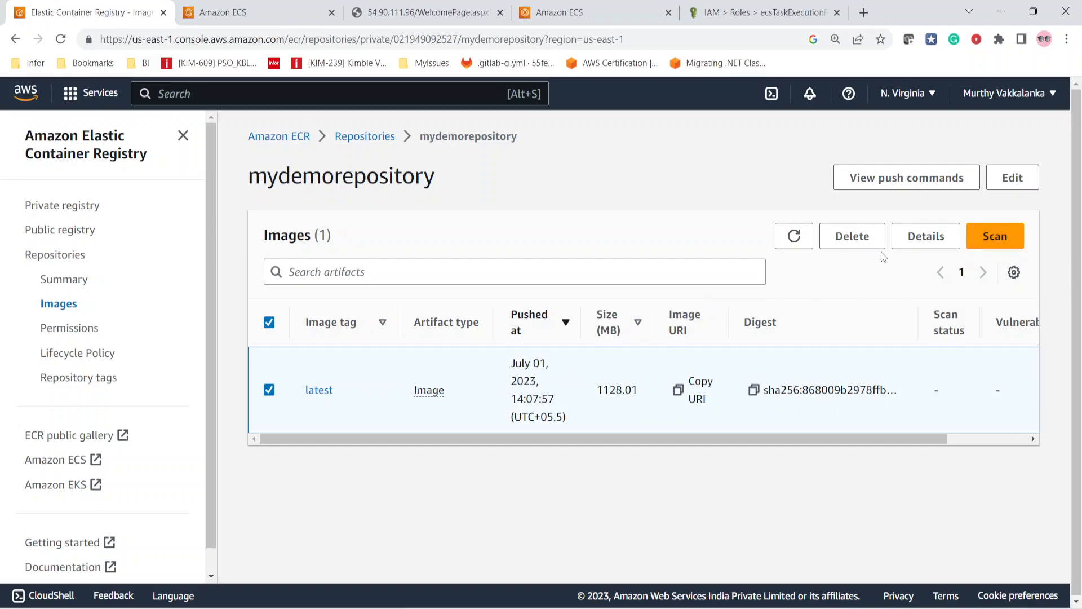
click(860, 243)
click(389, 388)
text(delete)
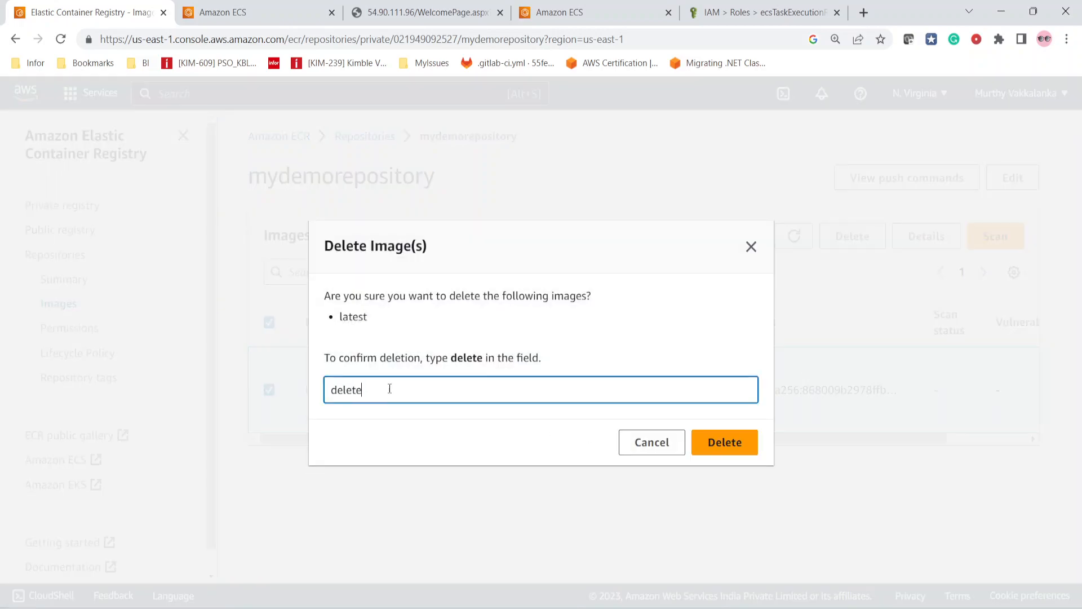
click(748, 438)
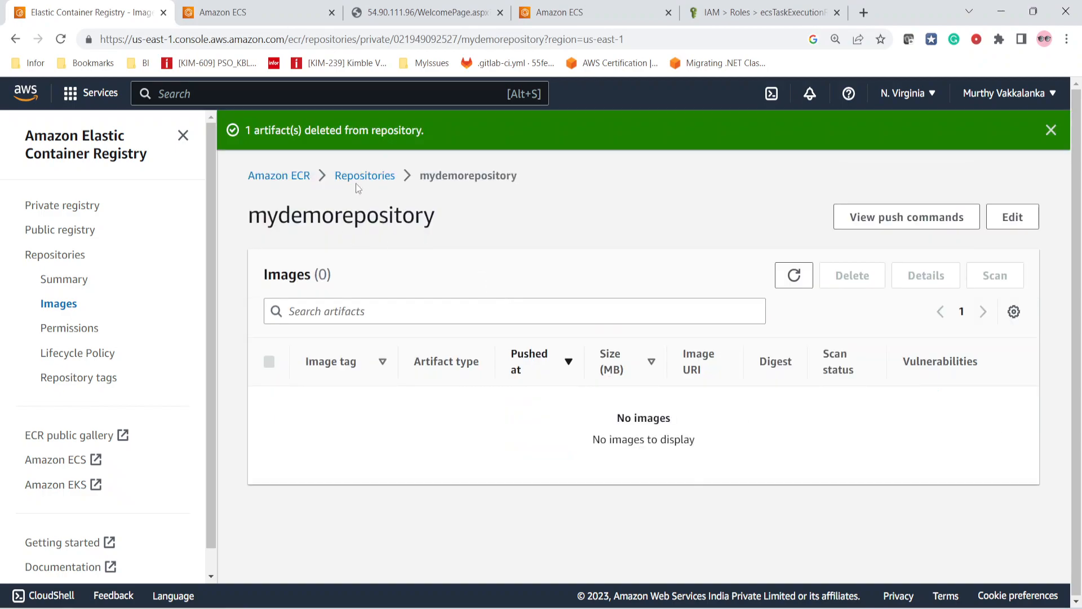
Delete the private repository mydemorepository from the ECR repositories list, entering "delete" as the confirmation.
click(367, 176)
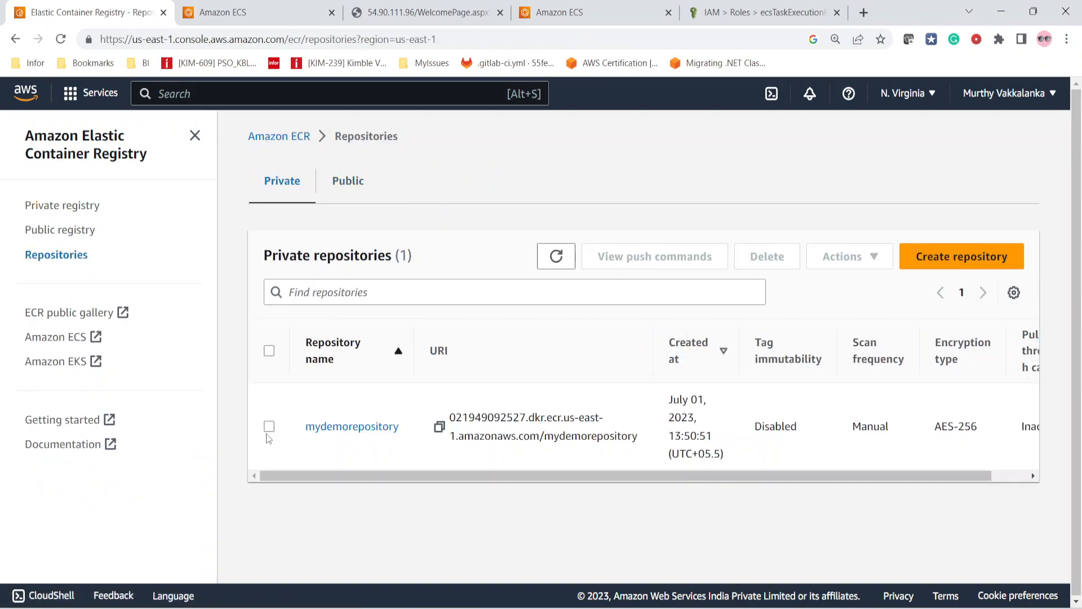
click(269, 427)
click(770, 257)
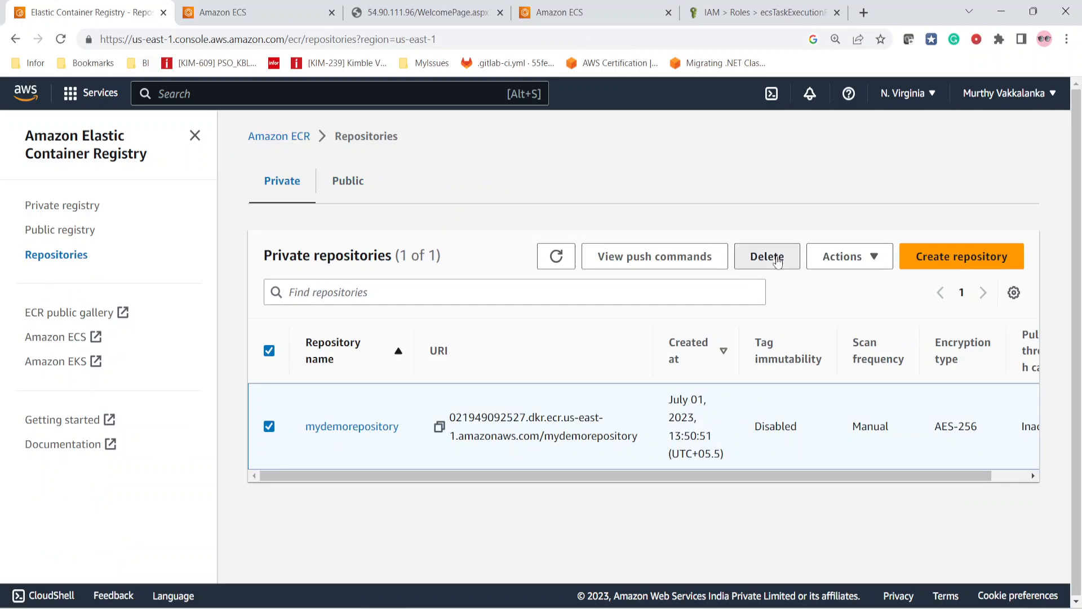
click(434, 383)
text(d)
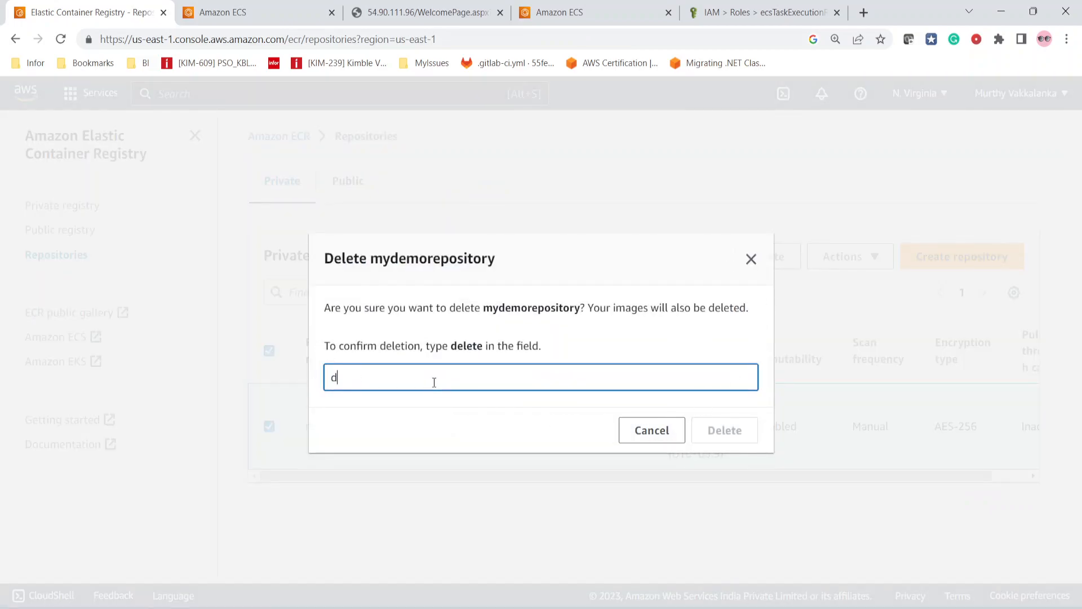
text(elete)
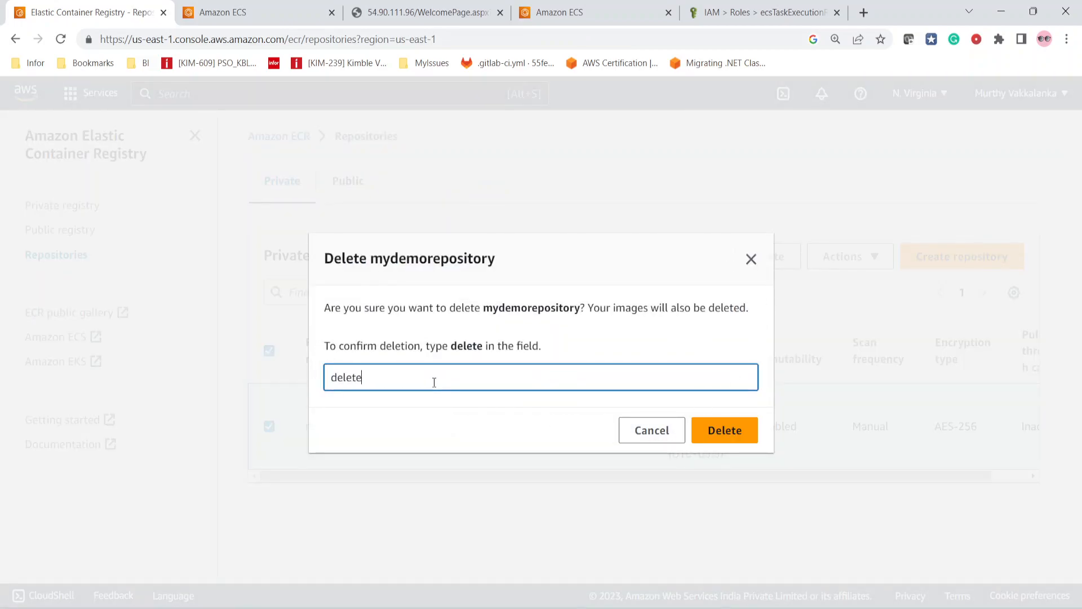
click(749, 437)
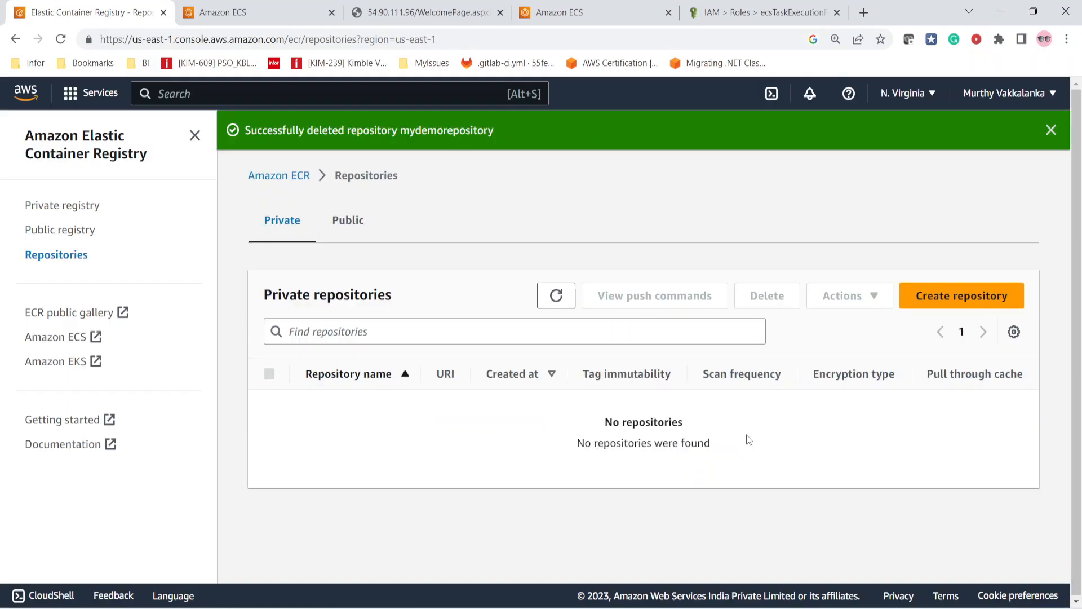